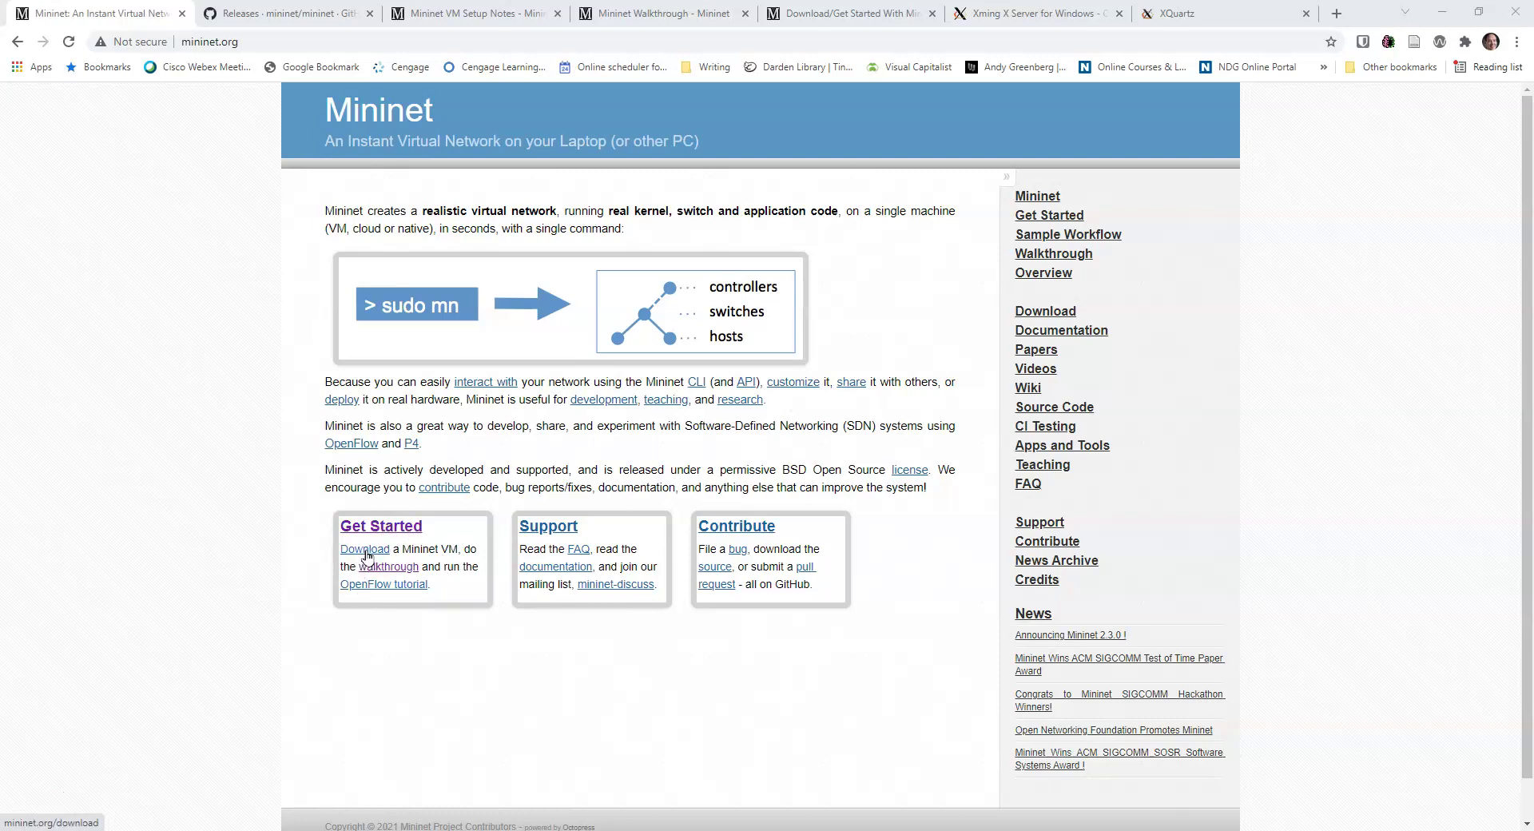
Go to the Mininet releases page and scroll to the Mininet 2.3.0 VM image assets
left_click(283, 13)
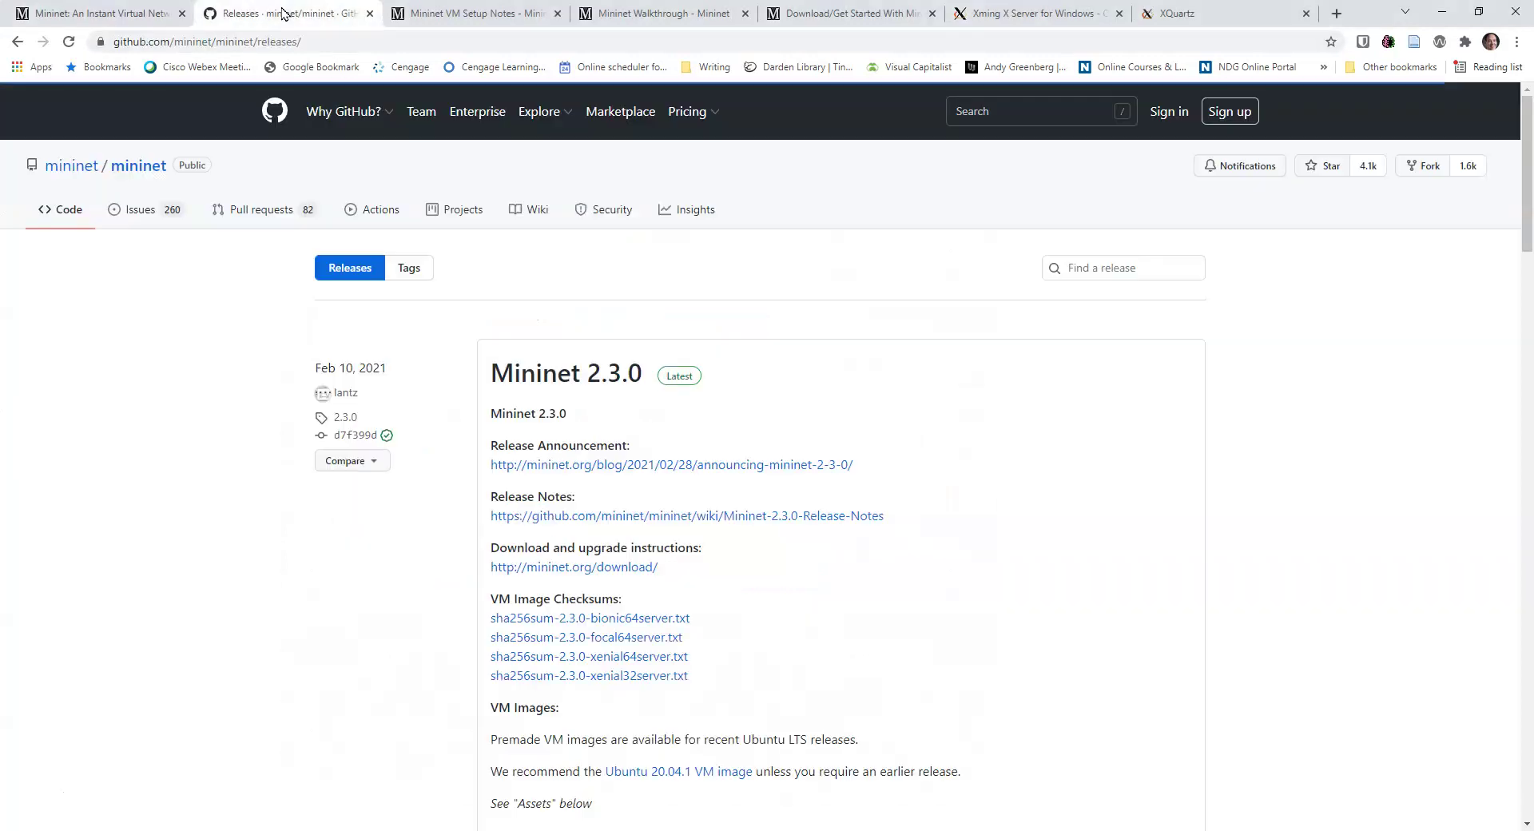
scroll(596, 532, "down", 4)
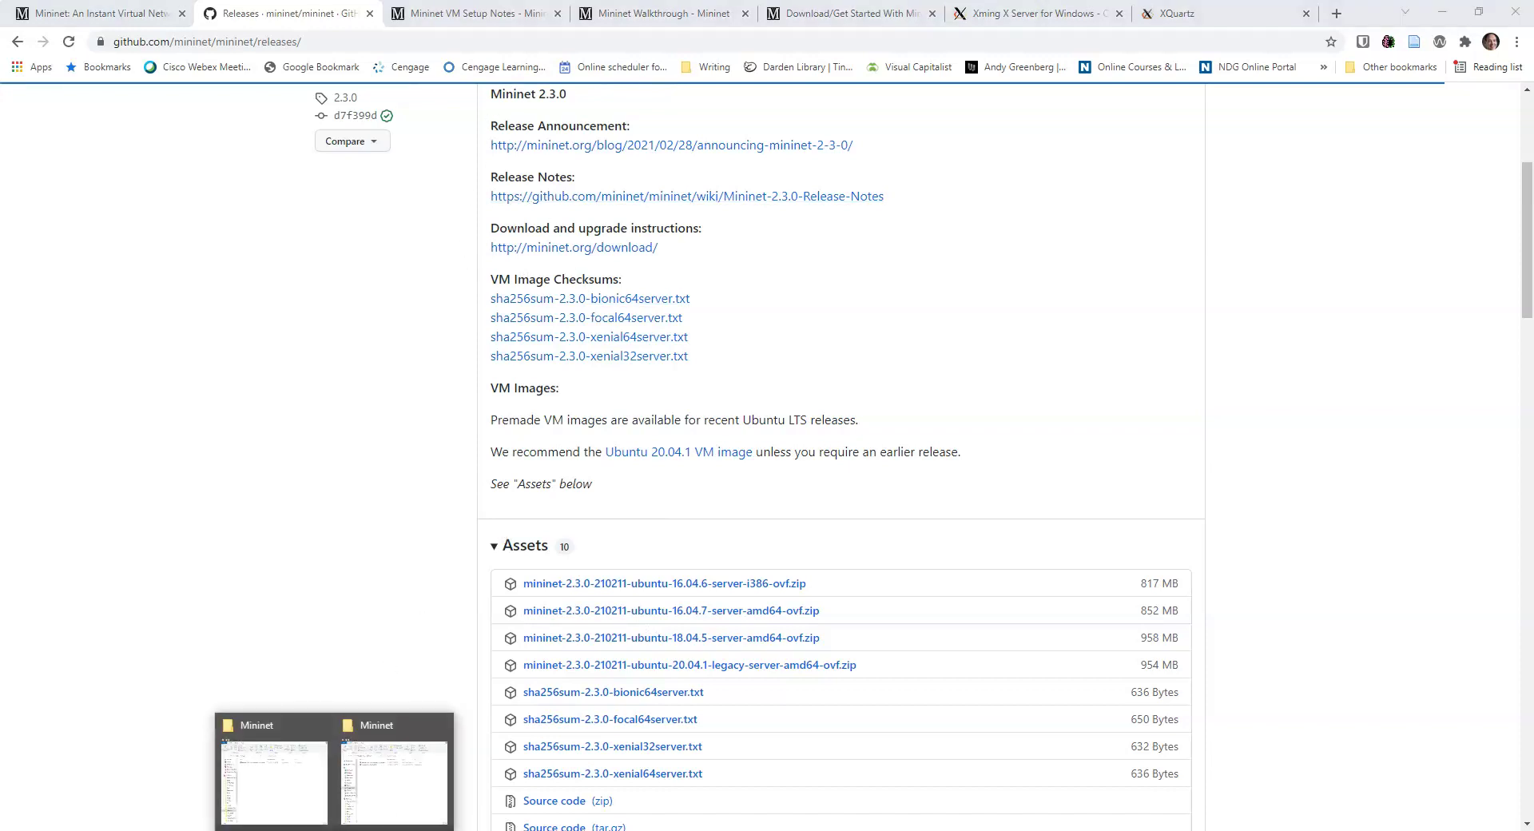
Bring forward both Mininet folders with the Ubuntu 16.04.7 VM zip and the .ovf/.vmdk files
left_click(289, 805)
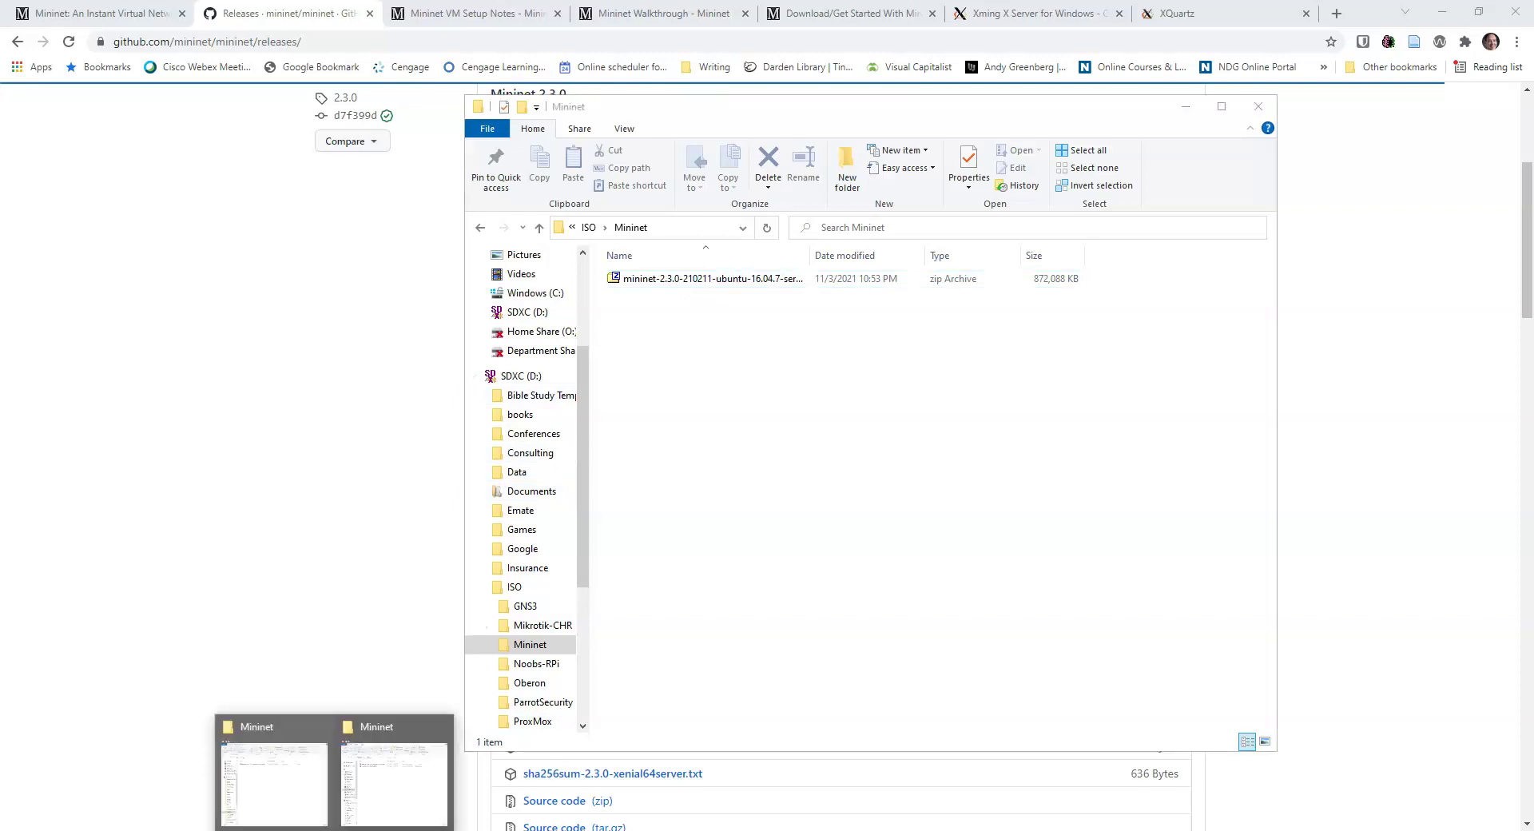
left_click(397, 799)
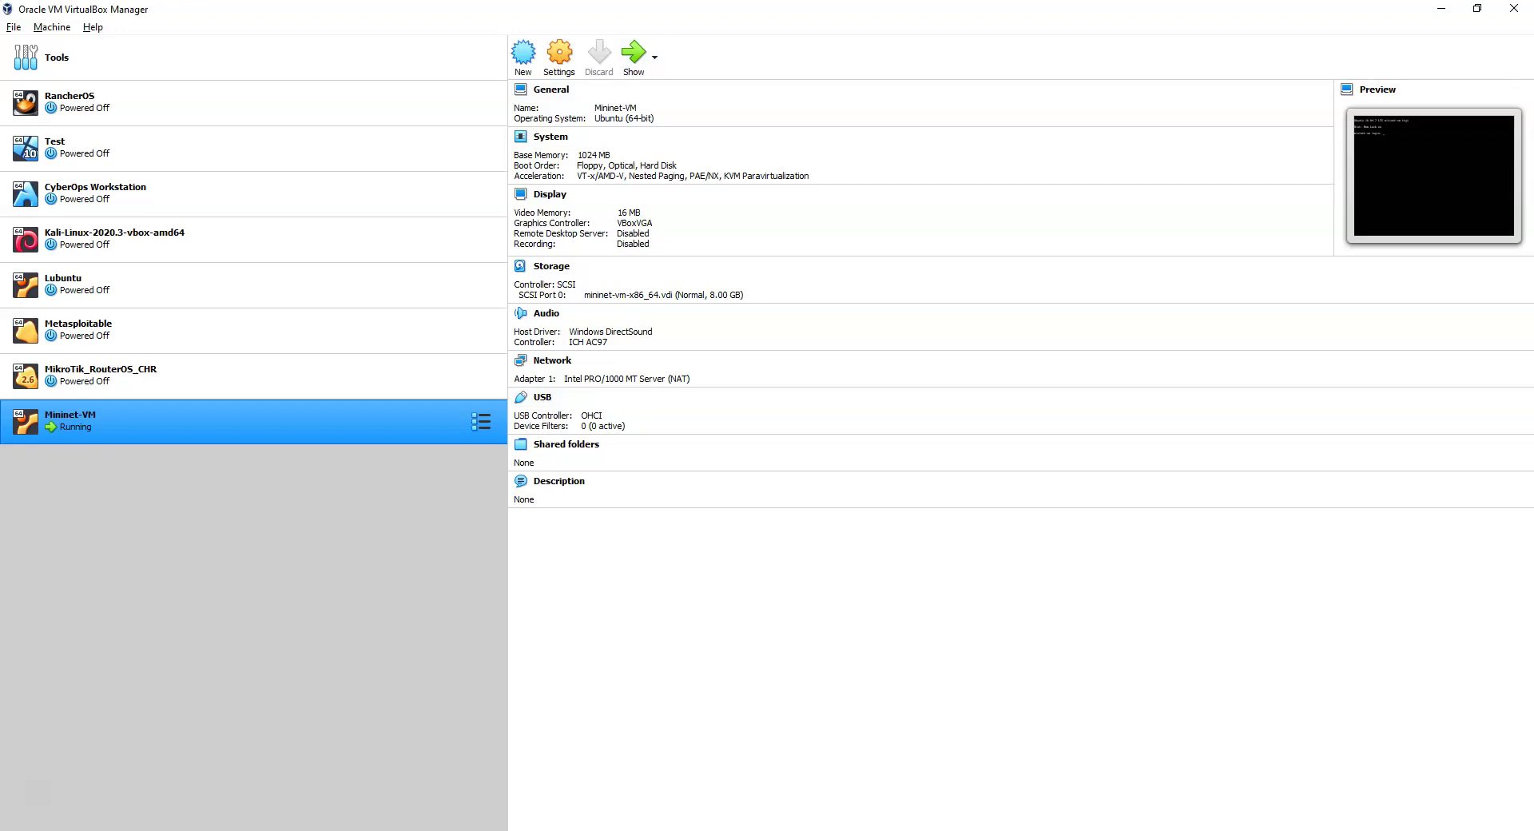
Open the running Mininet-VM console and log in as user mininet with its password
mouse_move(921, 830)
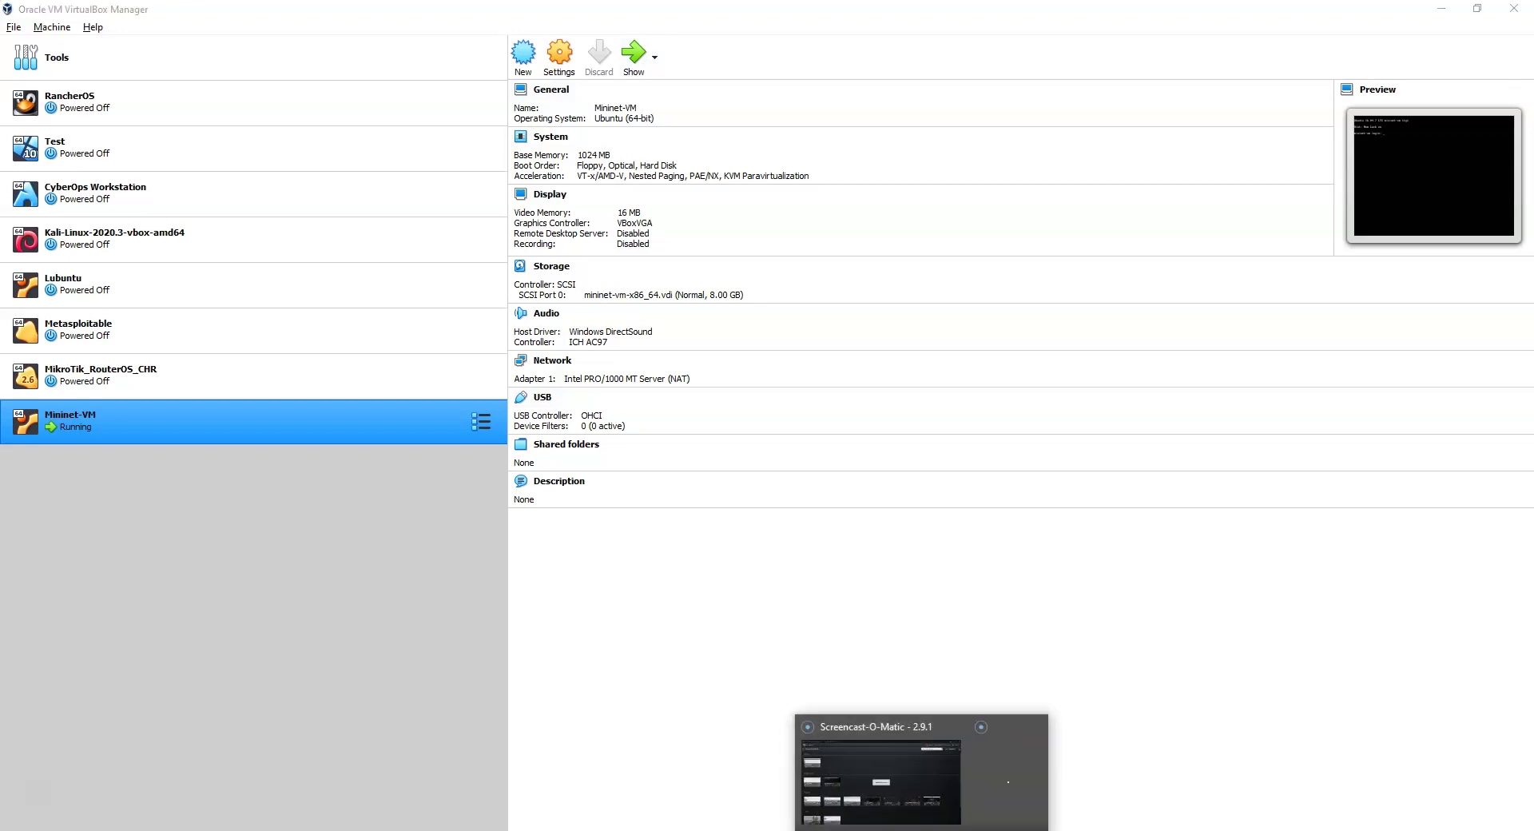
left_click(922, 830)
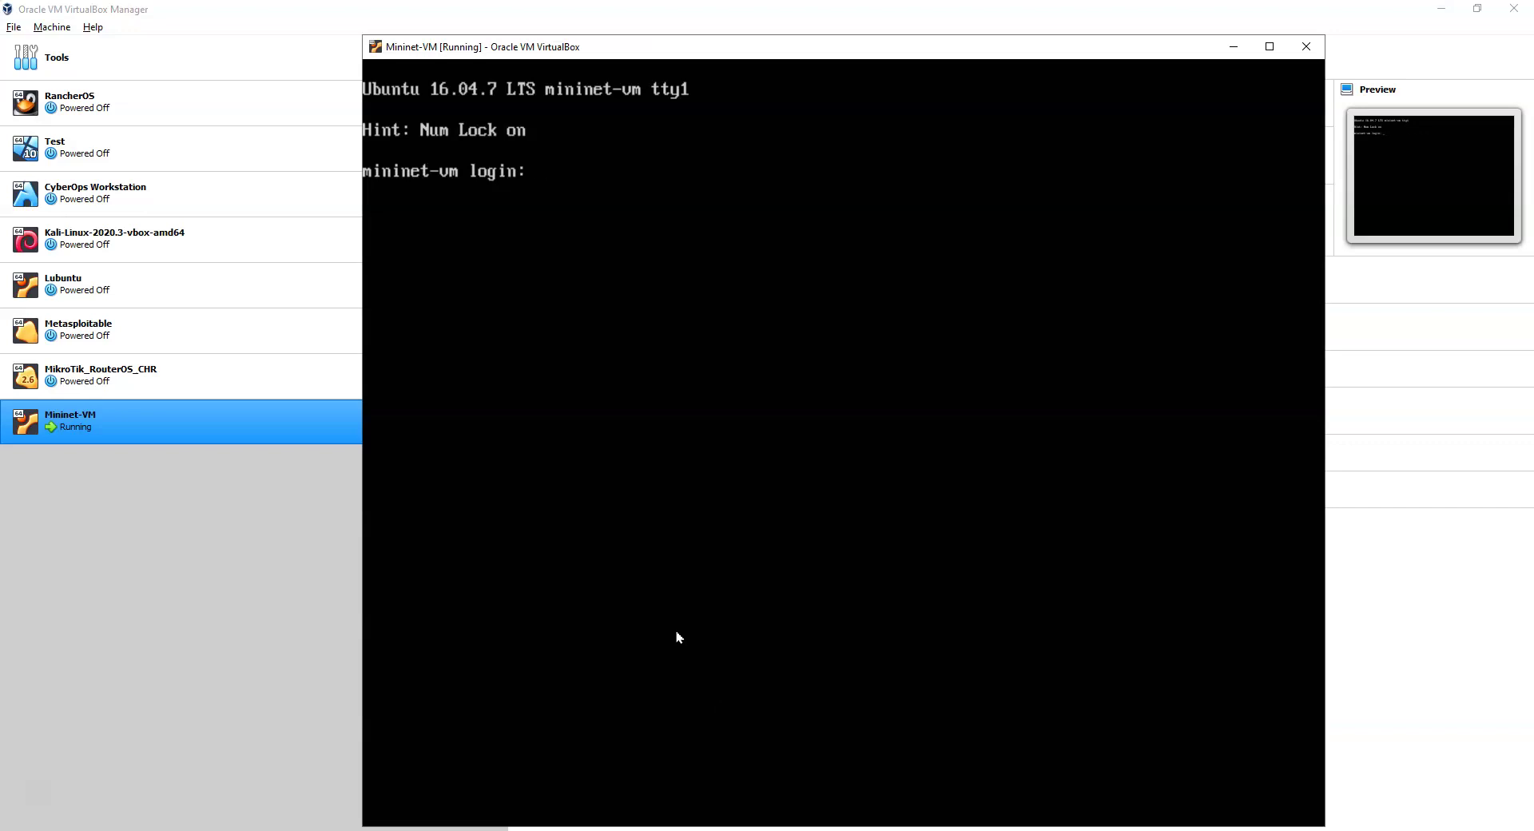
type("mininet")
key("Return")
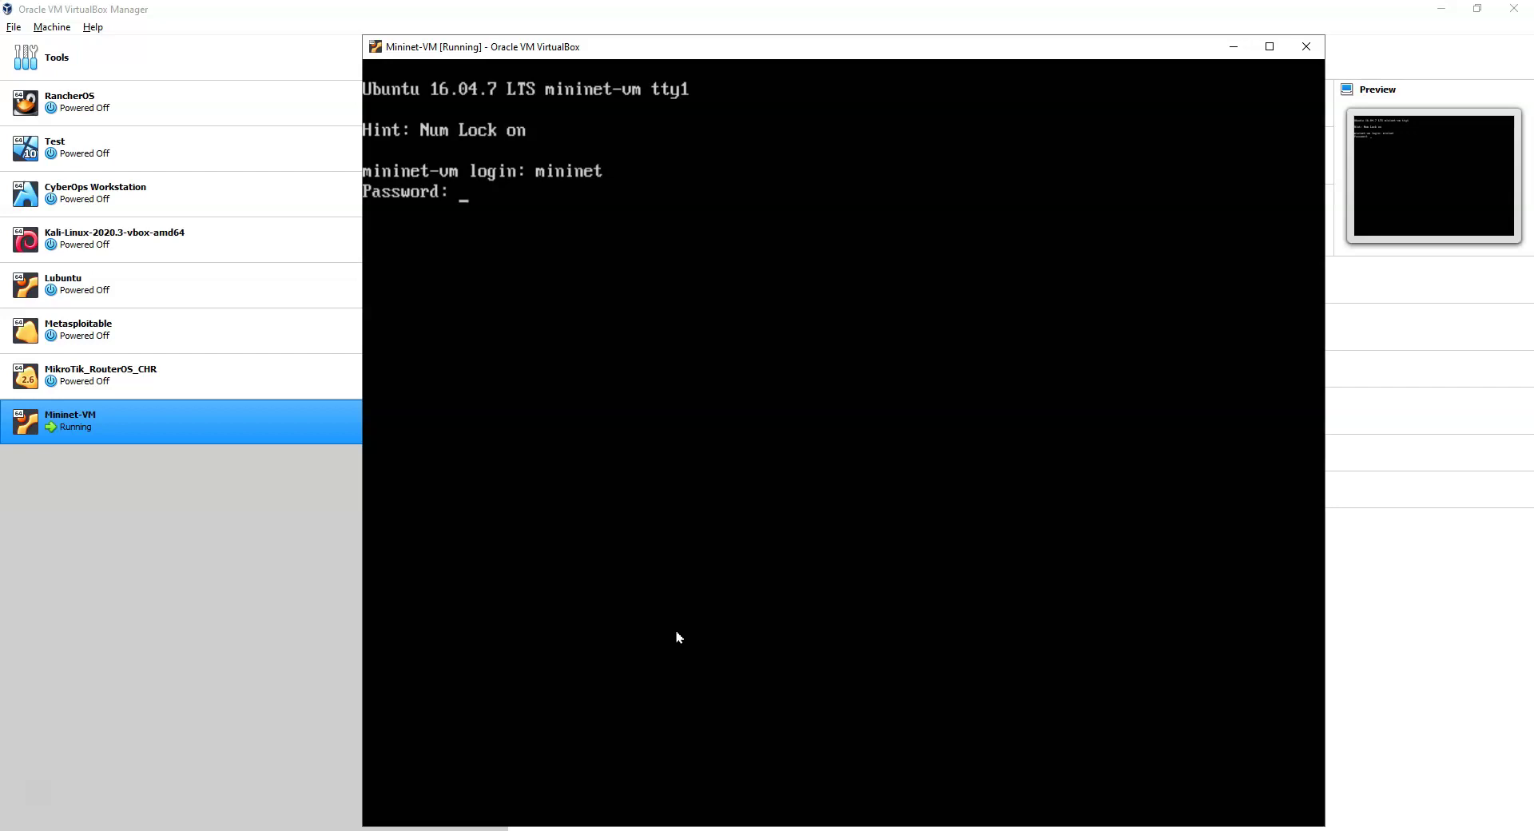
key("Return")
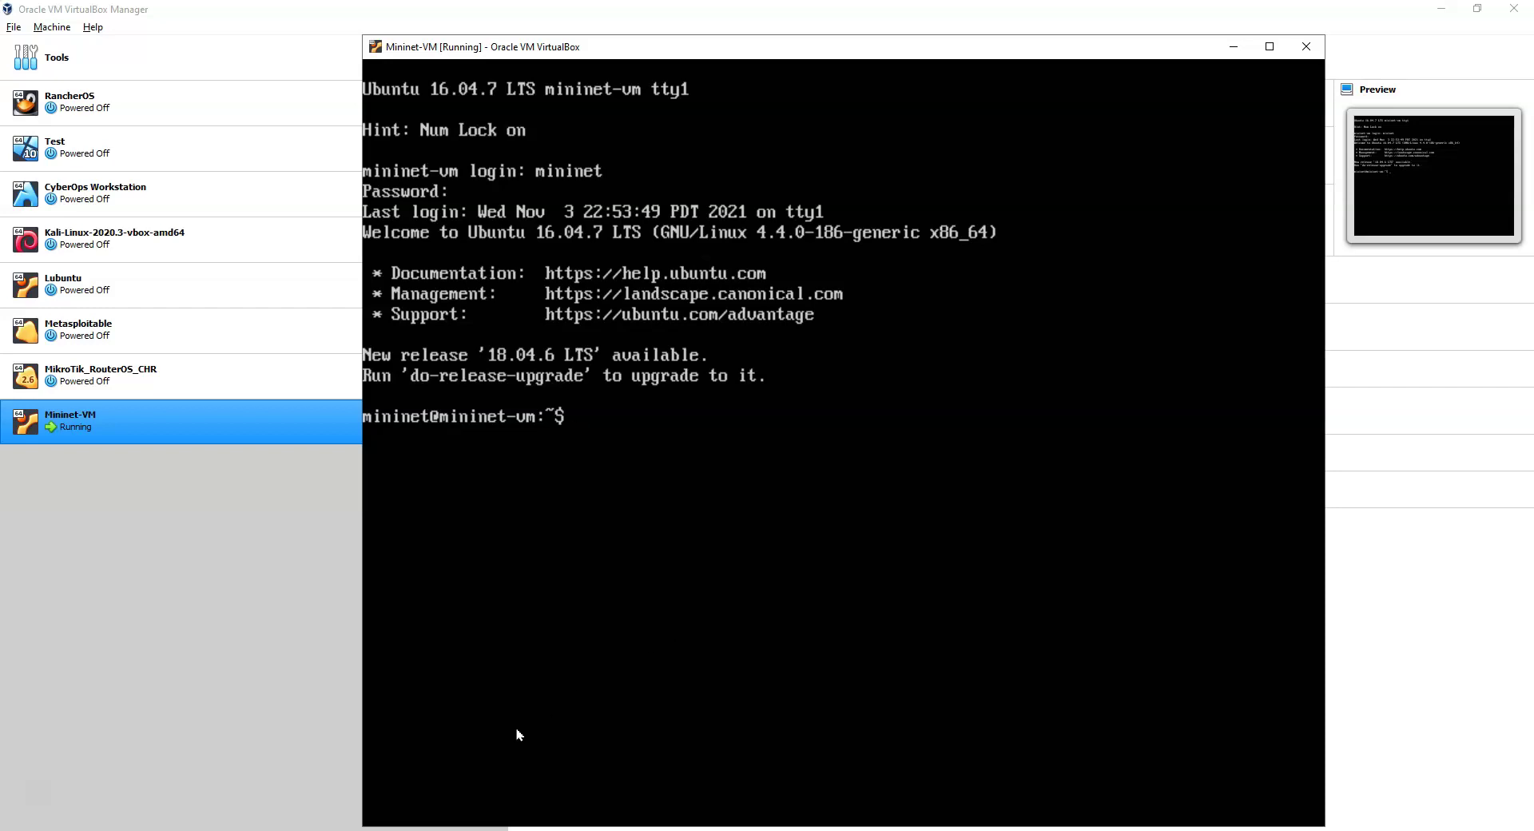
Return to Chrome and switch to the Xming X Server for Windows page
left_click(408, 827)
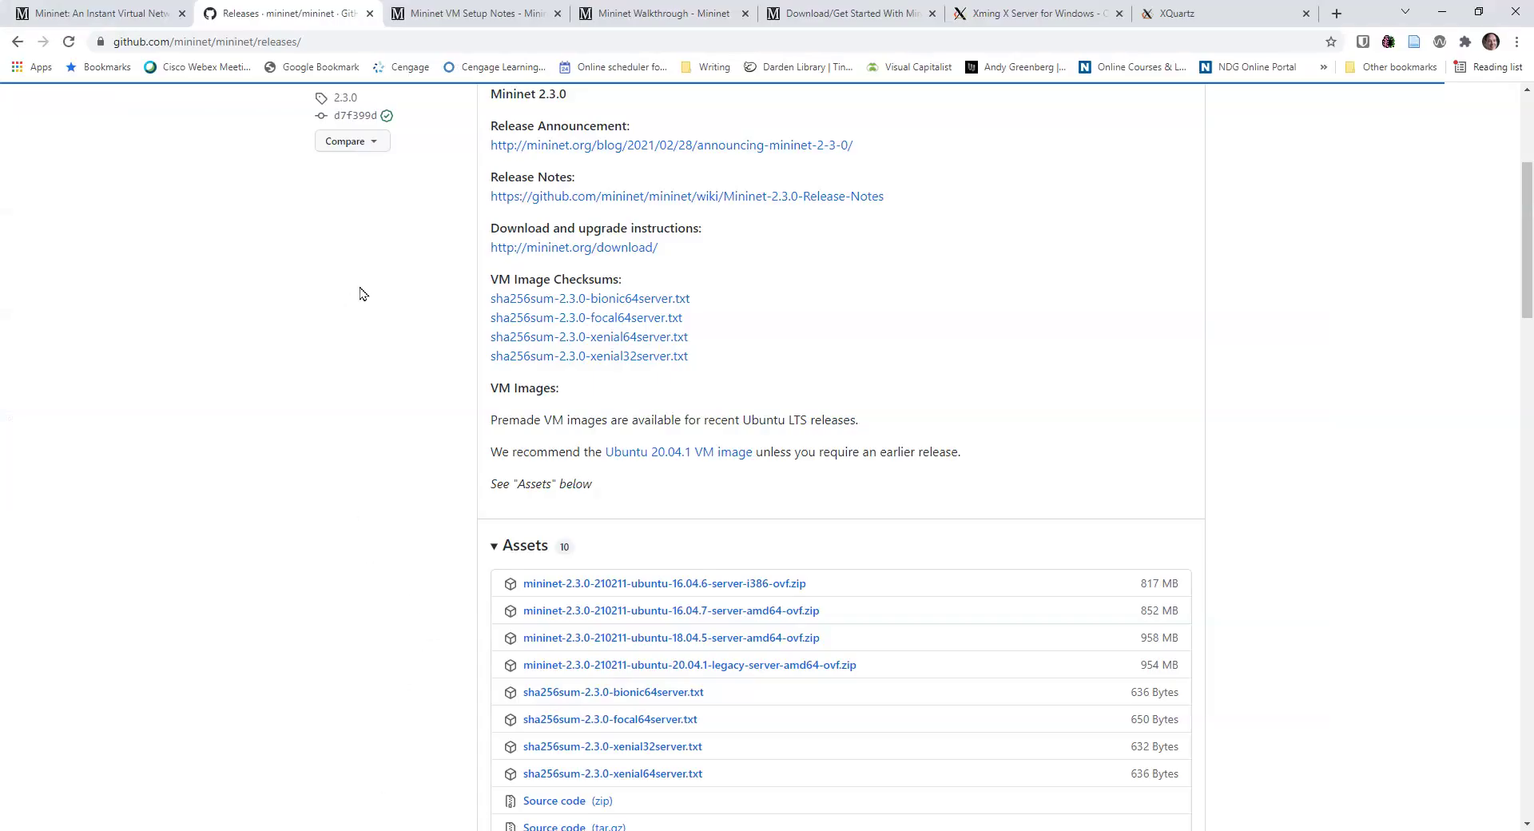
left_click(994, 12)
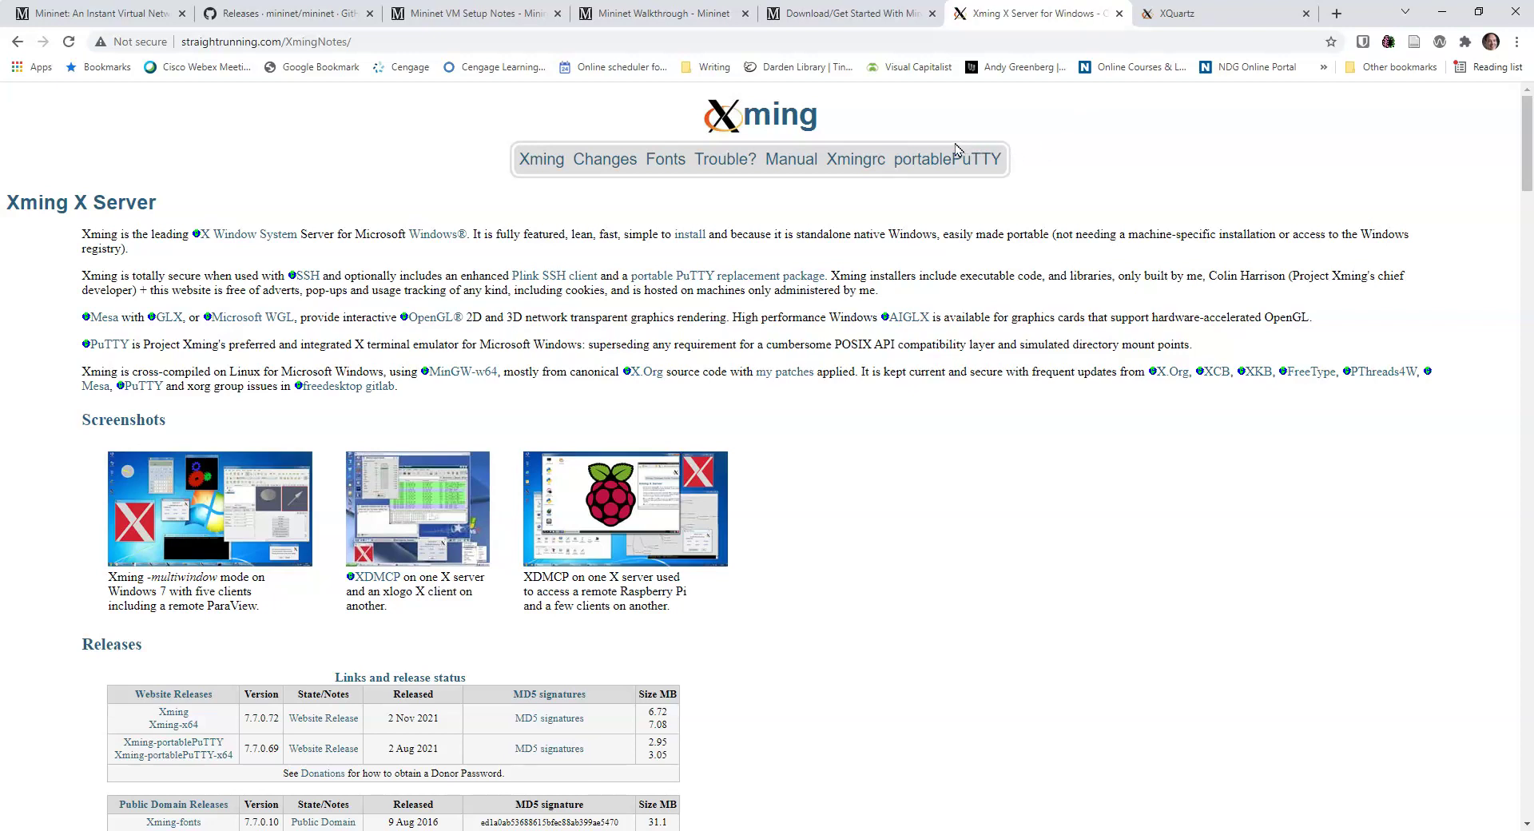
Glance at the XQuartz page, then return to the Xming X Server page listing Xming 7.7.0.72
left_click(1177, 16)
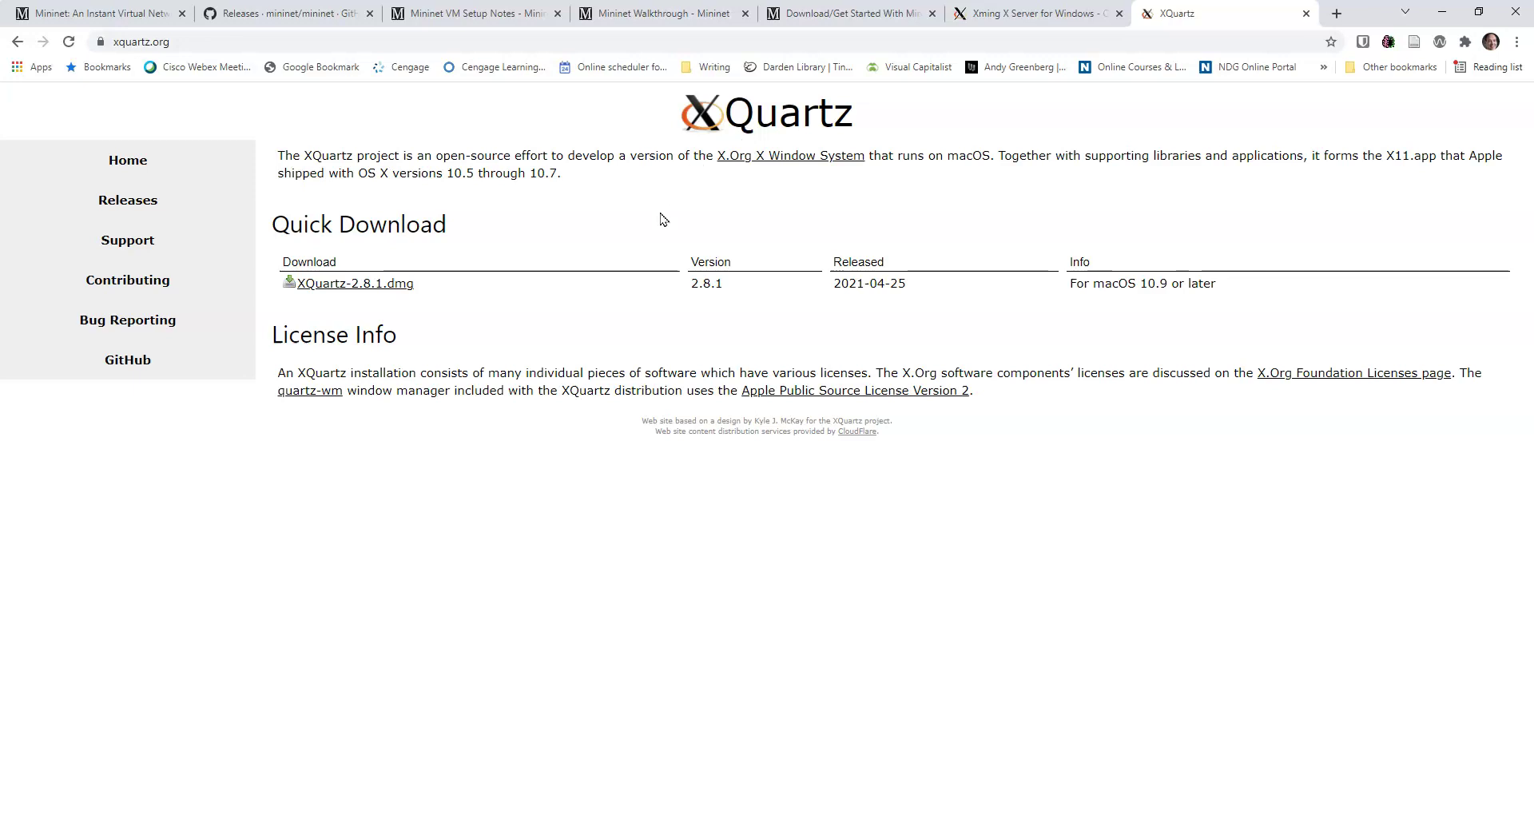
left_click(1049, 38)
left_click(1033, 23)
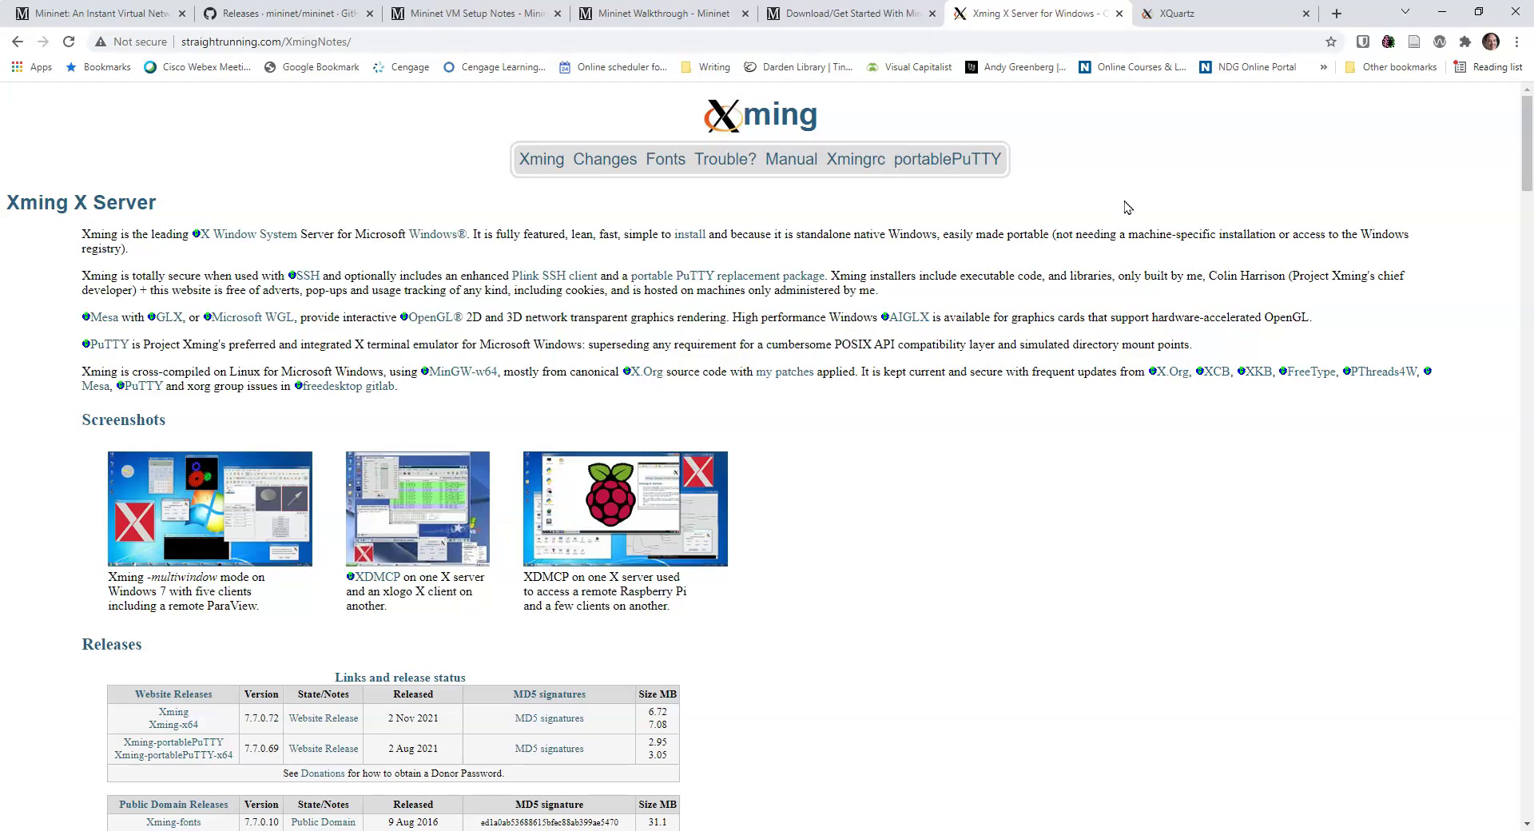
left_click(1403, 13)
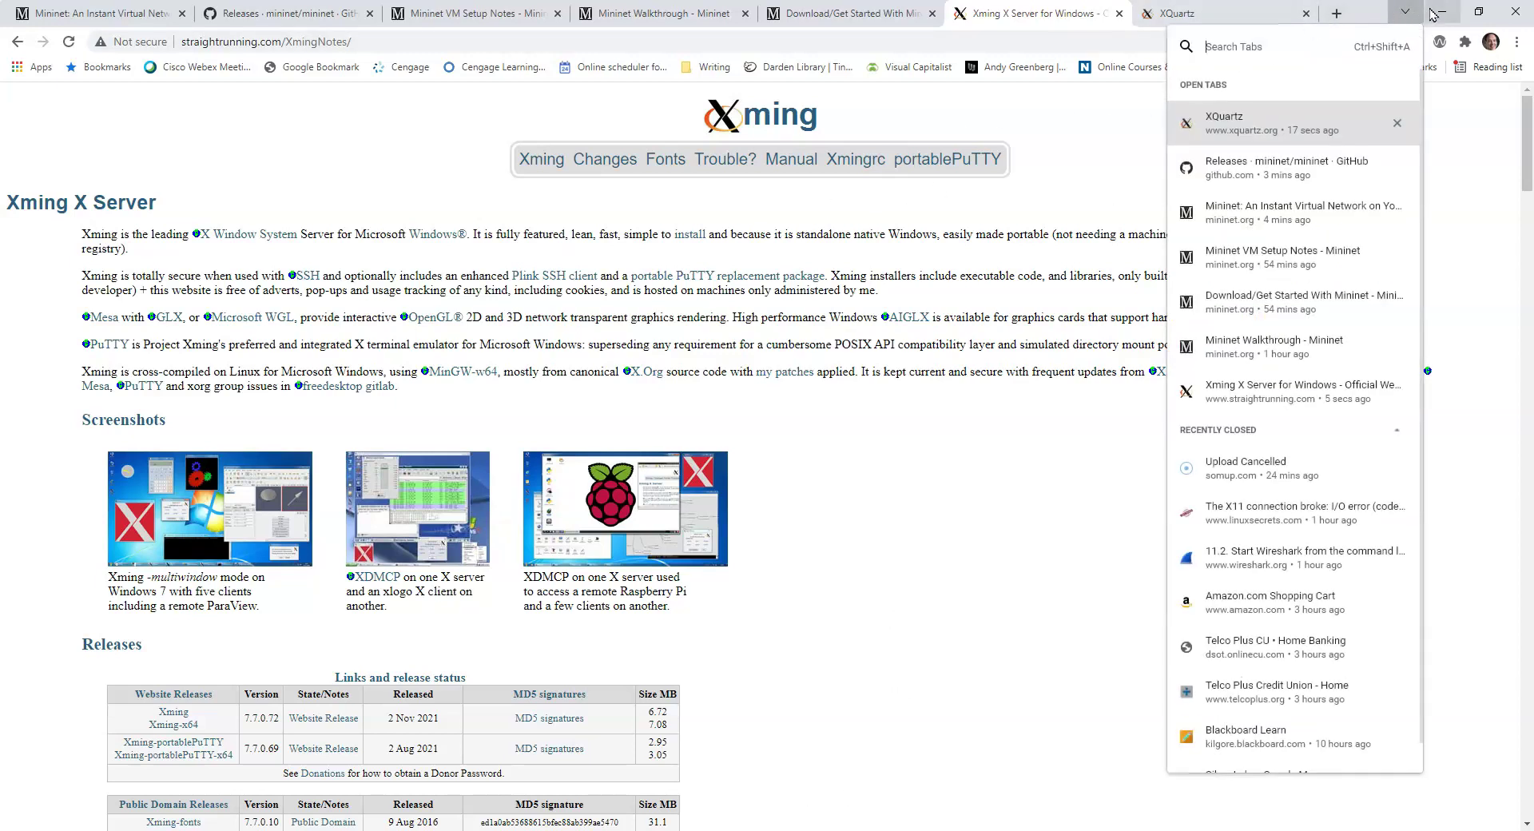
left_click(1063, 743)
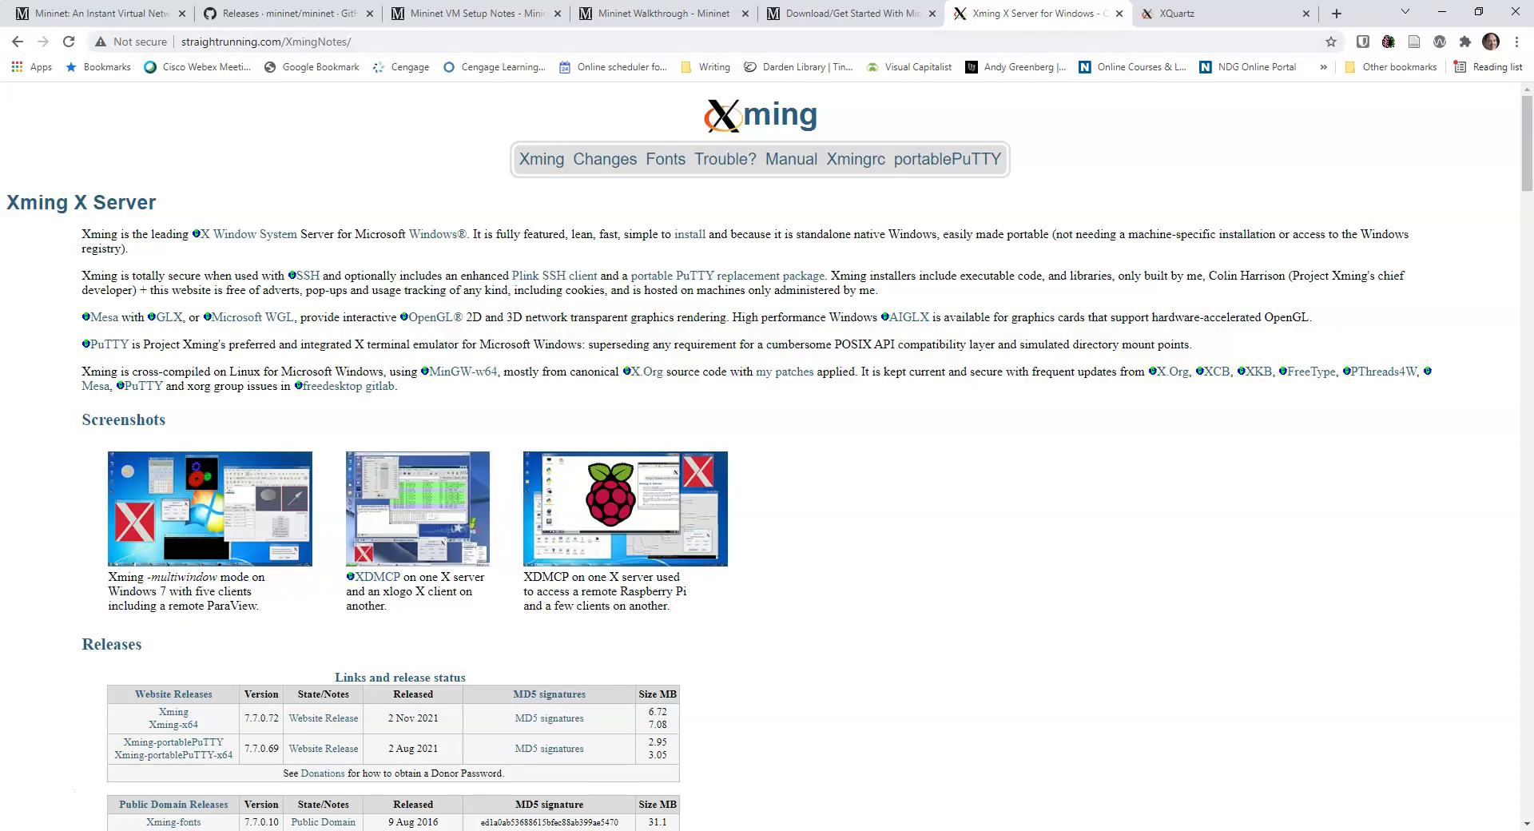
Switch back to the Mininet-VM console and erase a half-typed export DISPLAY command
key("alt+Tab")
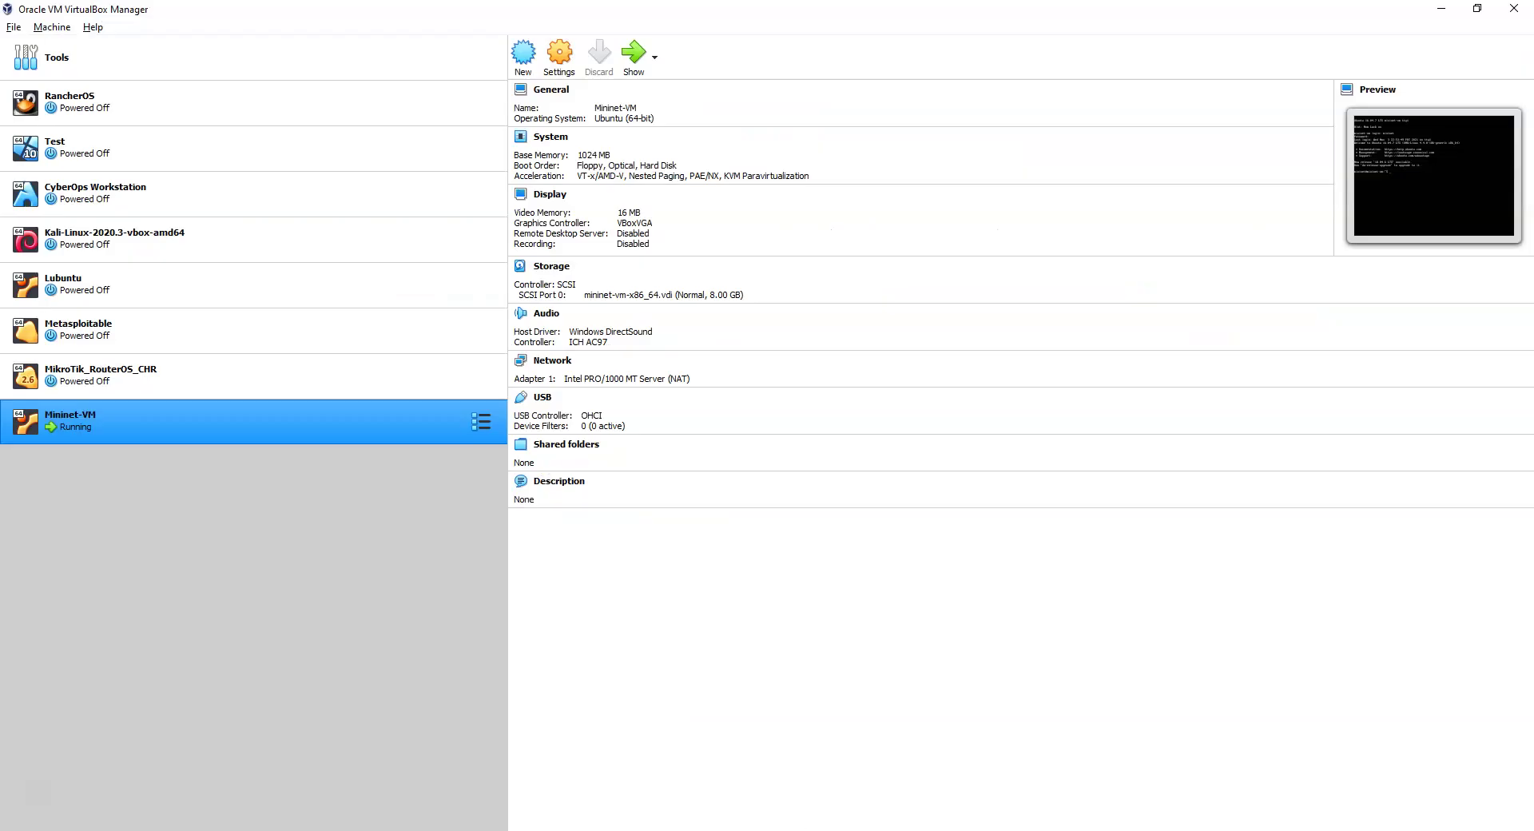
key("alt+Tab")
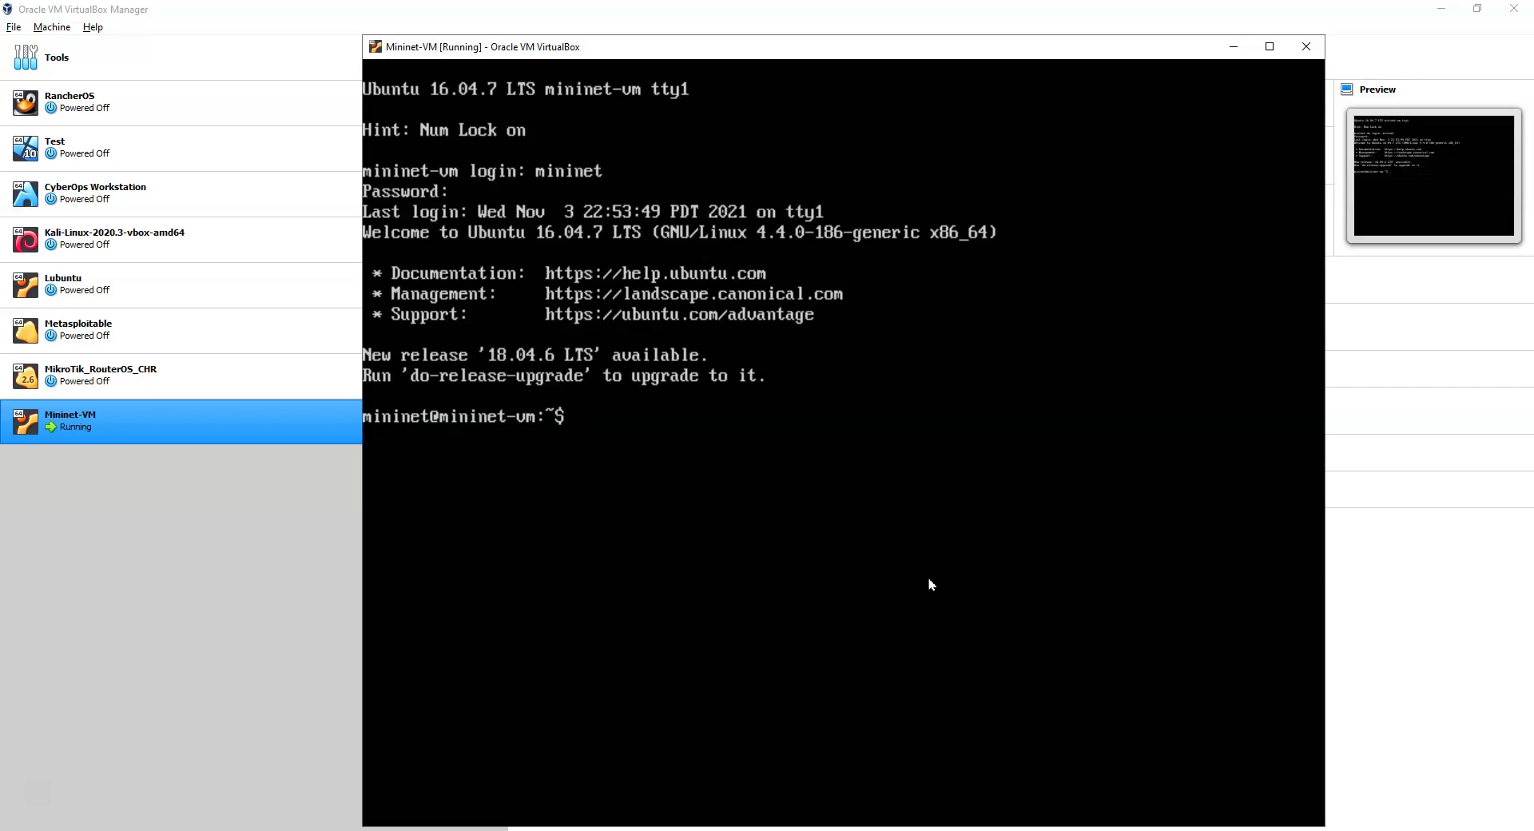
type("export DISPLAY=")
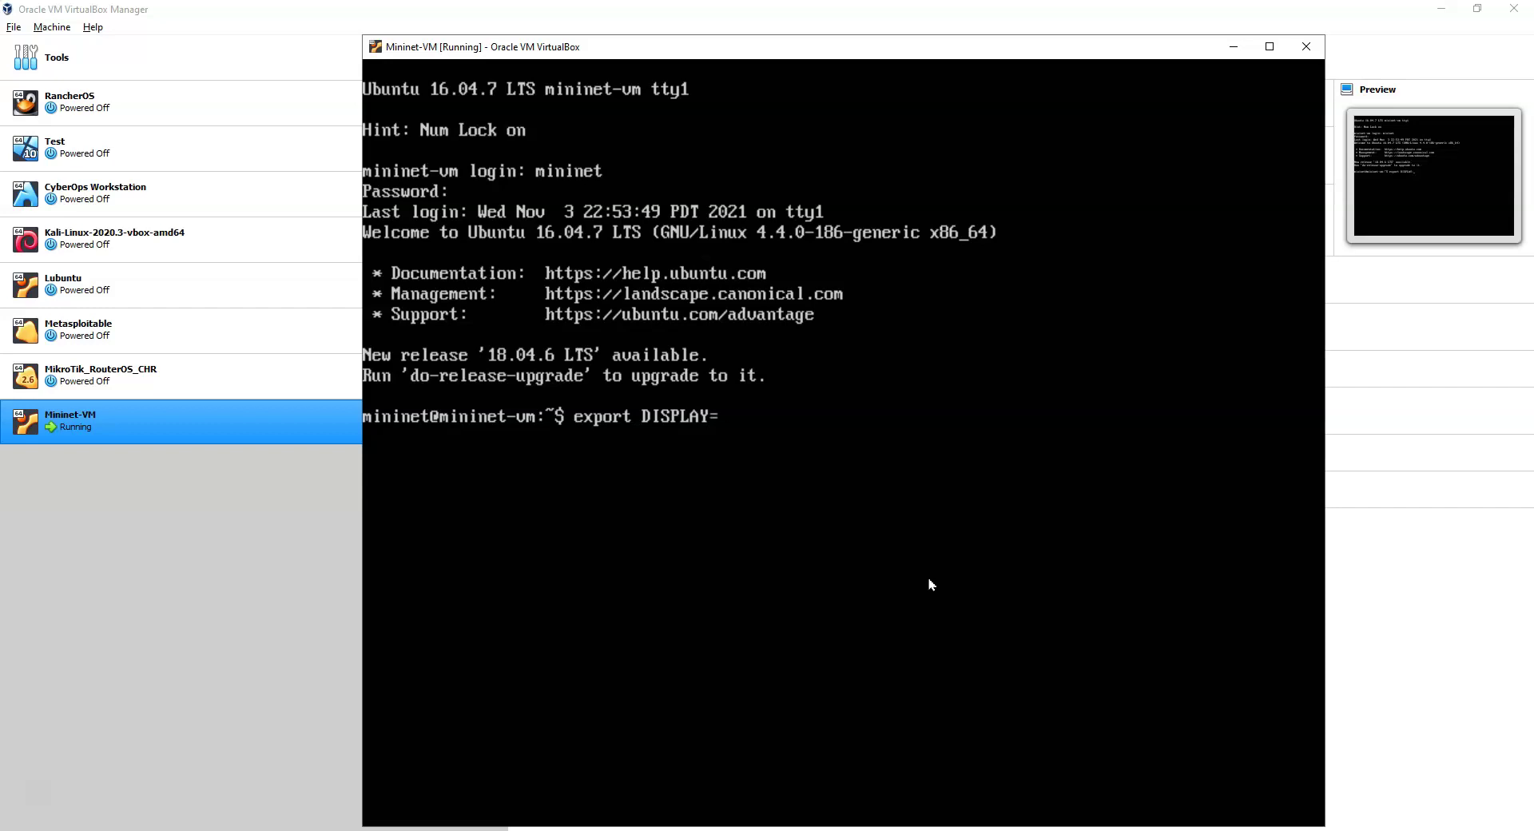
key("BackSpace")
key("BackSpace")
key("BackSpace")
key("BackSpace")
key("BackSpace")
key("BackSpace")
key("BackSpace")
key("BackSpace")
key("BackSpace")
key("BackSpace")
key("BackSpace")
key("BackSpace")
key("BackSpace")
key("BackSpace")
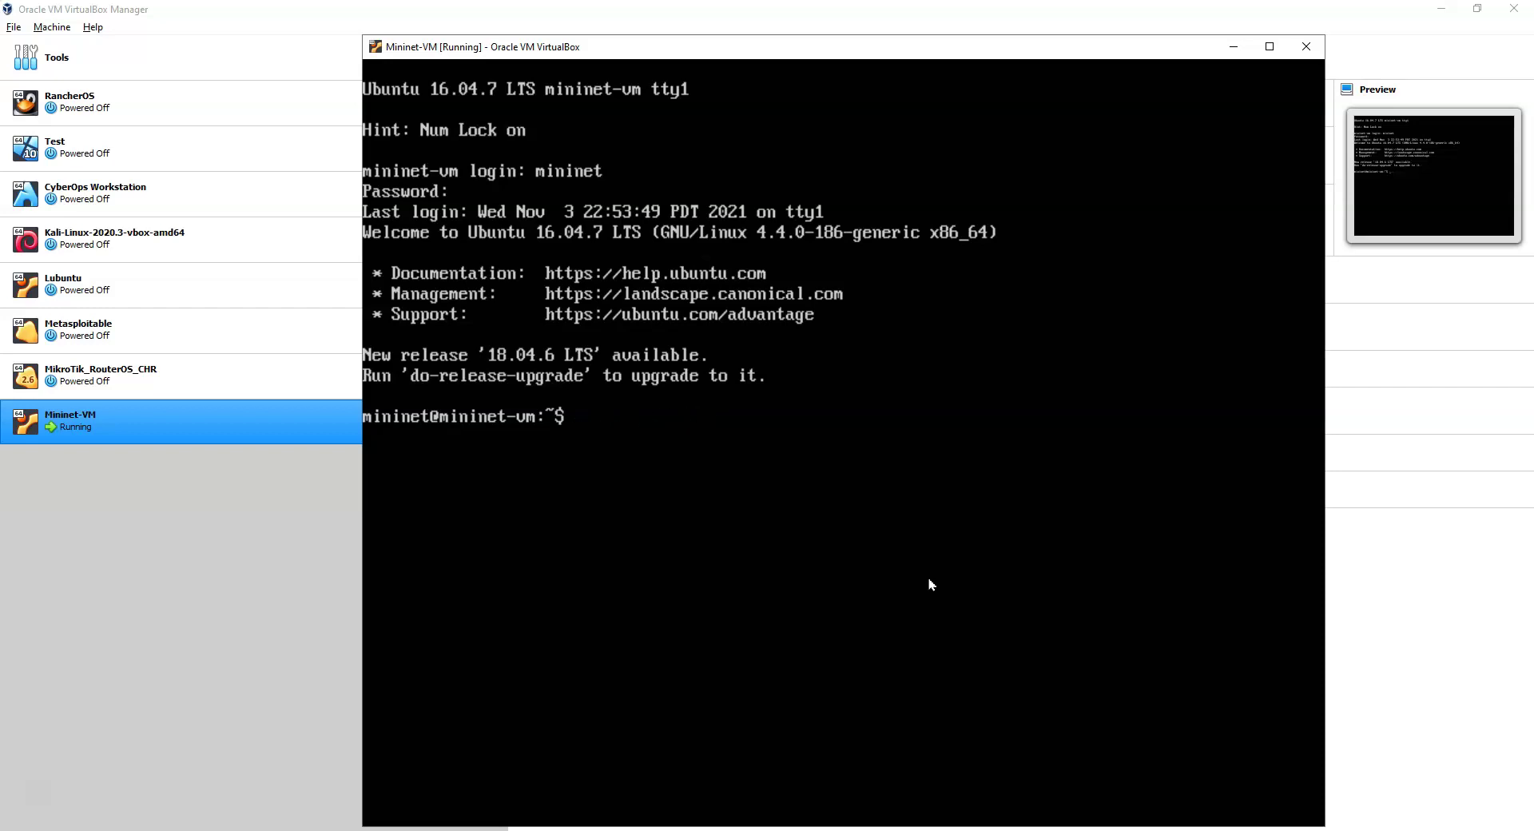
Run route to find default gateway 10.0.2.2, then type export DISPLAY=10.0.2.2:0.0
type("route")
key("Return")
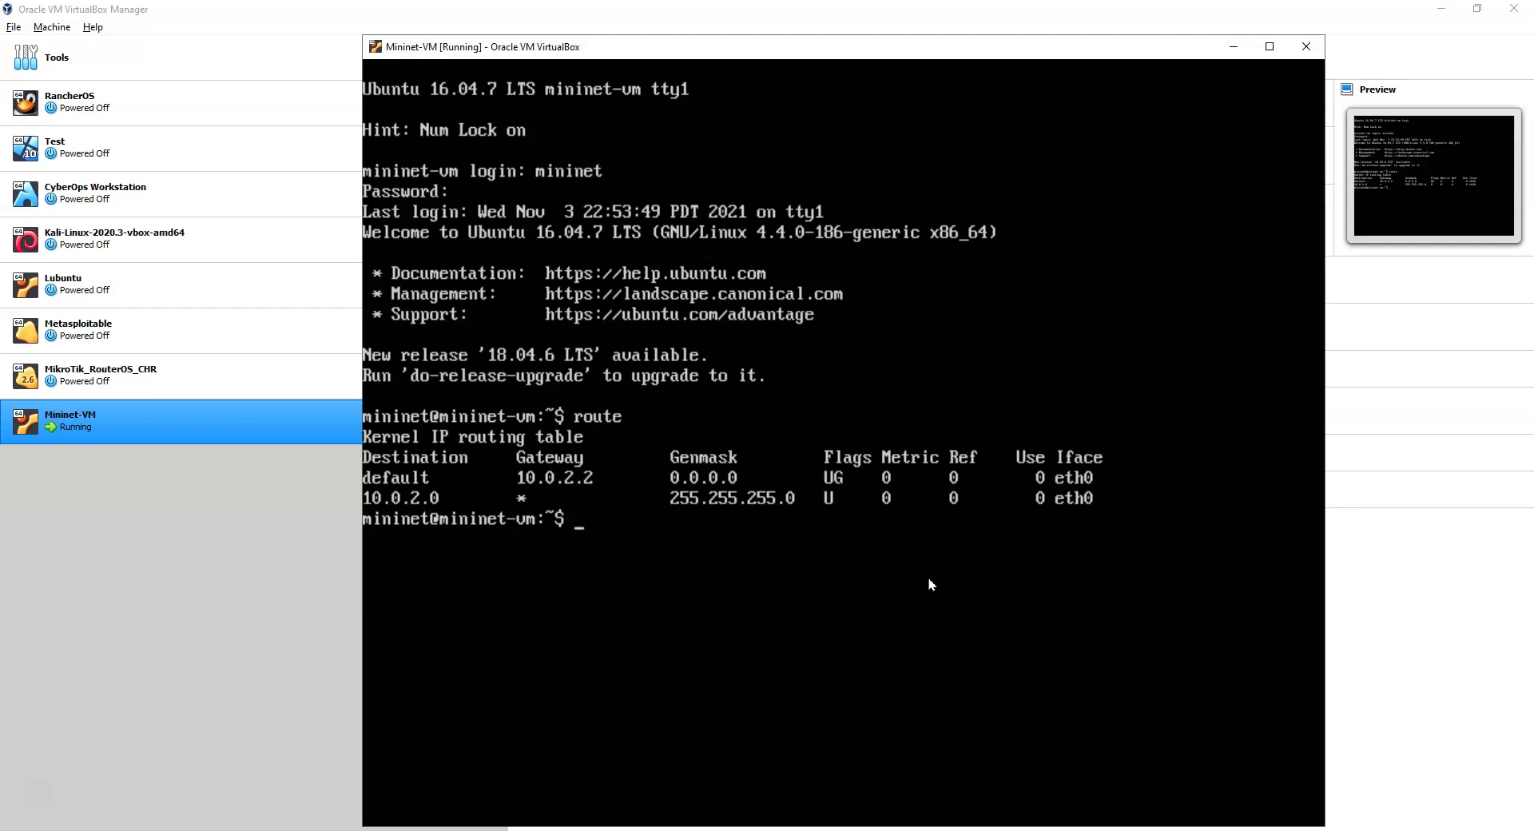
type("export DISP")
type("LAY=")
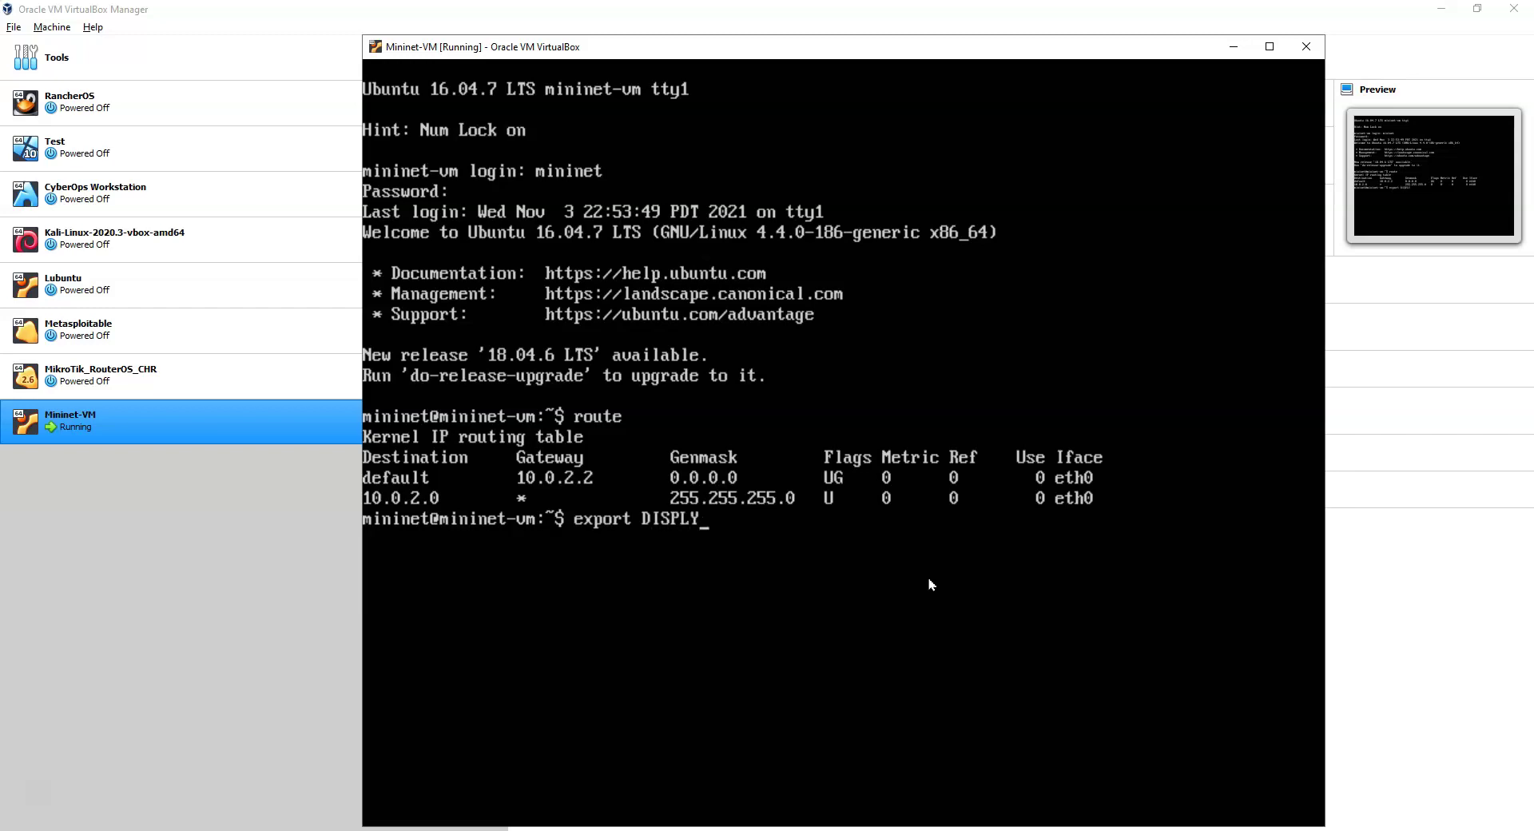
type("10.0.2.2:0.0")
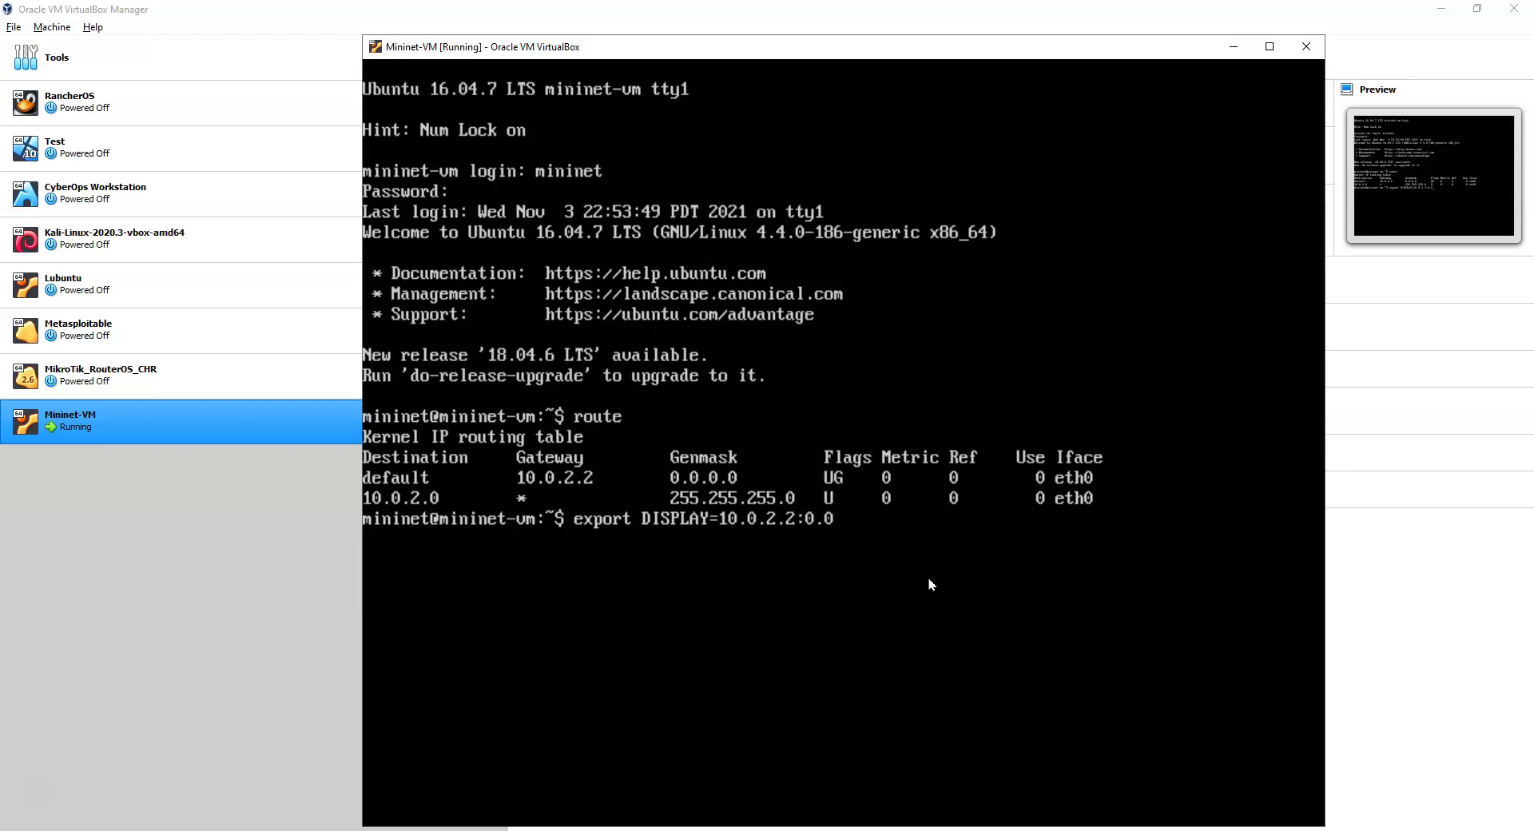
Clear the command line and open .bashrc in vi
key("BackSpace")
key("BackSpace")
key("BackSpace")
key("BackSpace")
key("BackSpace")
key("BackSpace")
key("BackSpace")
key("BackSpace")
key("BackSpace")
key("BackSpace")
key("BackSpace")
key("BackSpace")
key("BackSpace")
key("BackSpace")
key("BackSpace")
key("BackSpace")
key("BackSpace")
key("BackSpace")
key("BackSpace")
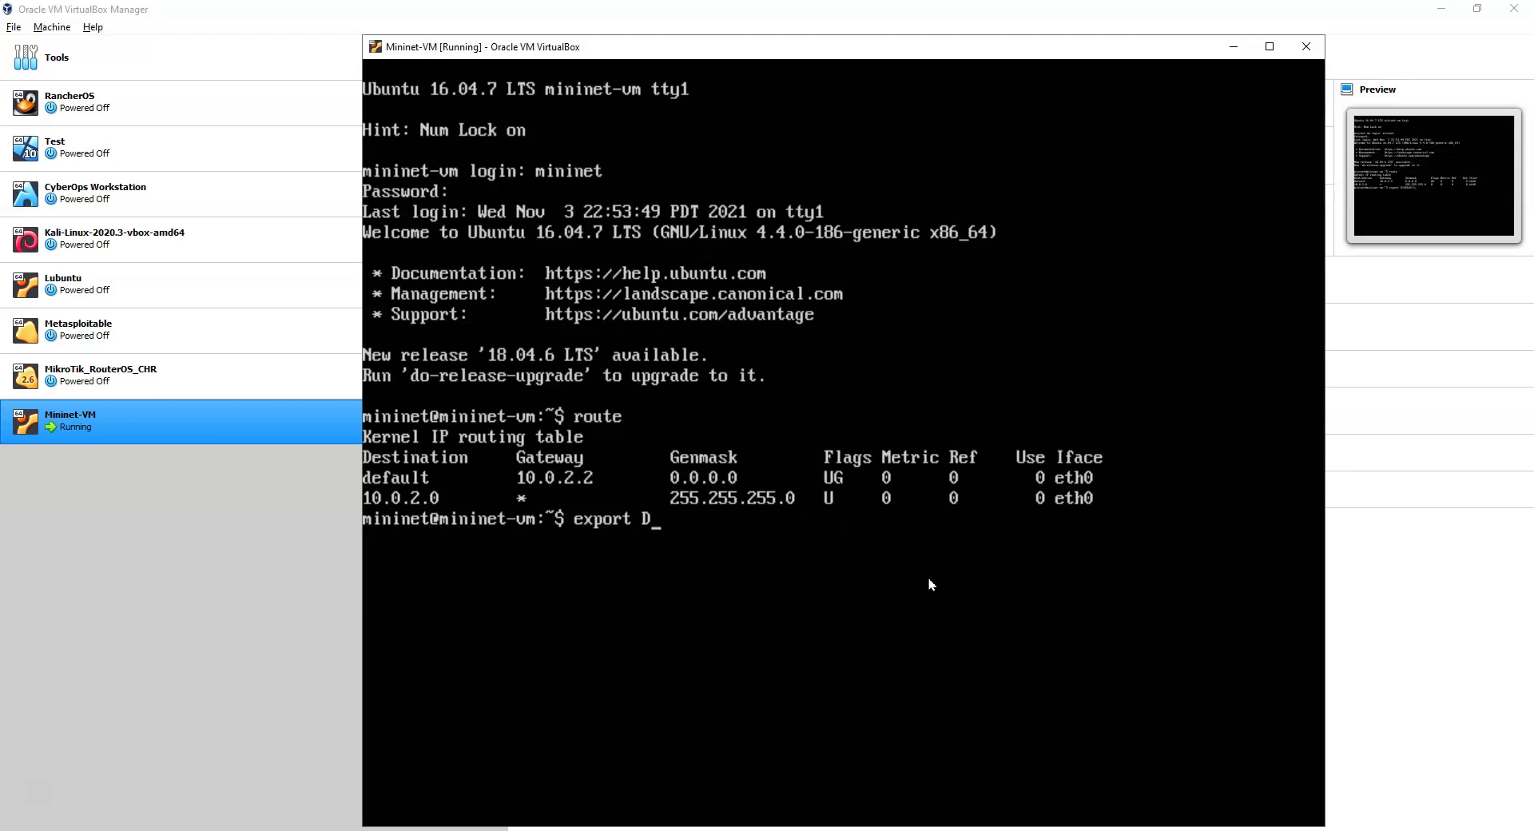
key("BackSpace")
key("BackSpace")
key("BackSpace")
key("BackSpace")
key("BackSpace")
key("BackSpace")
key("BackSpace")
key("BackSpace")
type("vi .bashrc")
key("Return")
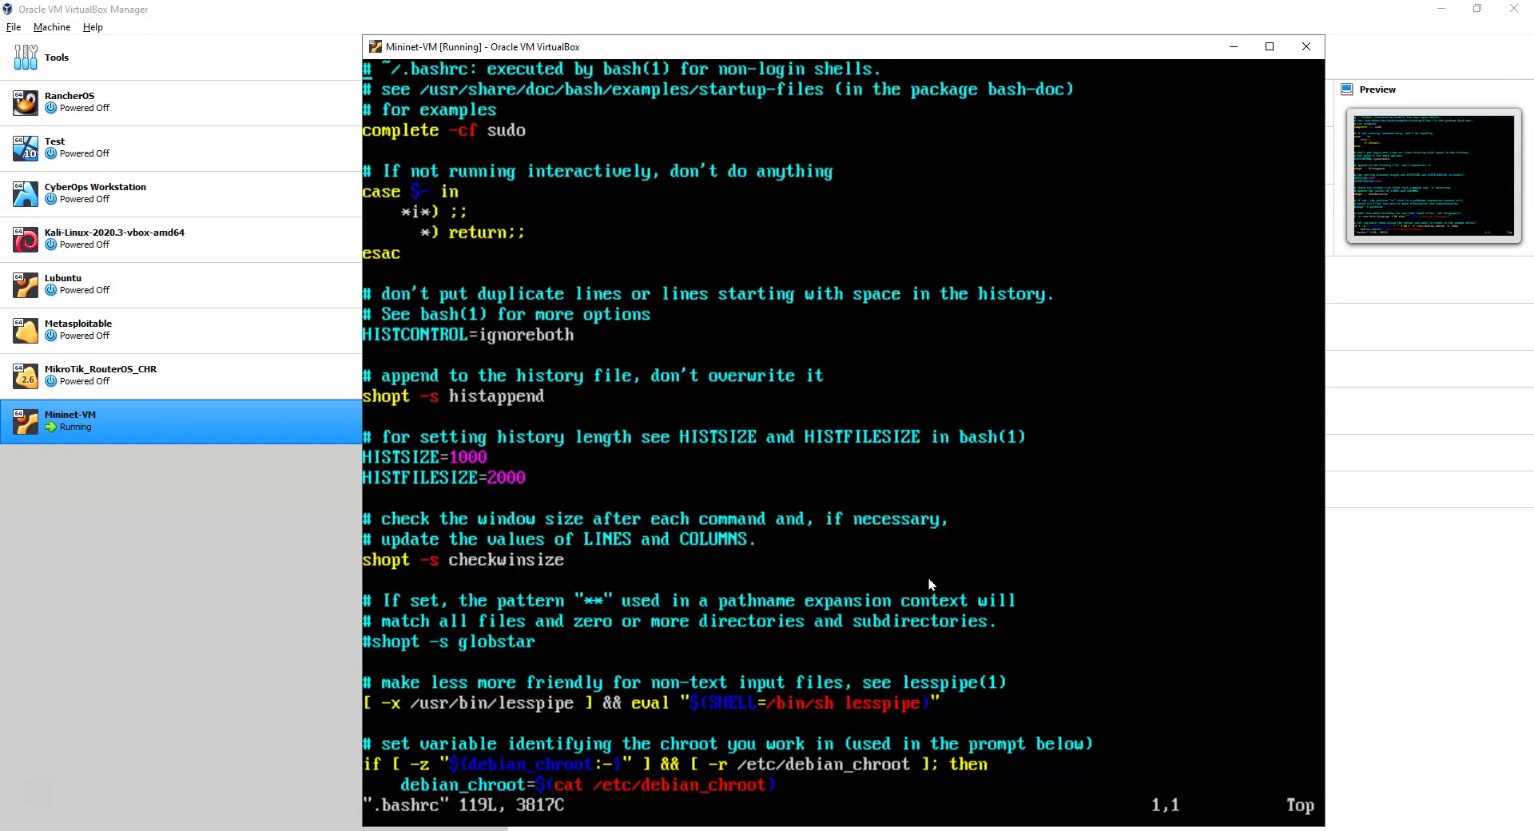
Jump through .bashrc to confirm its last line exports DISPLAY=10.0.2.2:0.0
key("shift+g")
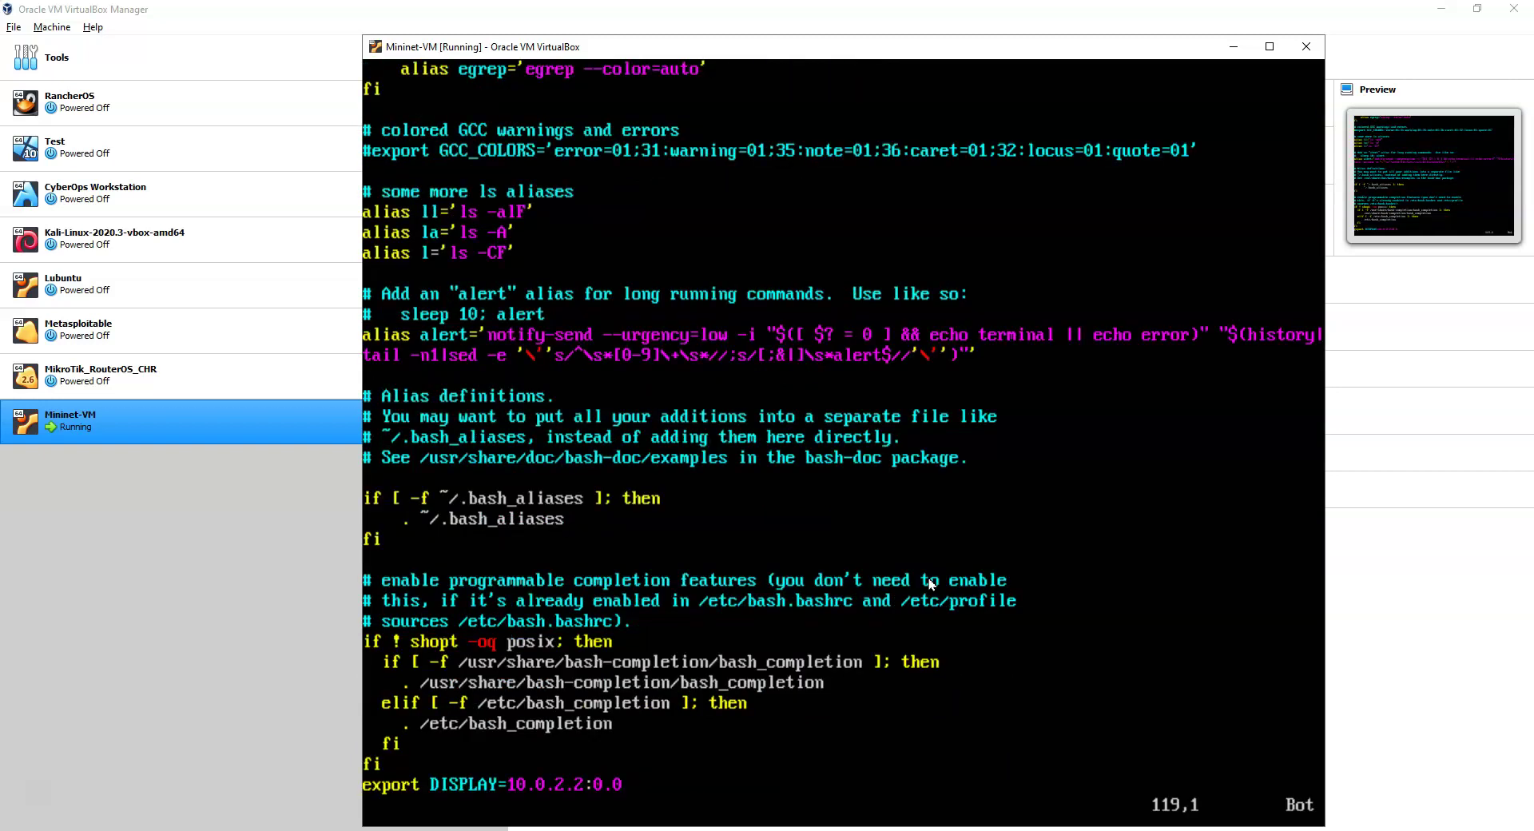
key("g")
key("g")
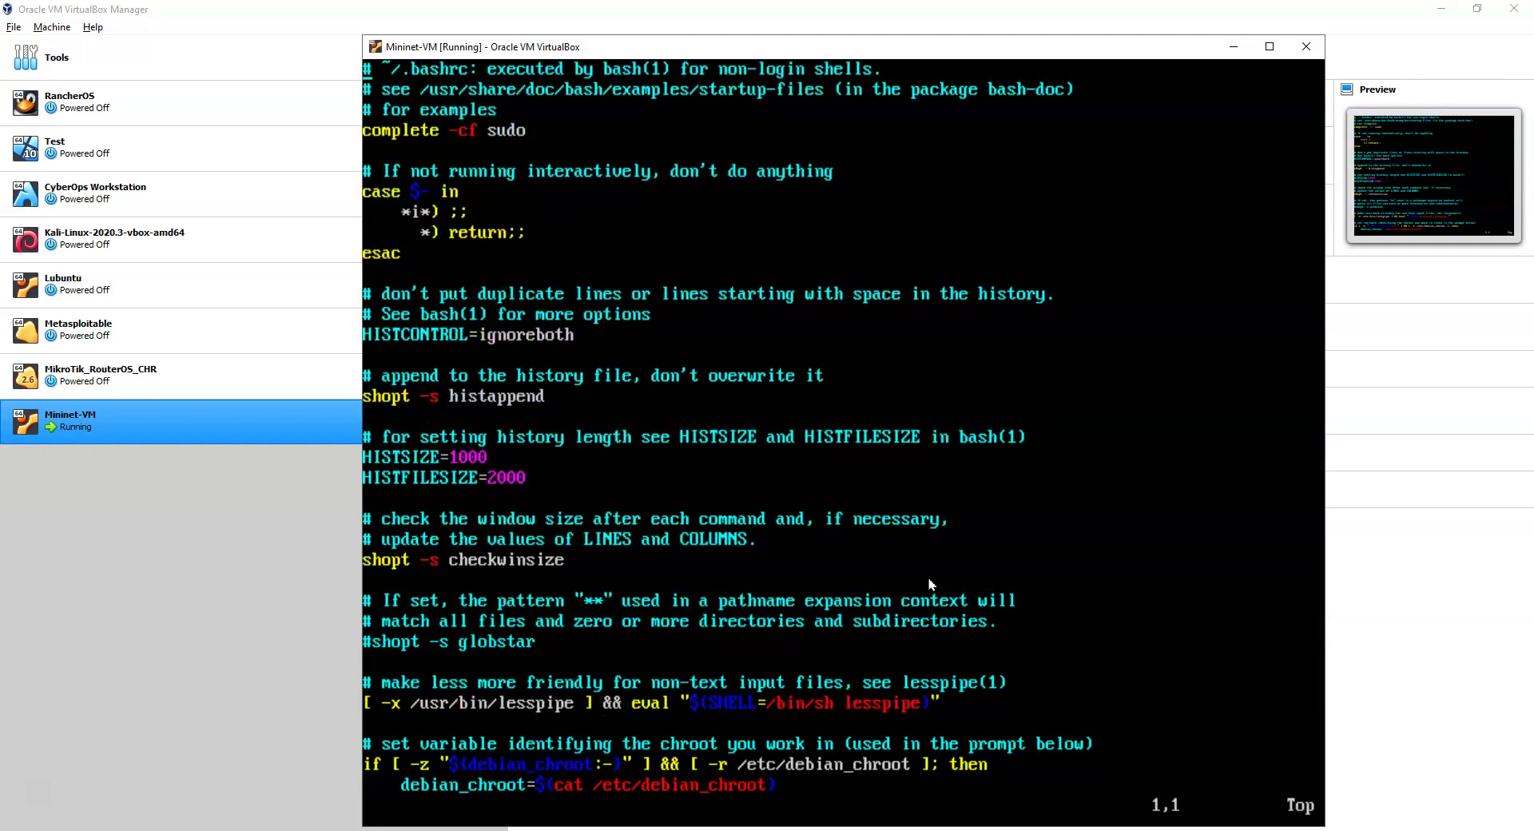
key("shift+g")
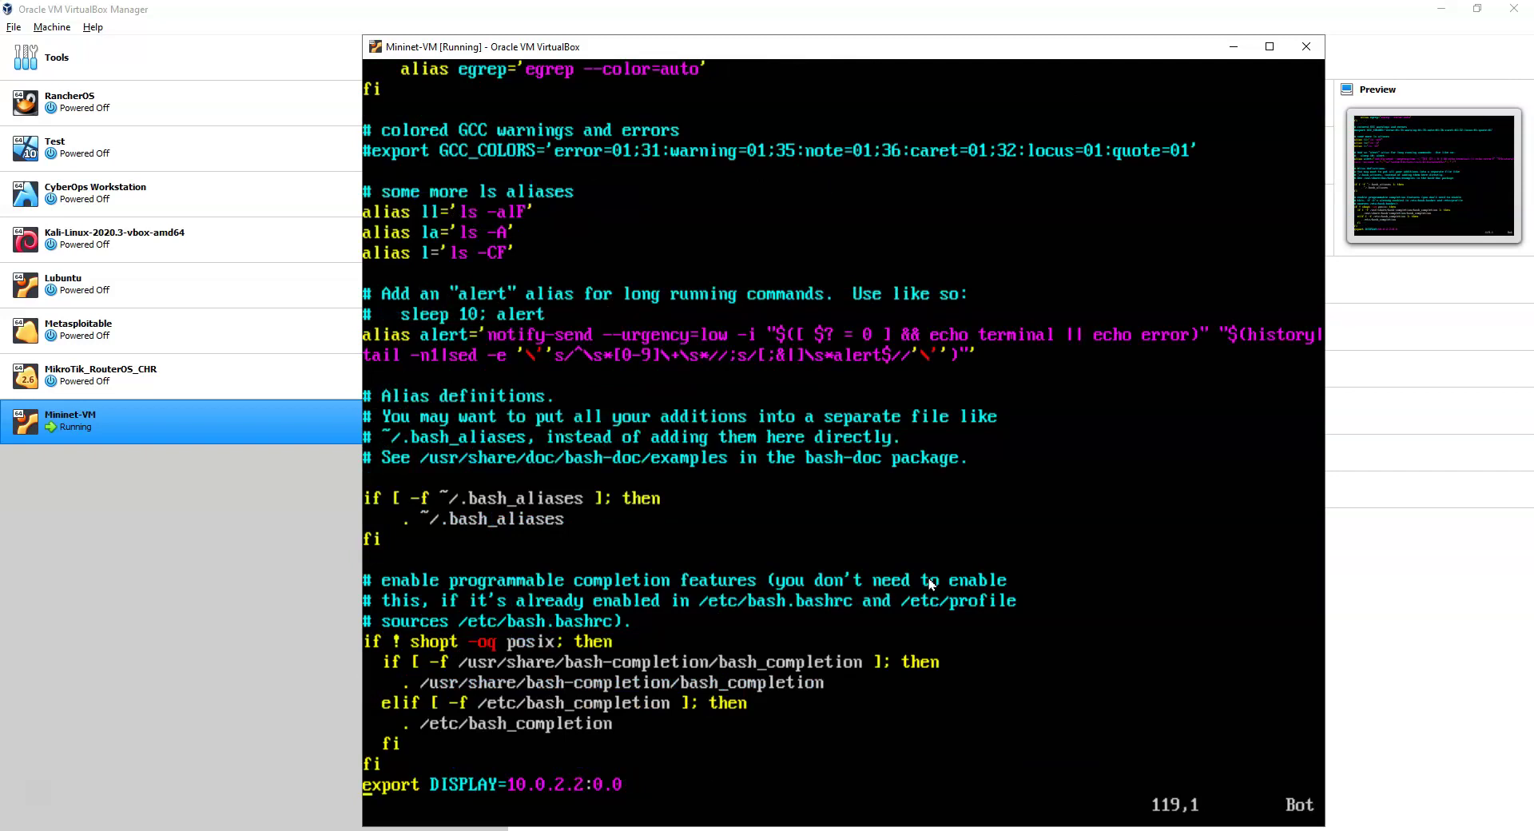
key("Right")
key("Right")
key("Right")
key("Right")
key("Right")
key("Right")
key("Right")
key("Right")
key("Right")
key("Right")
key("Right")
key("Right")
key("Right")
key("Right")
Add the line alias xterm='xterm > /dev/null 2>&1 &' below the DISPLAY export in .bashrc
key("shift+a")
key("Return")
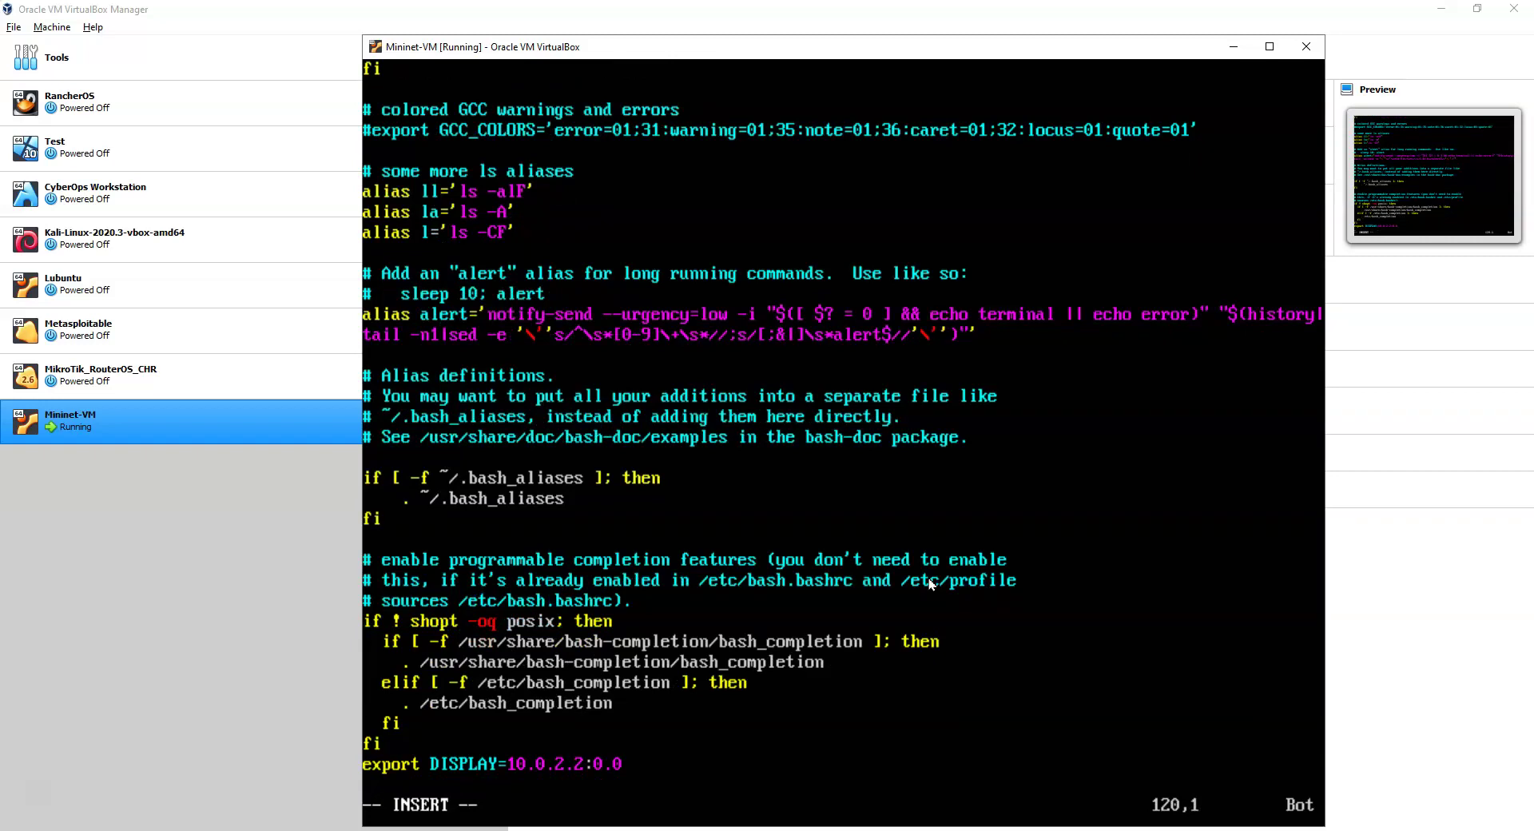
type("alias")
type("xterm")
key("BackSpace")
type("m='")
type("xterm")
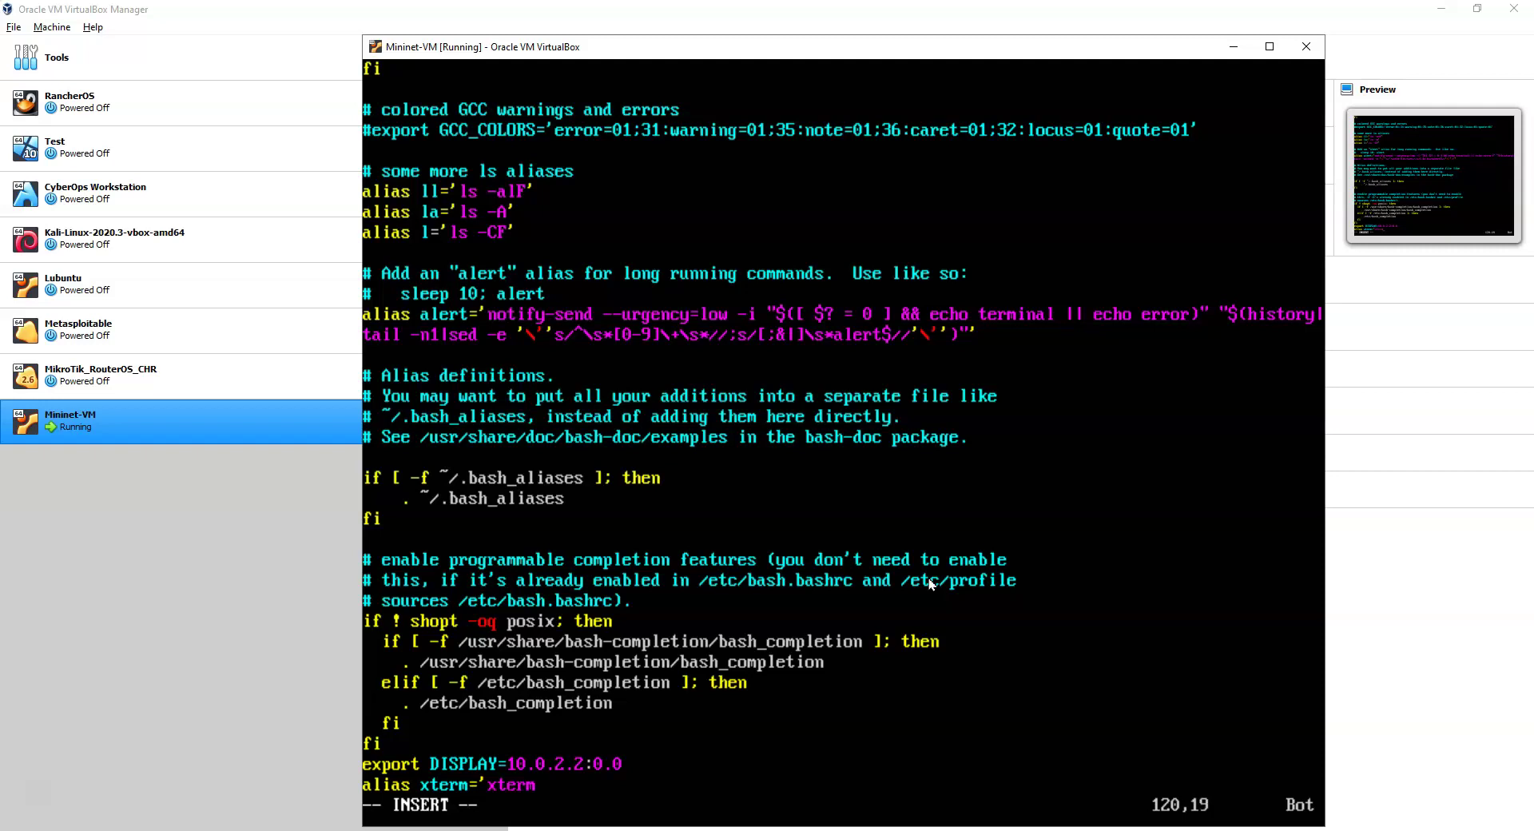
type(" >")
type("/dev/null 2>&")
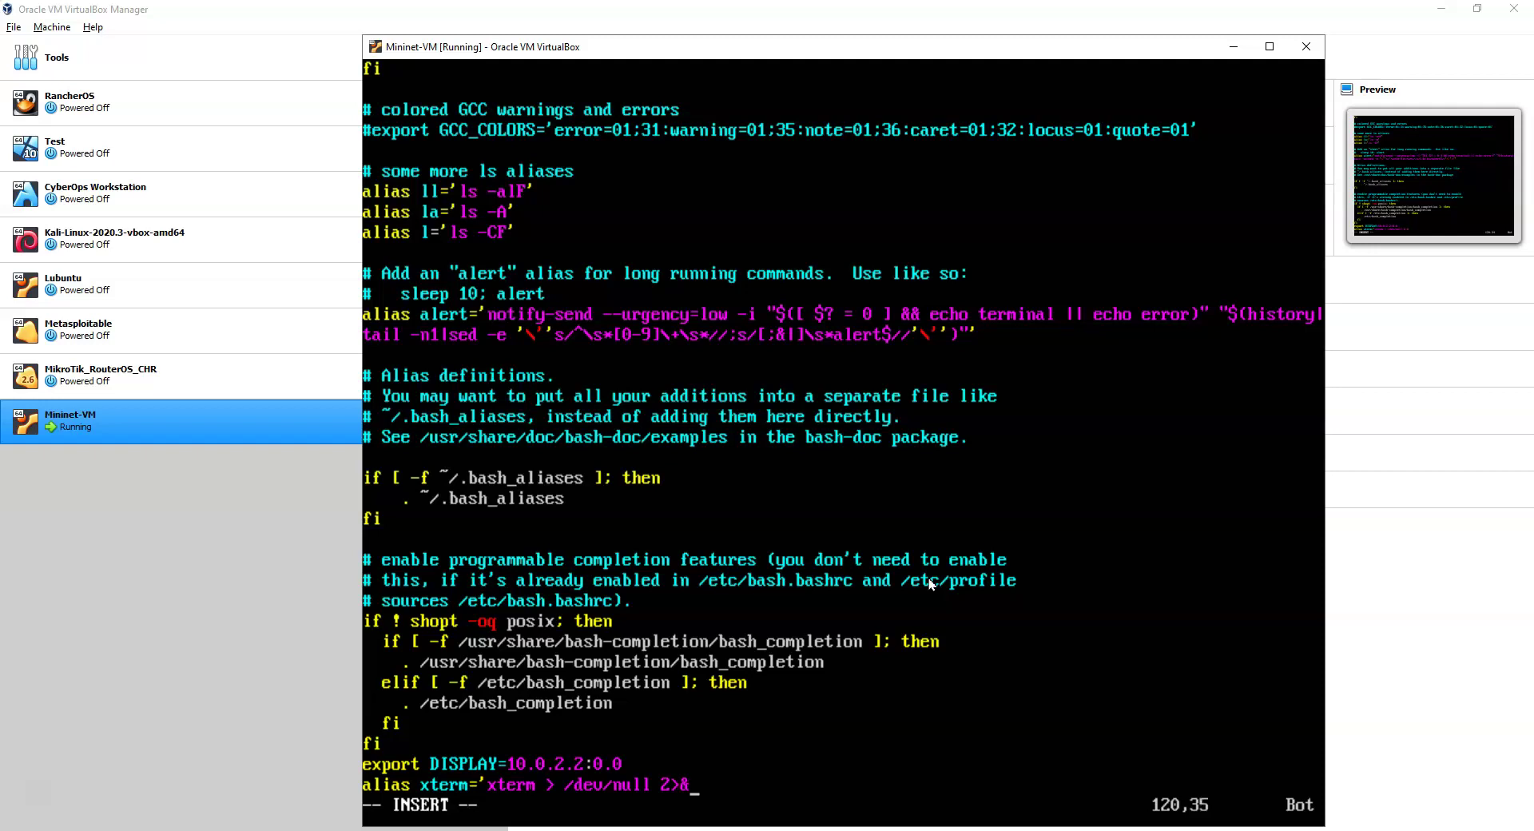
type("1")
type("&")
Add the line alias wireshark='sudo wireshark-gtk > /dev/null 2>&1 &' below the xterm alias
key("Return")
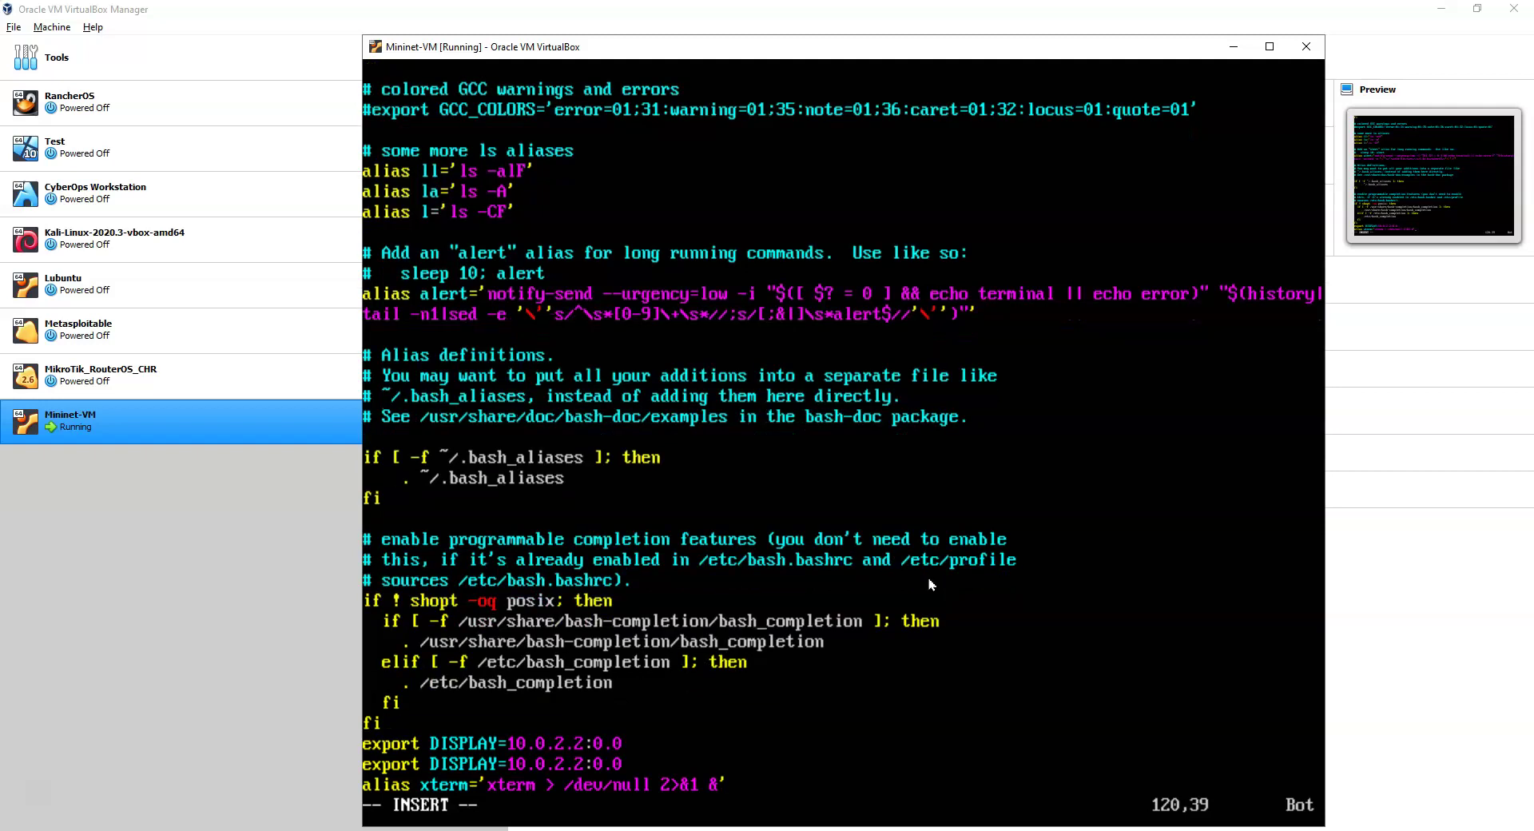
type("alias ")
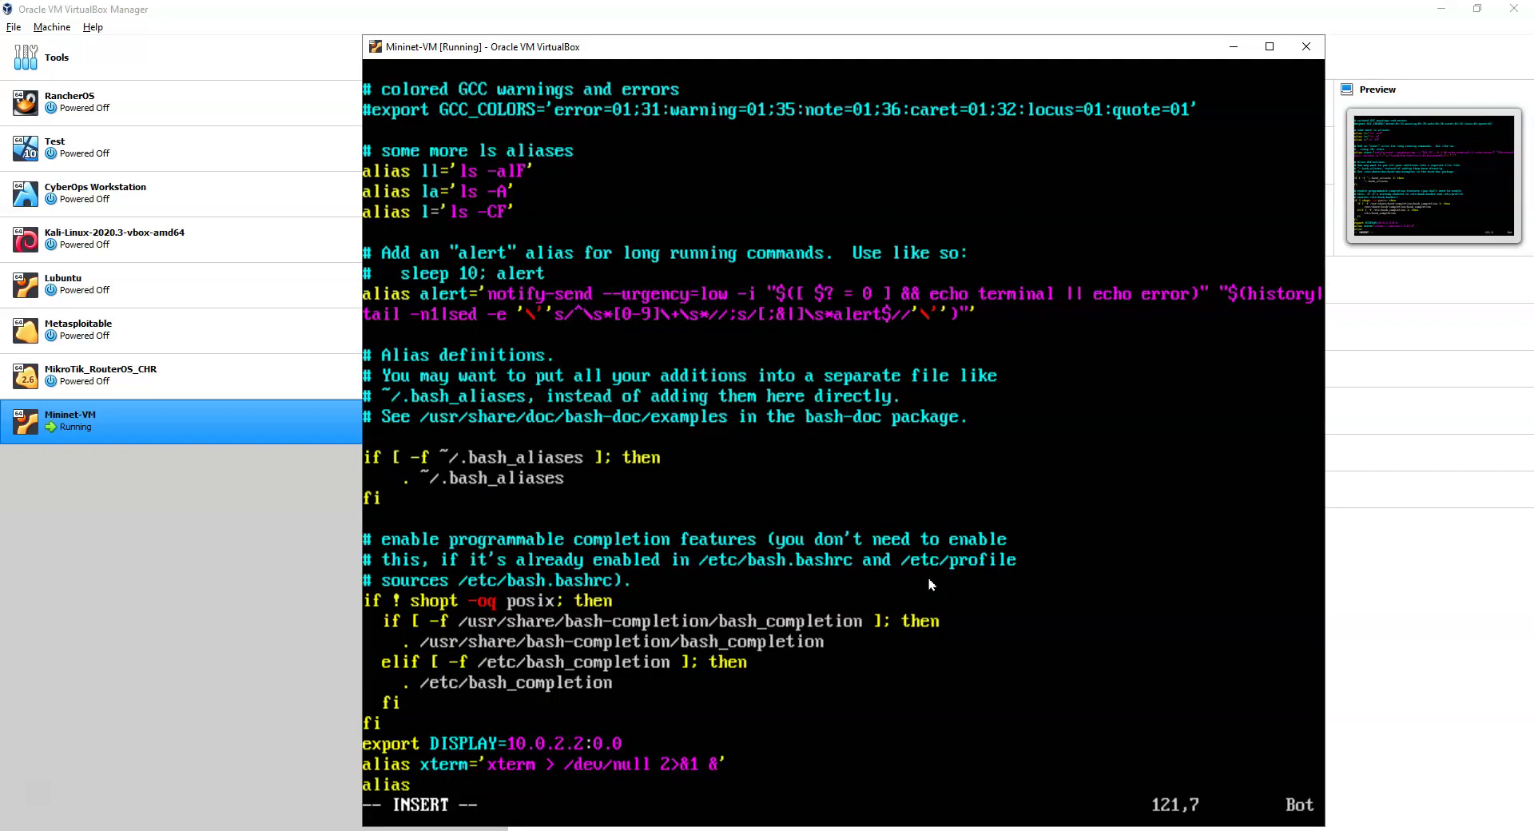
type("wireshark='wire")
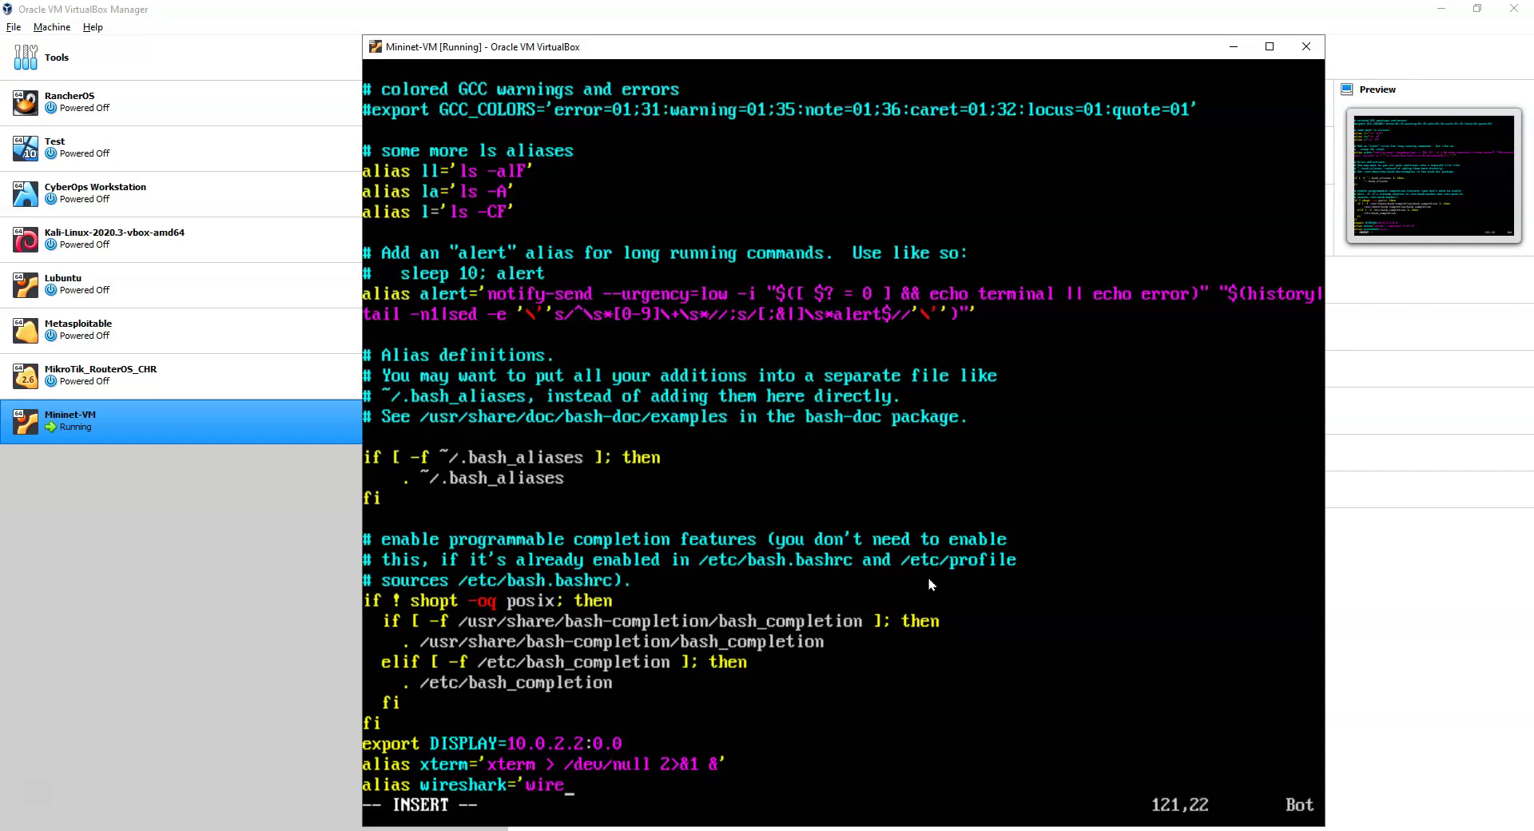
key("BackSpace")
key("BackSpace")
key("BackSpace")
key("BackSpace")
key("BackSpace")
key("BackSpace")
type("-gtk")
type("=")
key("BackSpace")
key("BackSpace")
key("BackSpace")
key("BackSpace")
key("BackSpace")
type("='")
type("wiresha")
key("BackSpace")
key("BackSpace")
key("BackSpace")
key("BackSpace")
key("BackSpace")
key("BackSpace")
key("BackSpace")
type("sudo wireshark")
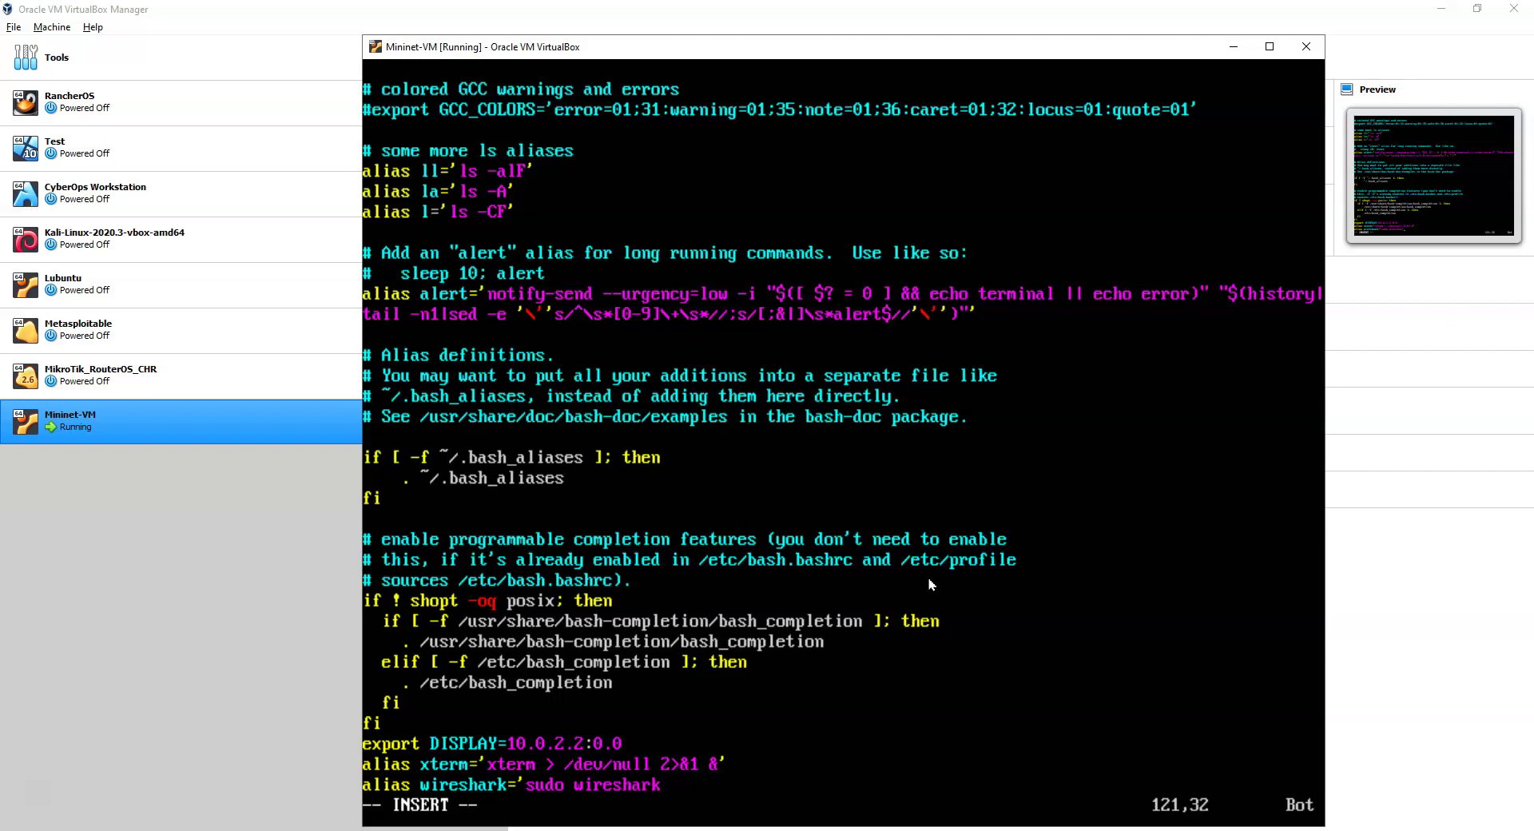
type("-gtk")
type("> /dev/null 2>&1 &")
Save .bashrc with :w and quit vi back to the shell prompt
key("Return")
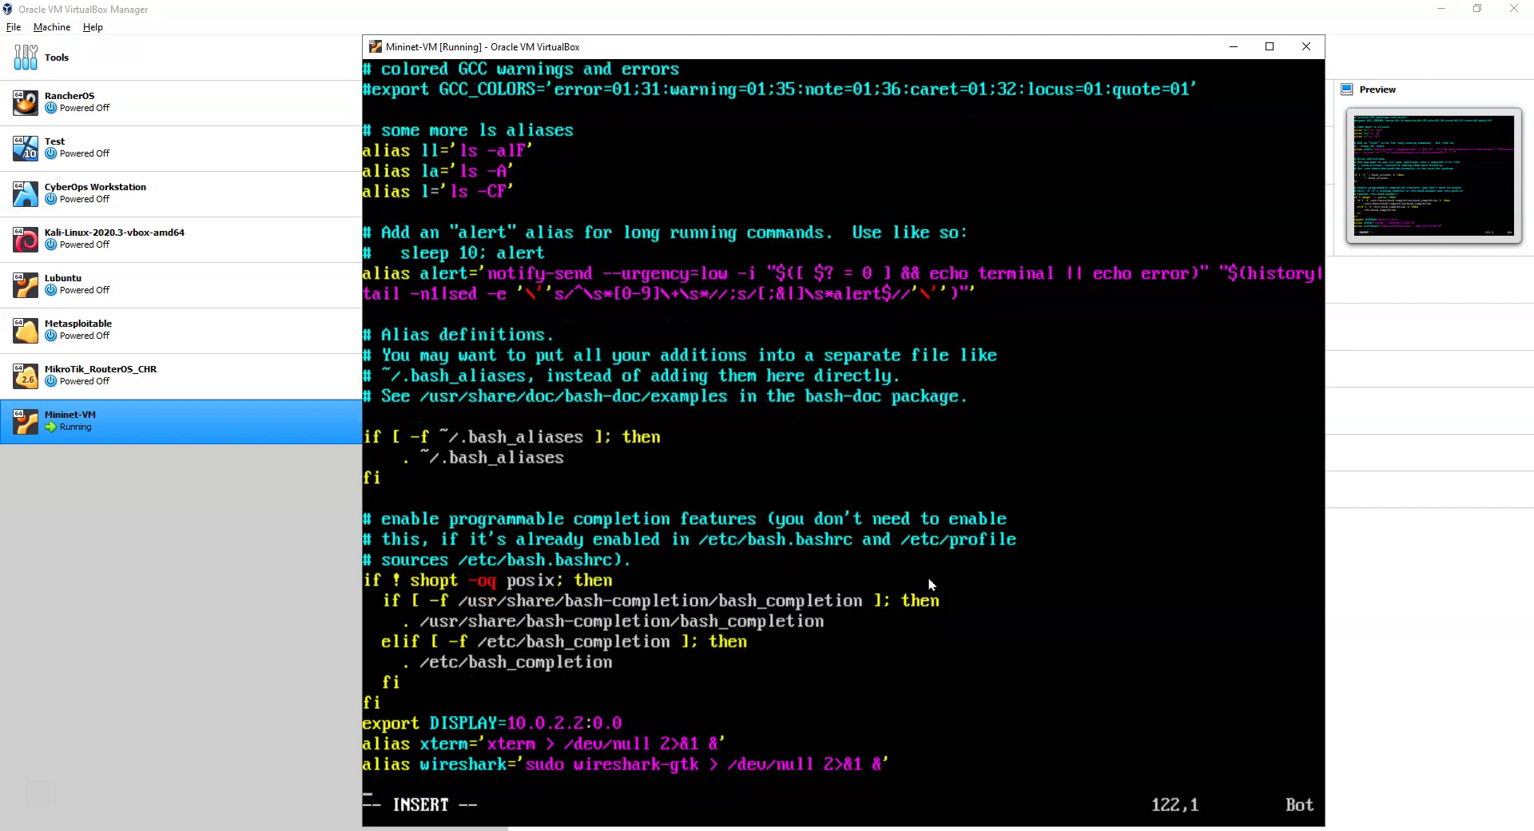
key("Escape")
type(":w")
key("Return")
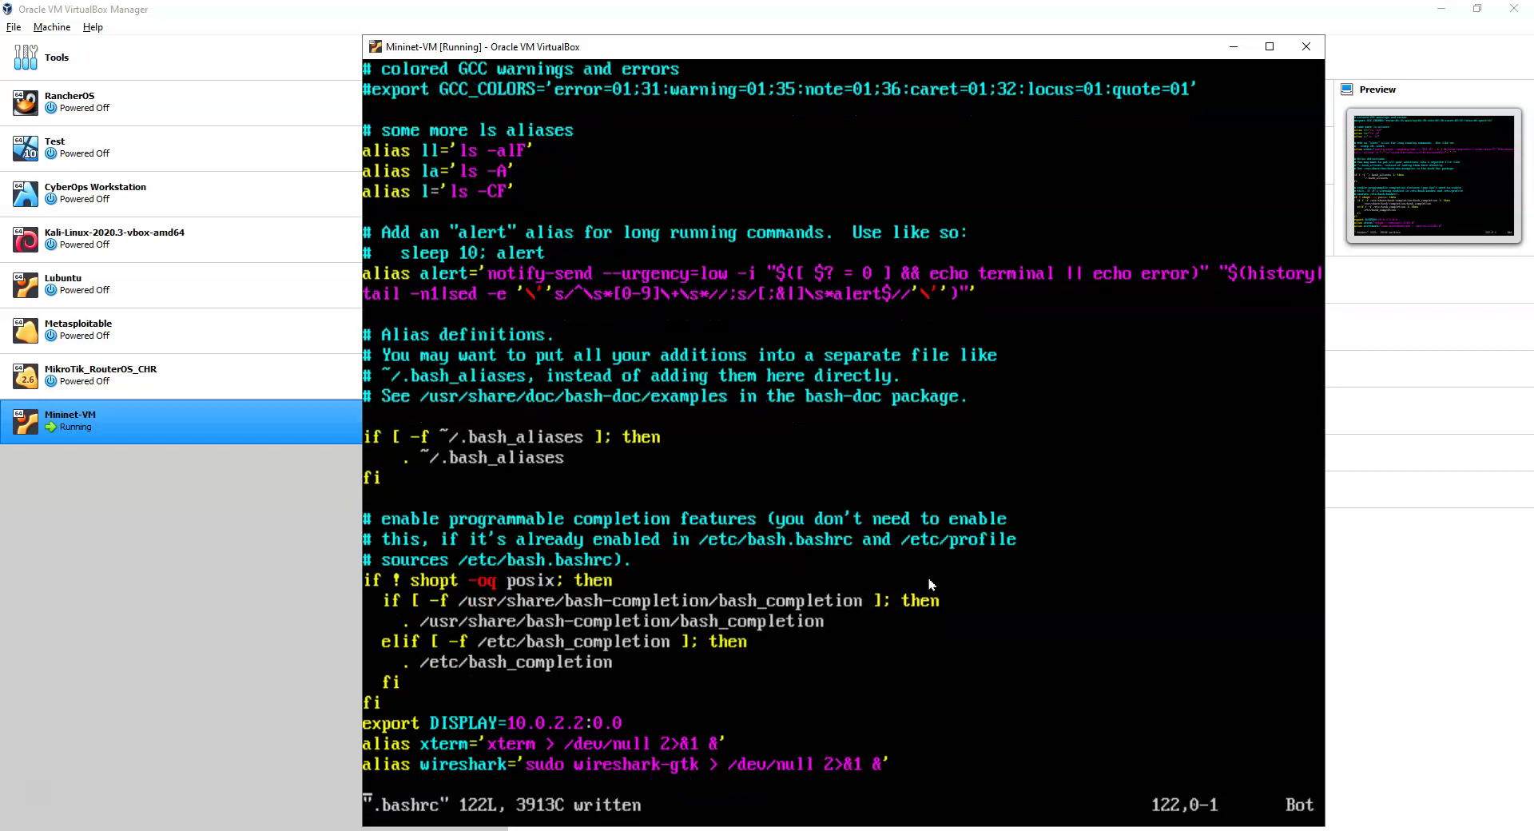
type(":q")
key("Return")
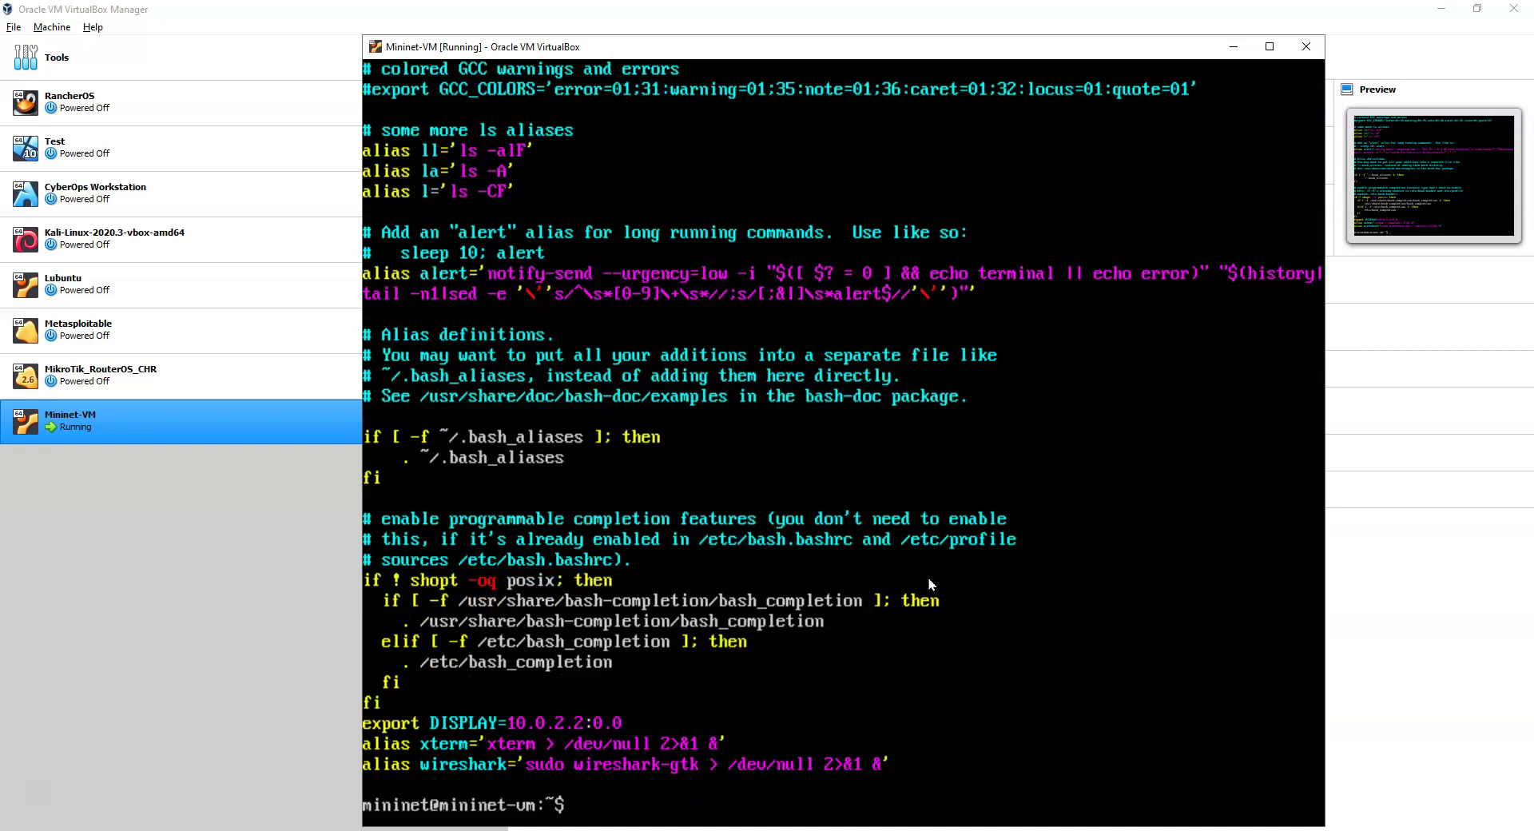
Log out of the shell and log back in as mininet with the account password
type("exit")
key("Return")
type("mininet-vm login: minine")
key("Return")
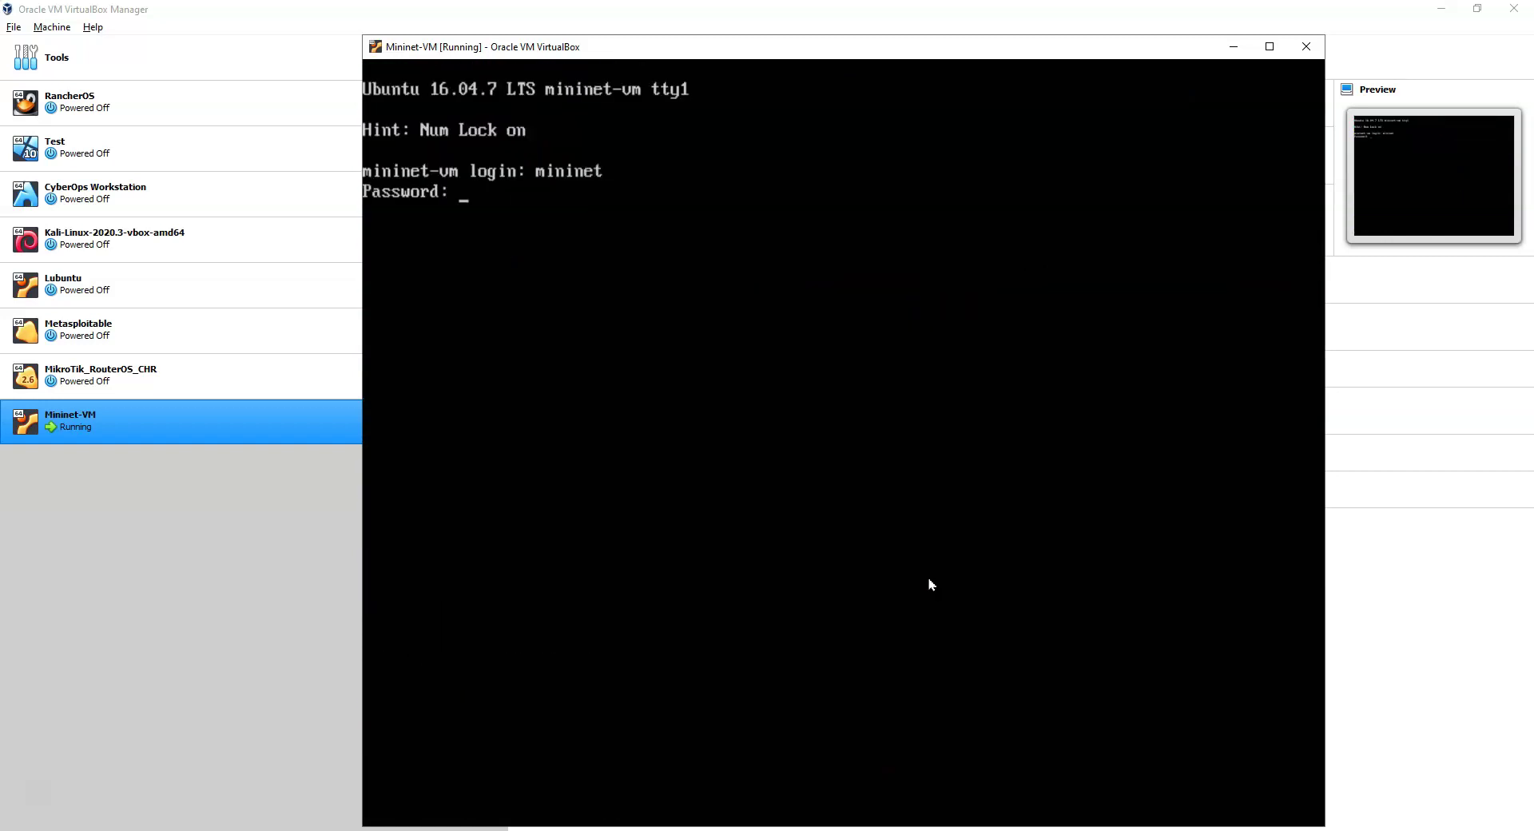
key("Return")
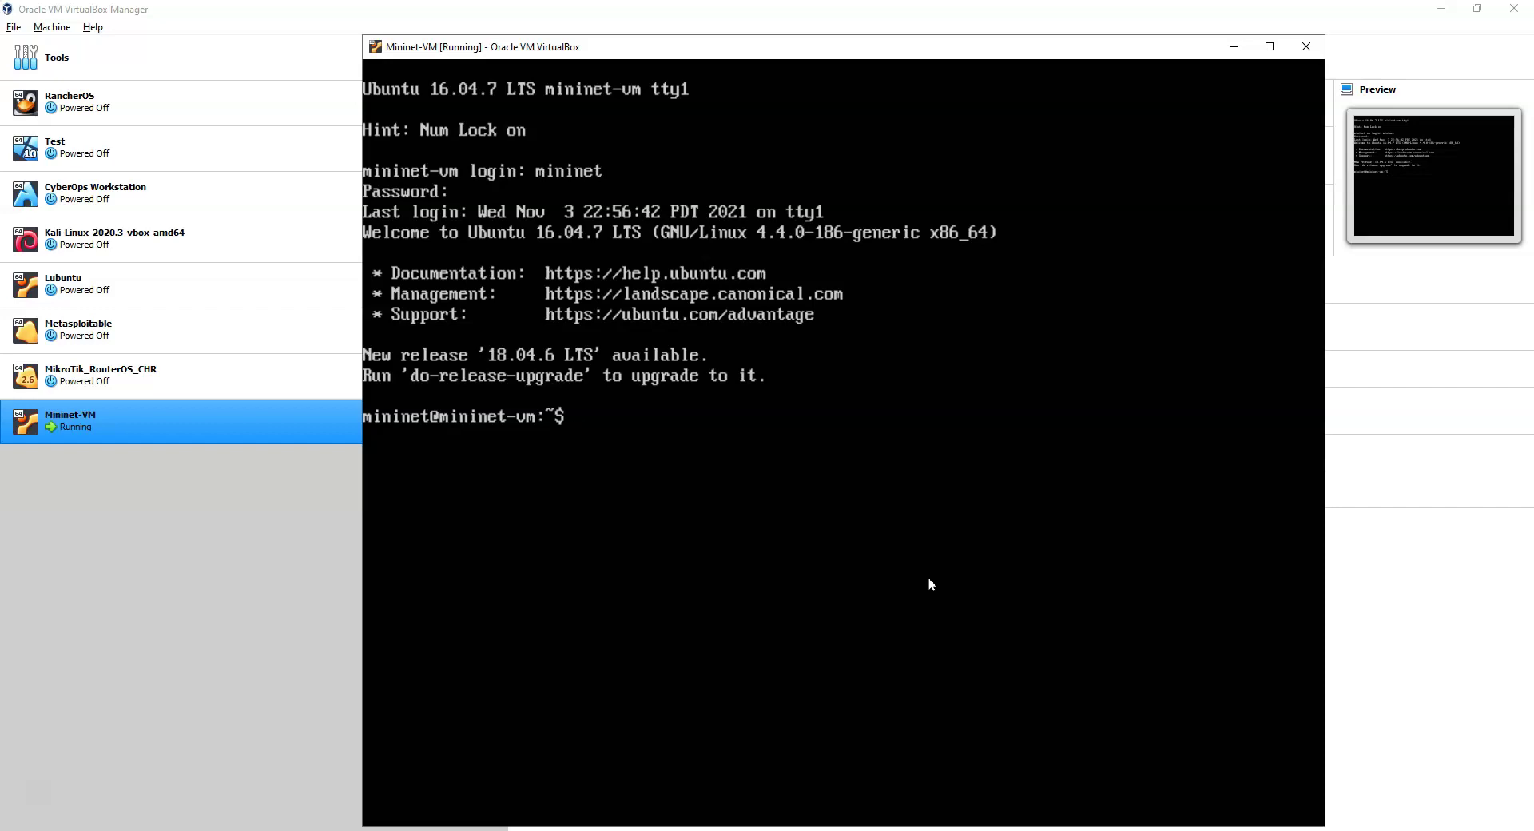
List the shell aliases to confirm wireshark and xterm are defined, then enter wireshark
type("alias")
key("Return")
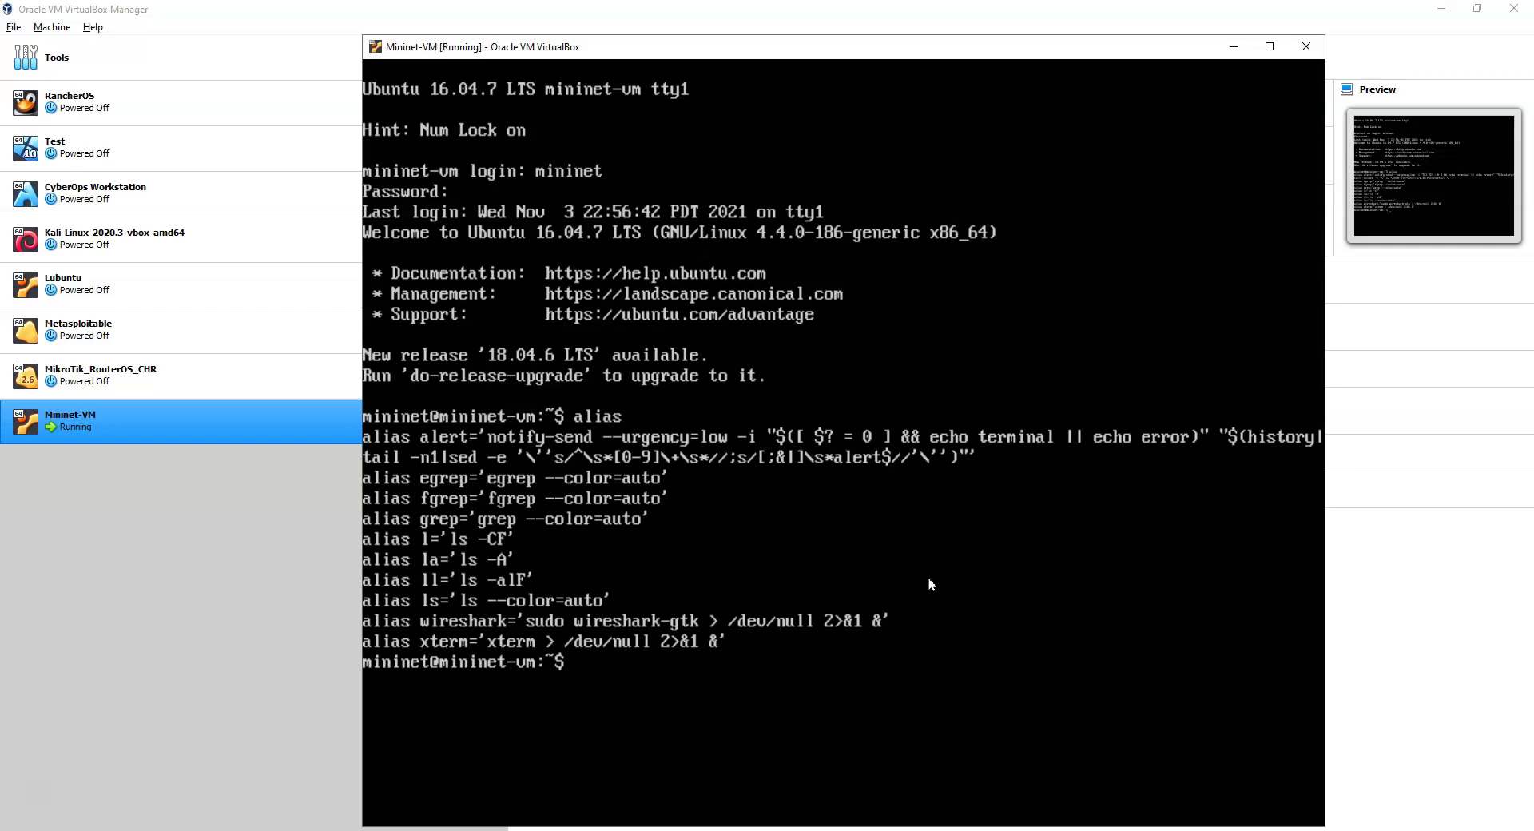
type("wireshark")
Launch Wireshark, dismiss the running-as-root warning, and move the window into view
key("Return")
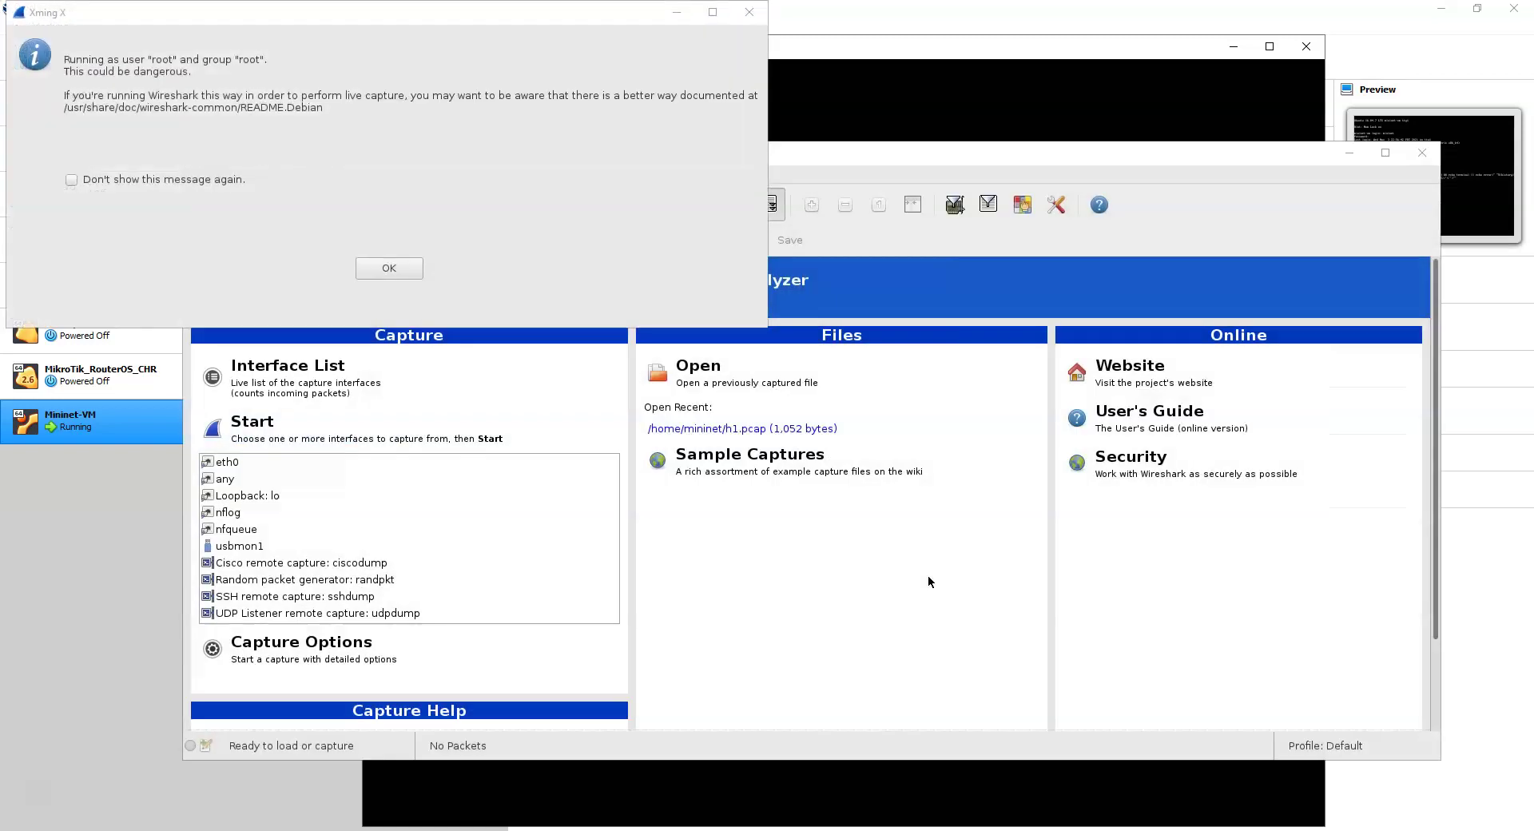
left_click(921, 577)
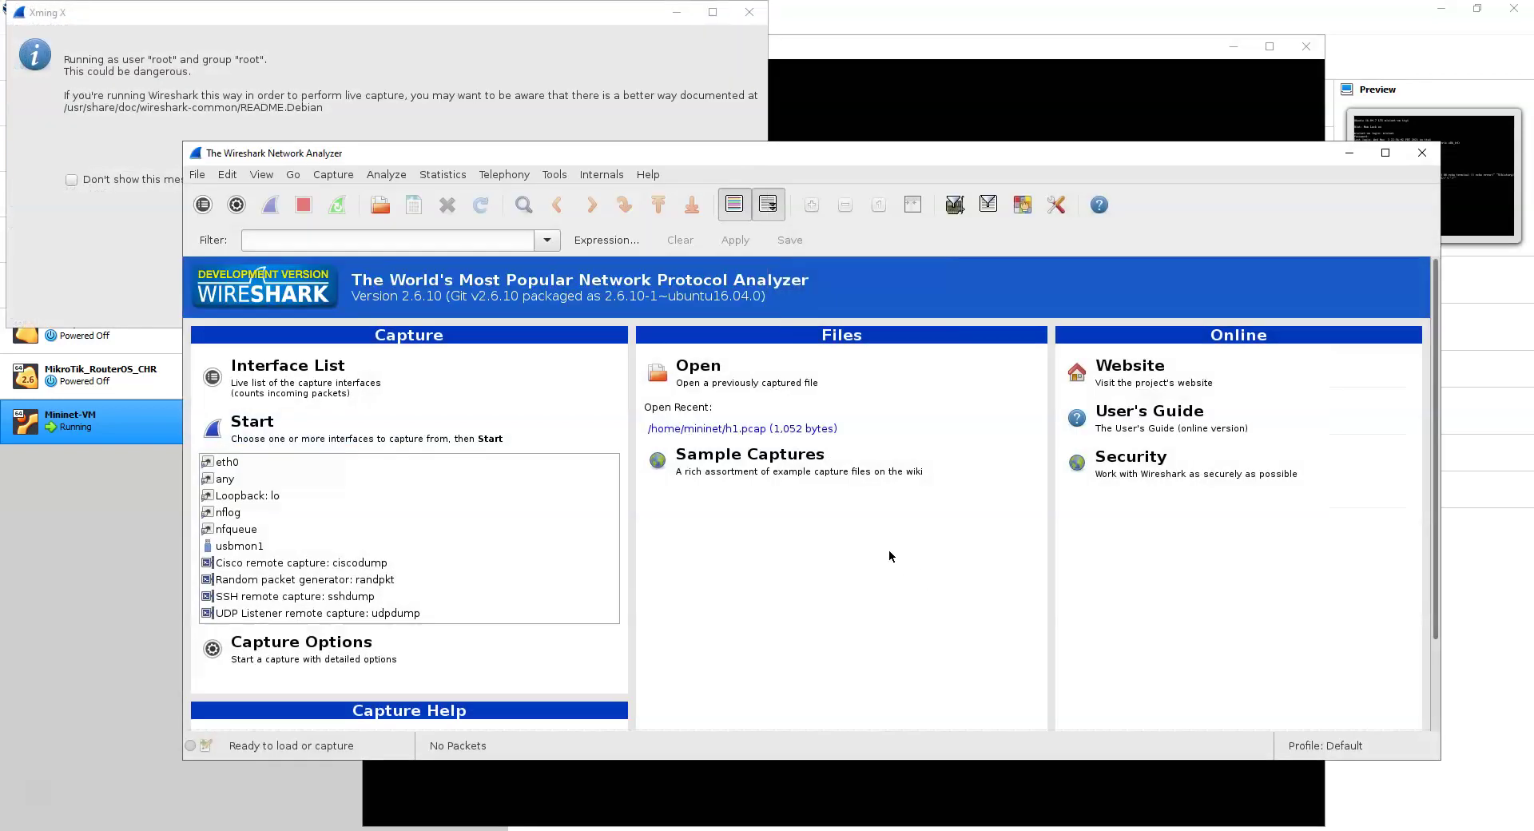
left_click(63, 285)
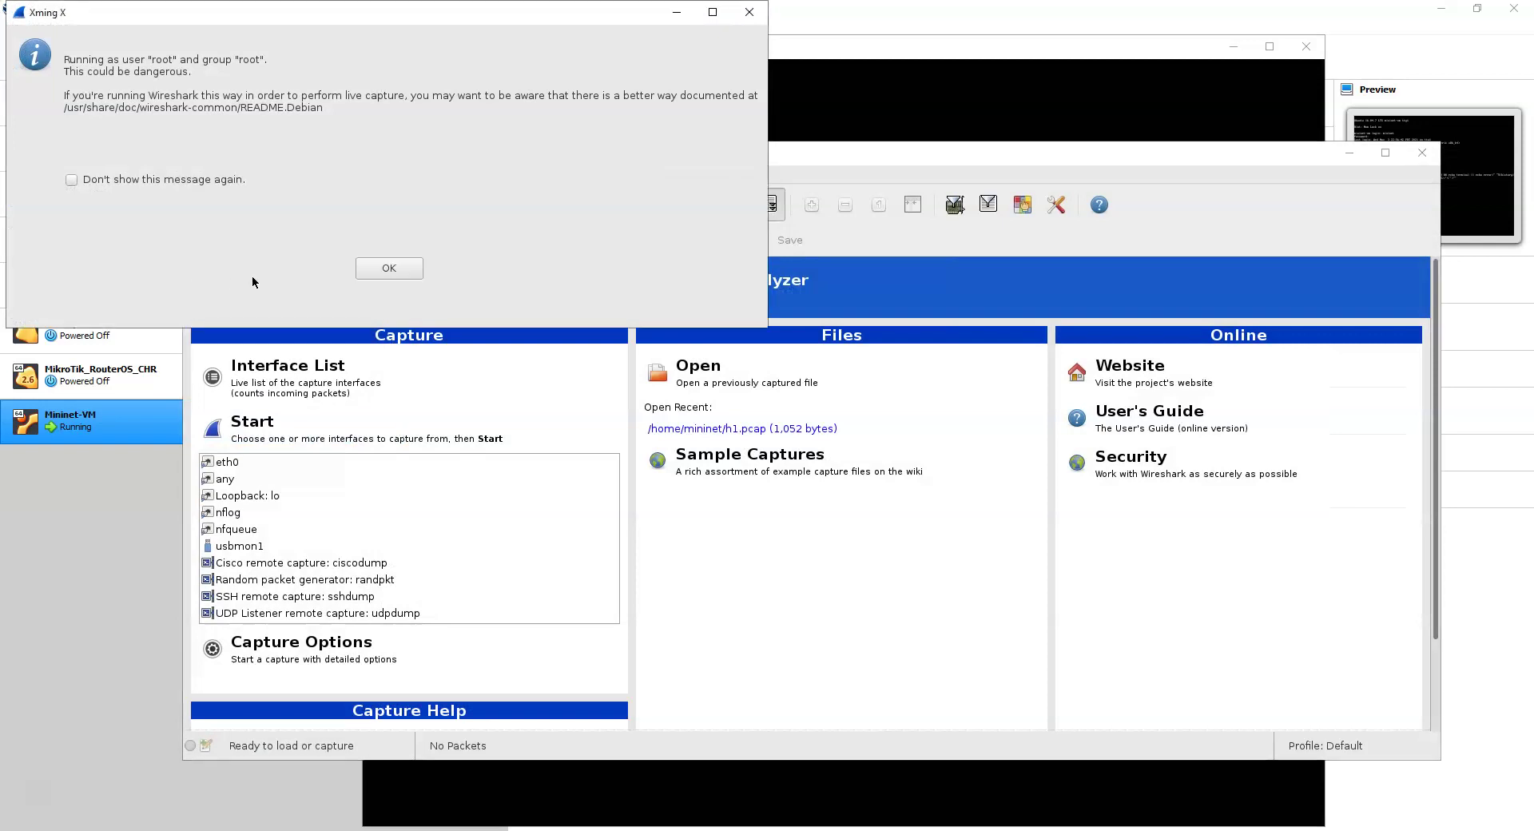
left_click(389, 270)
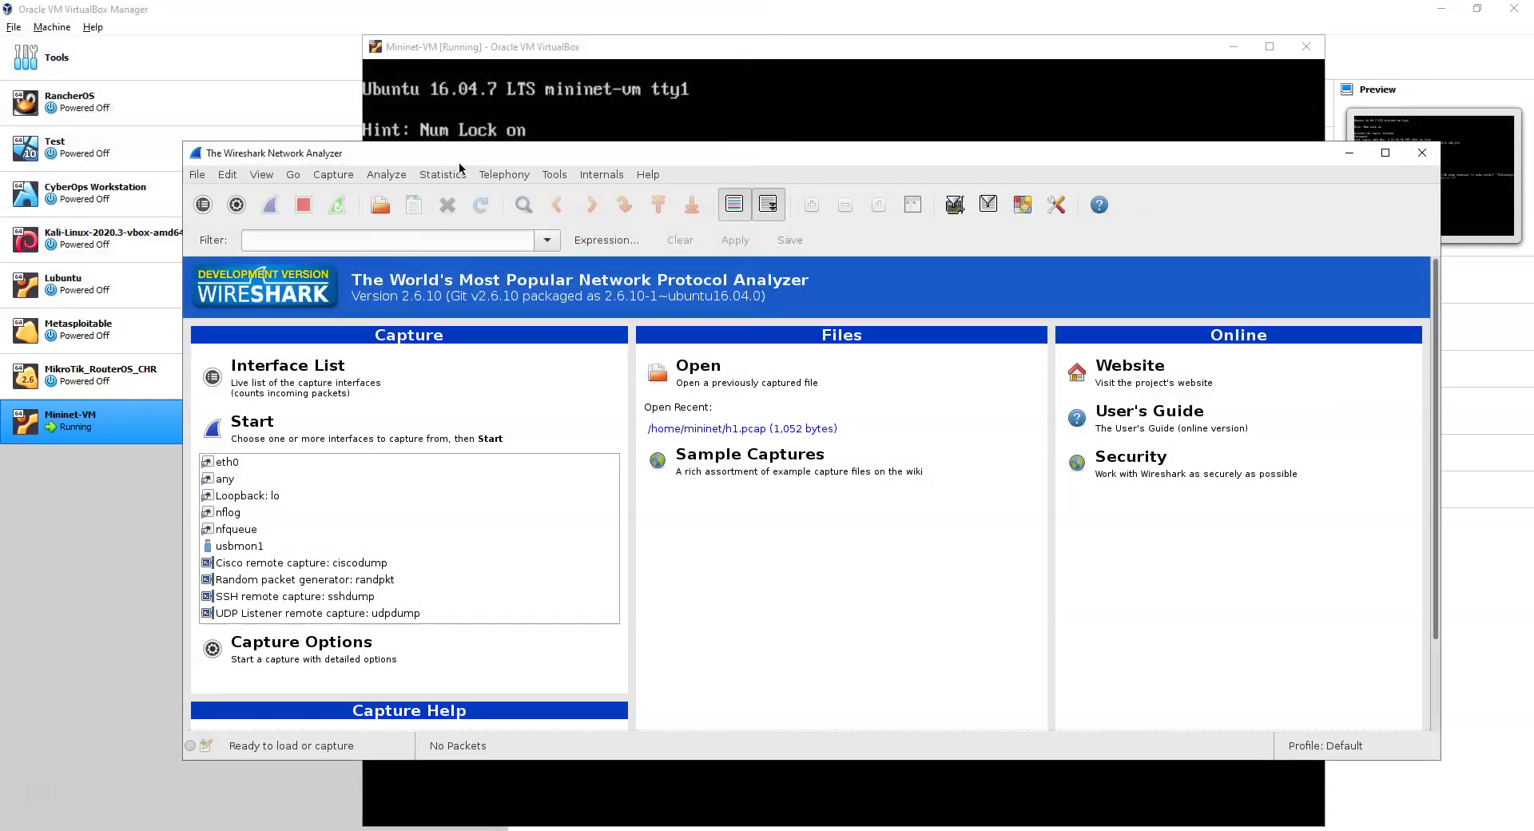
left_click_drag(462, 154, 360, 94)
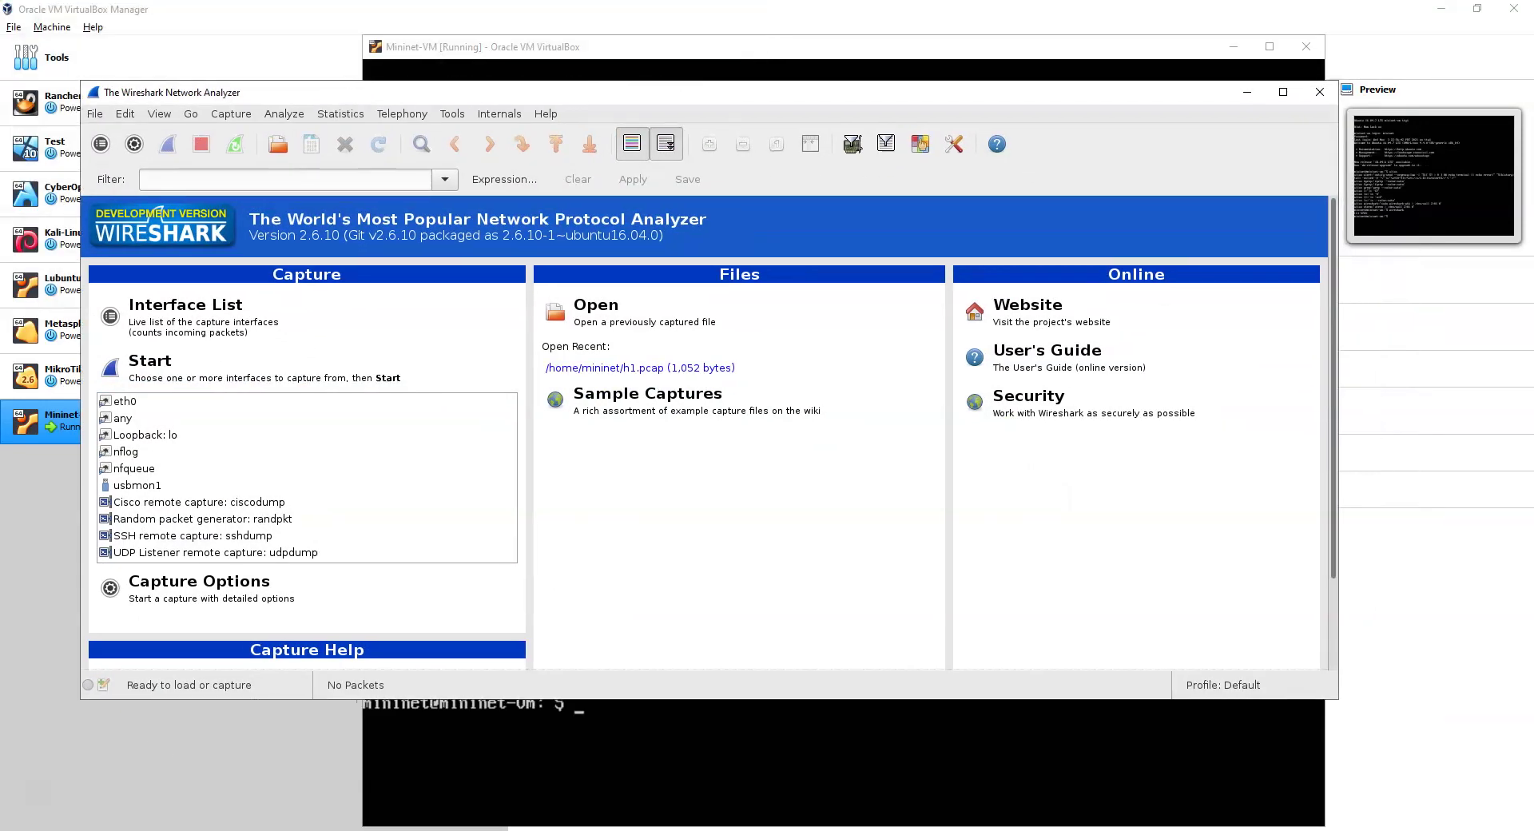
Inspect the eth0 interface settings and its 10.0.2.15 address entry
left_click(187, 404)
double_click(187, 404)
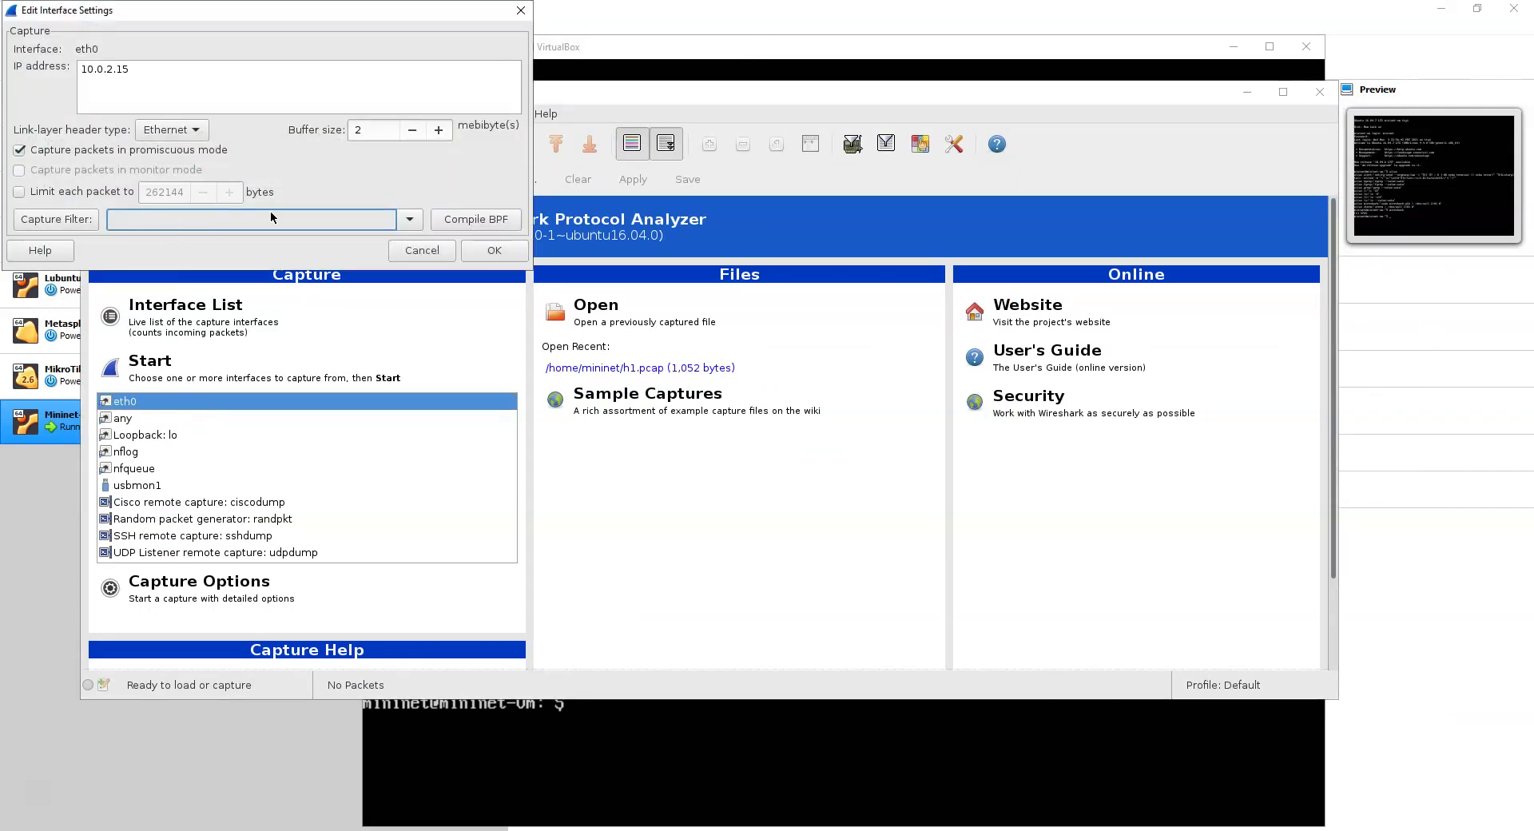
left_click(102, 70)
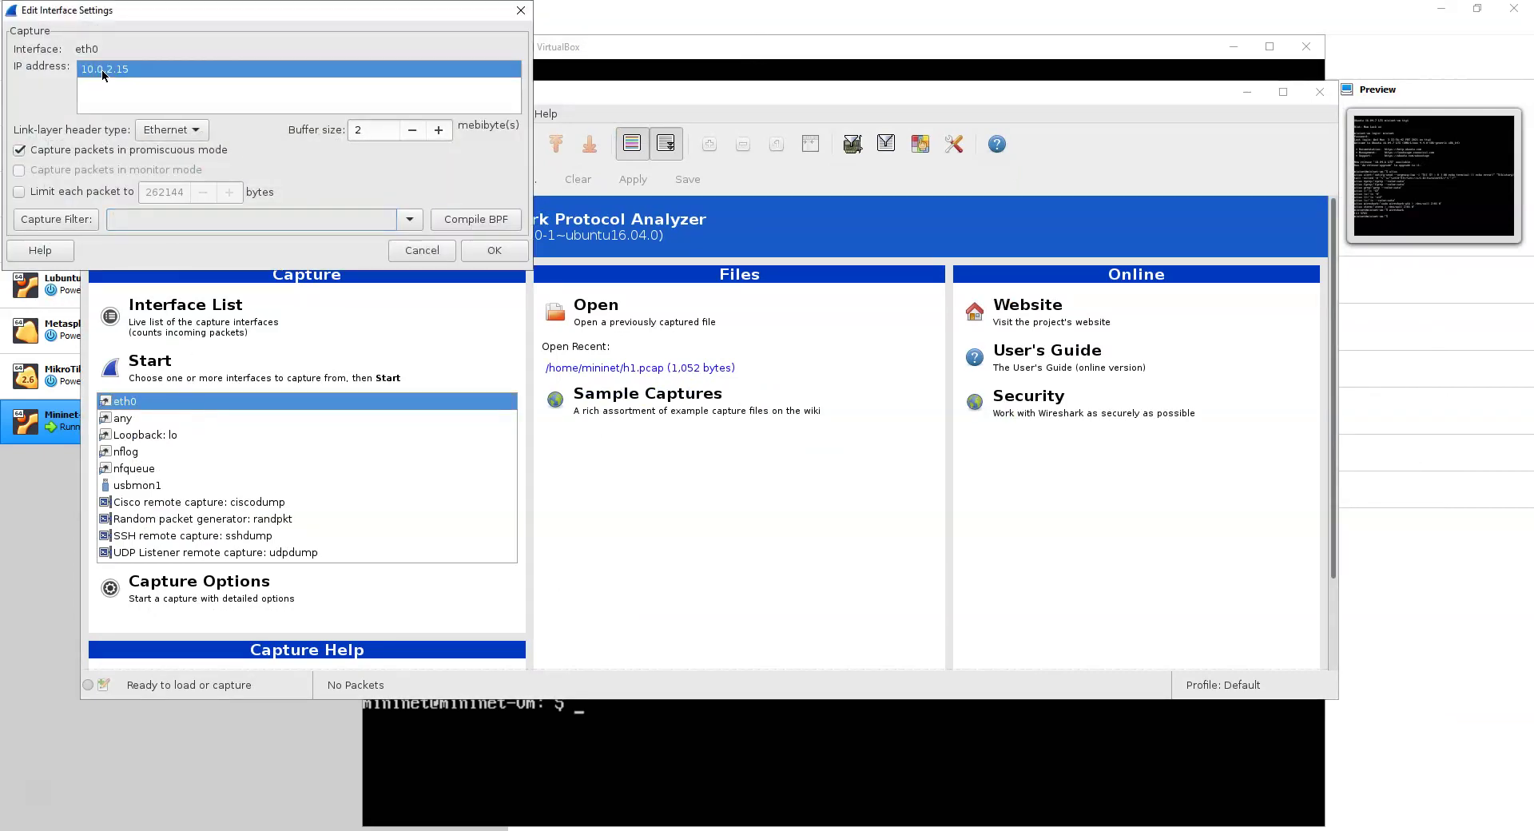
left_click(481, 245)
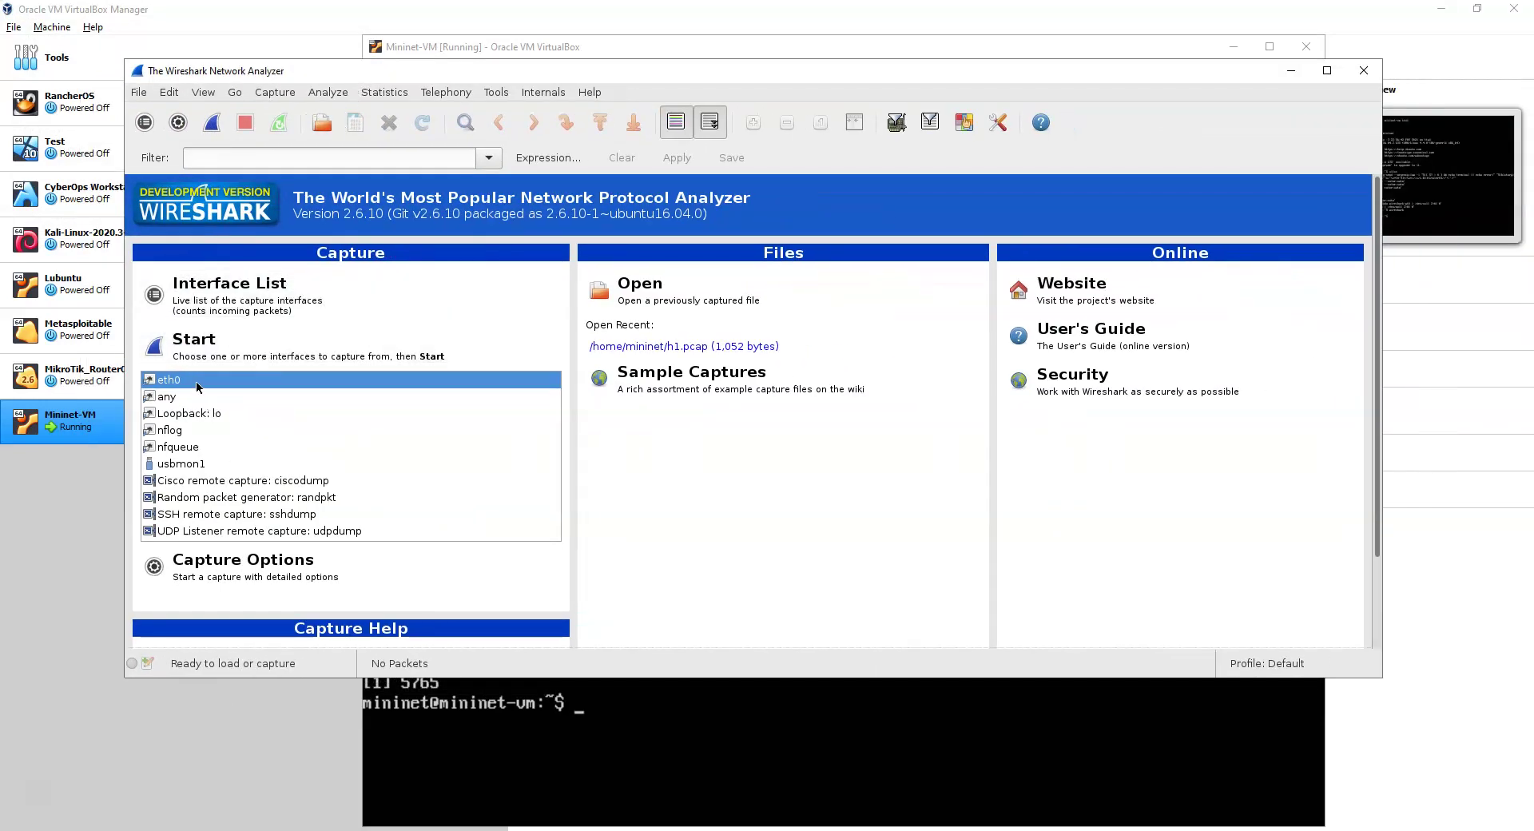
double_click(195, 380)
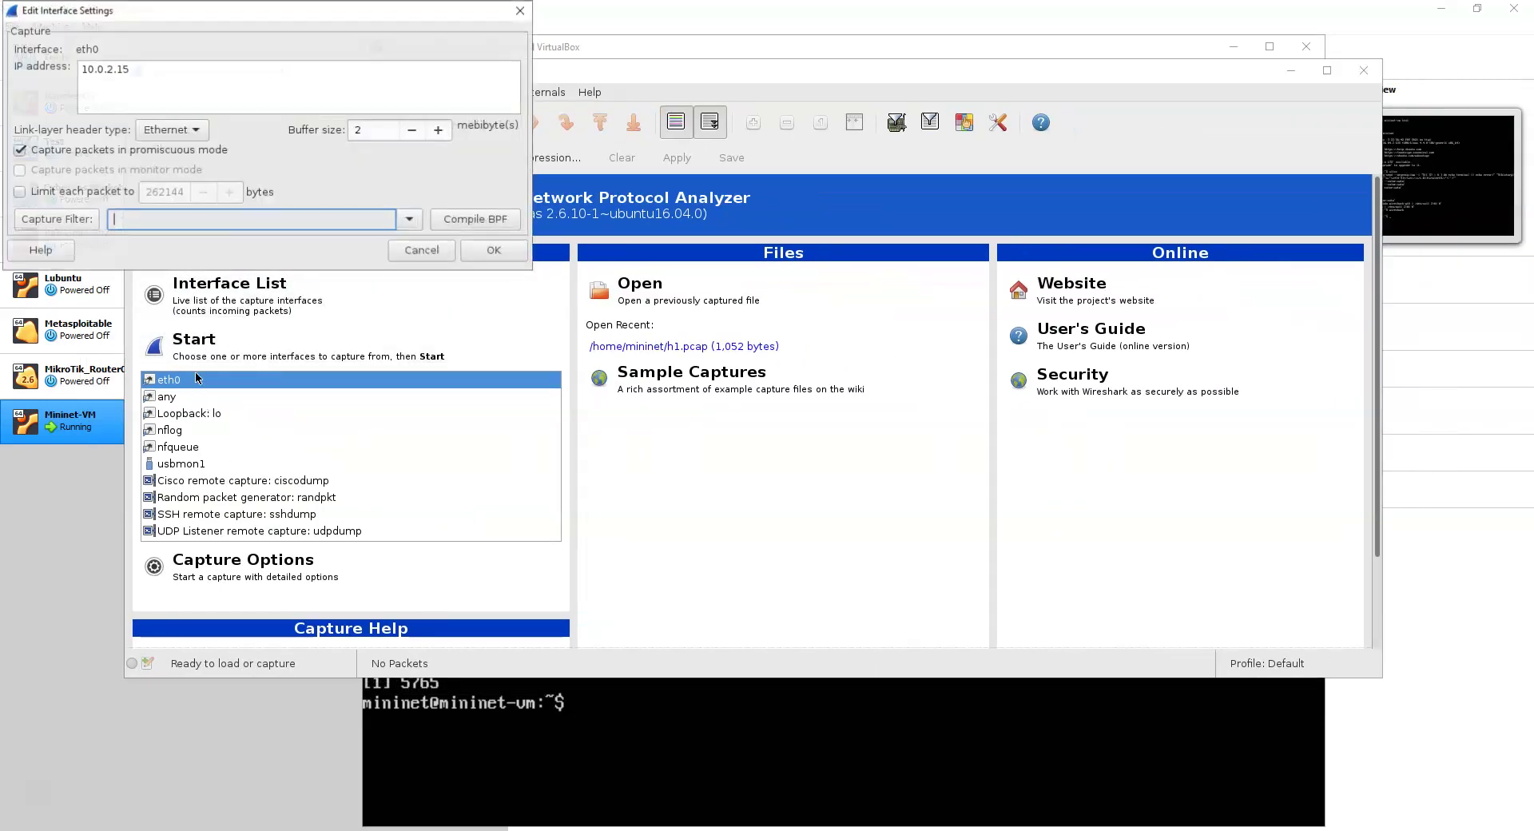
left_click(102, 70)
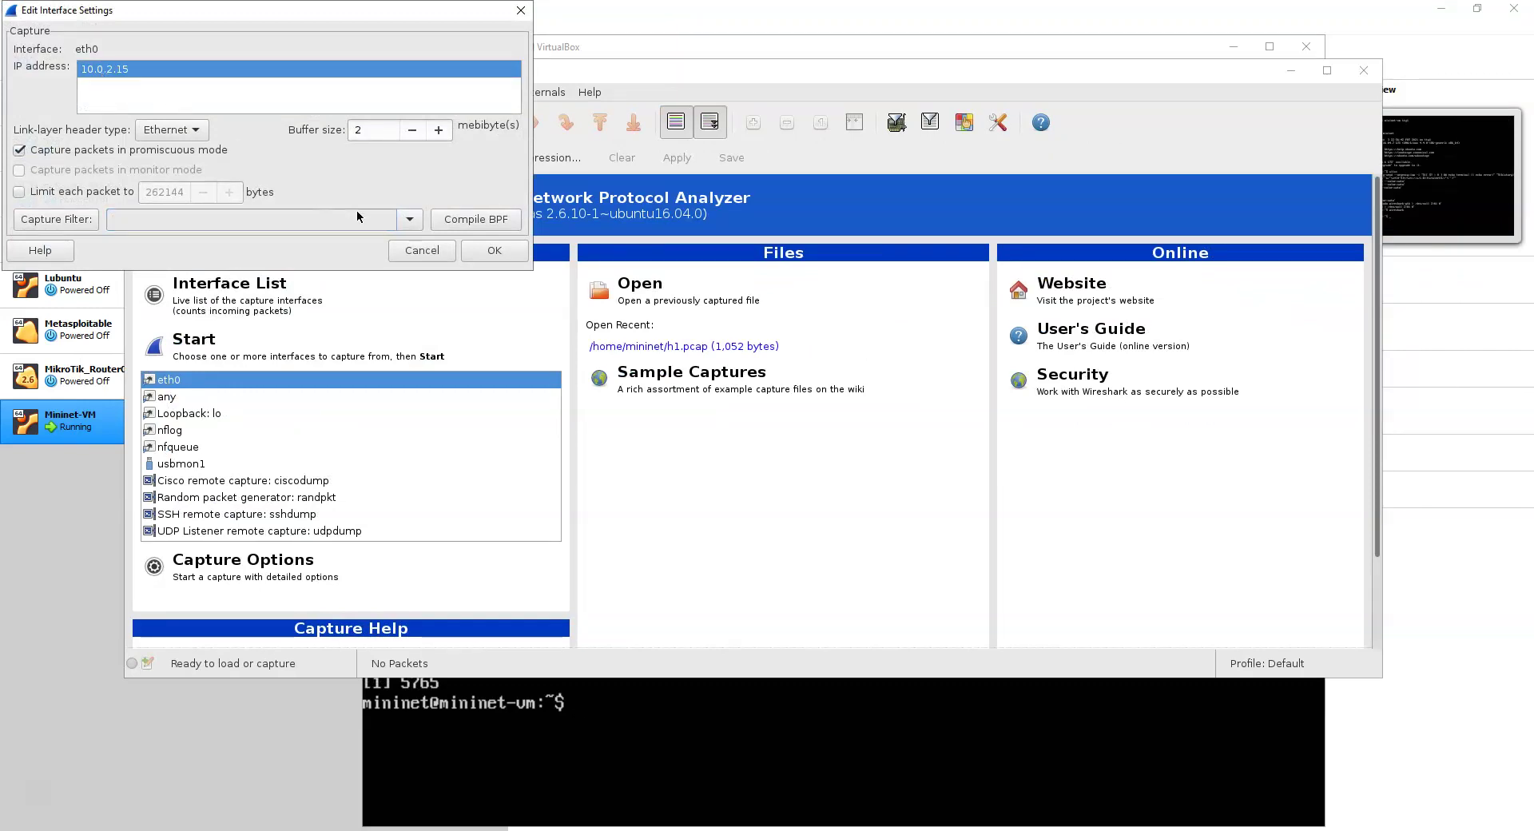
left_click(493, 249)
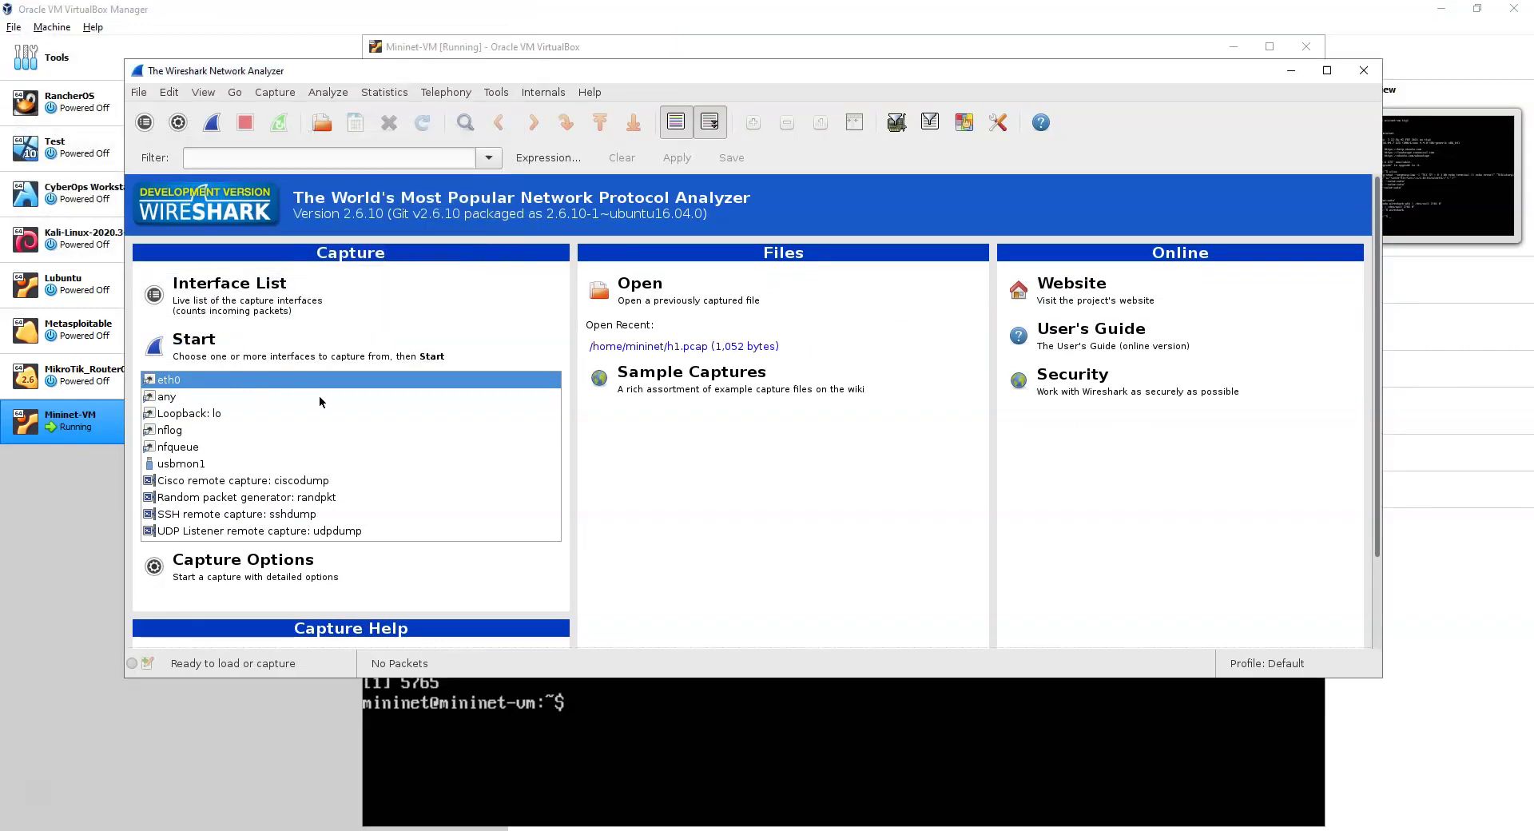
Capture briefly on eth0, stop, then start a fresh capture without saving the old packets
left_click(259, 365)
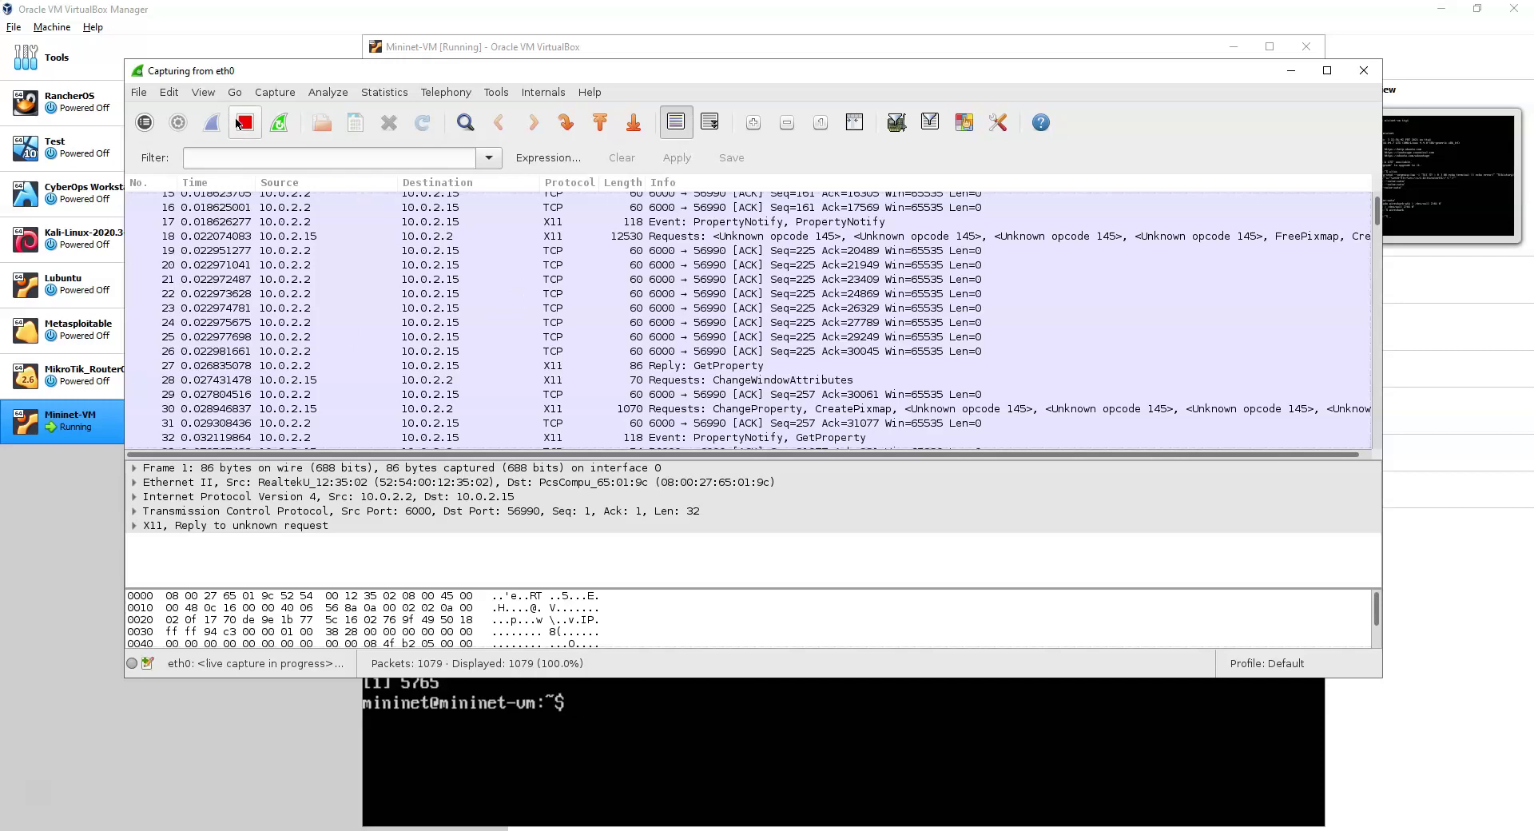
left_click(244, 126)
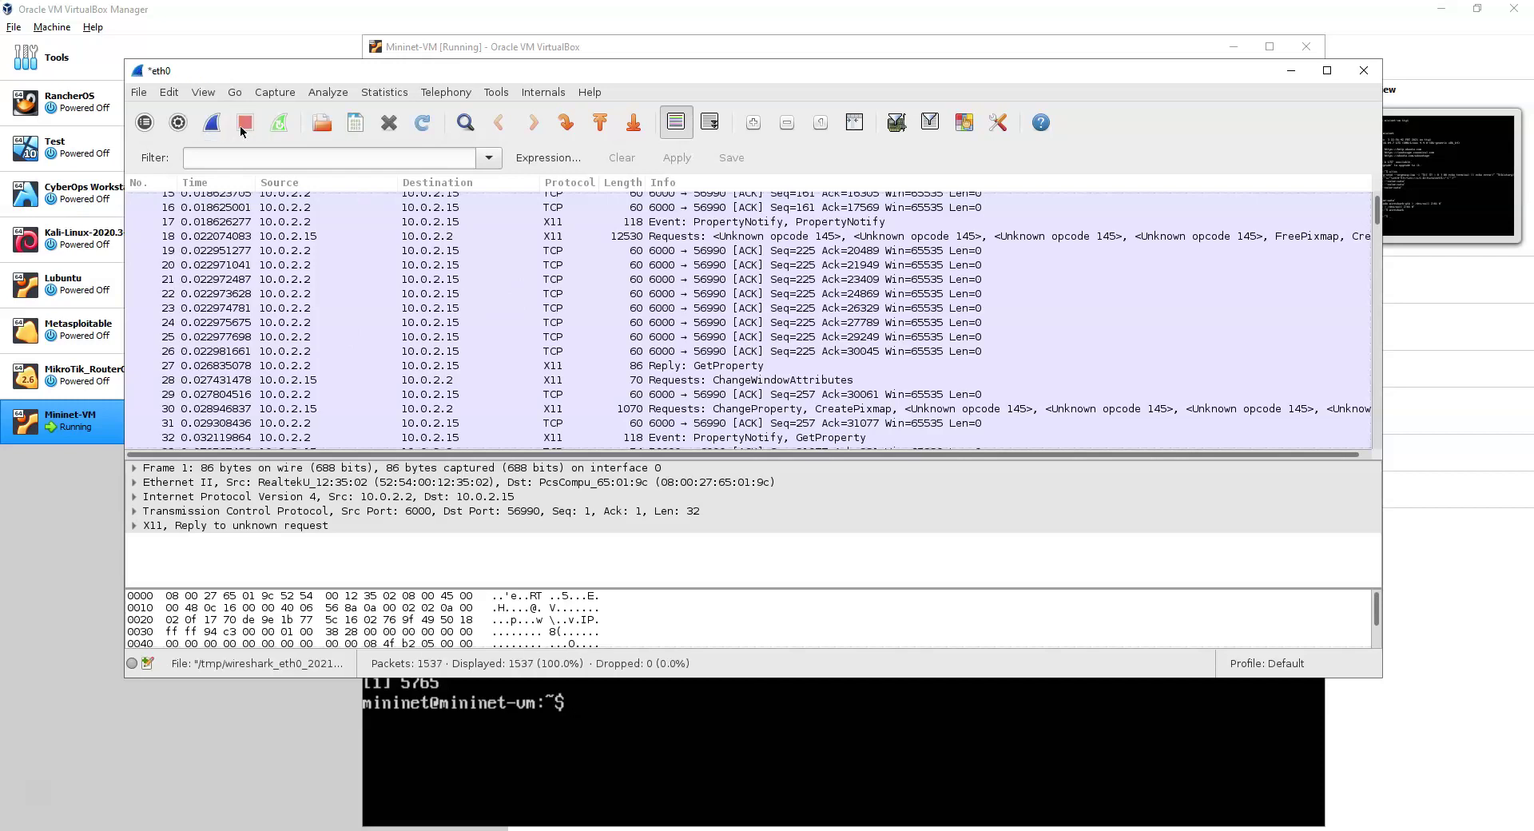
scroll(715, 381, "down", 2)
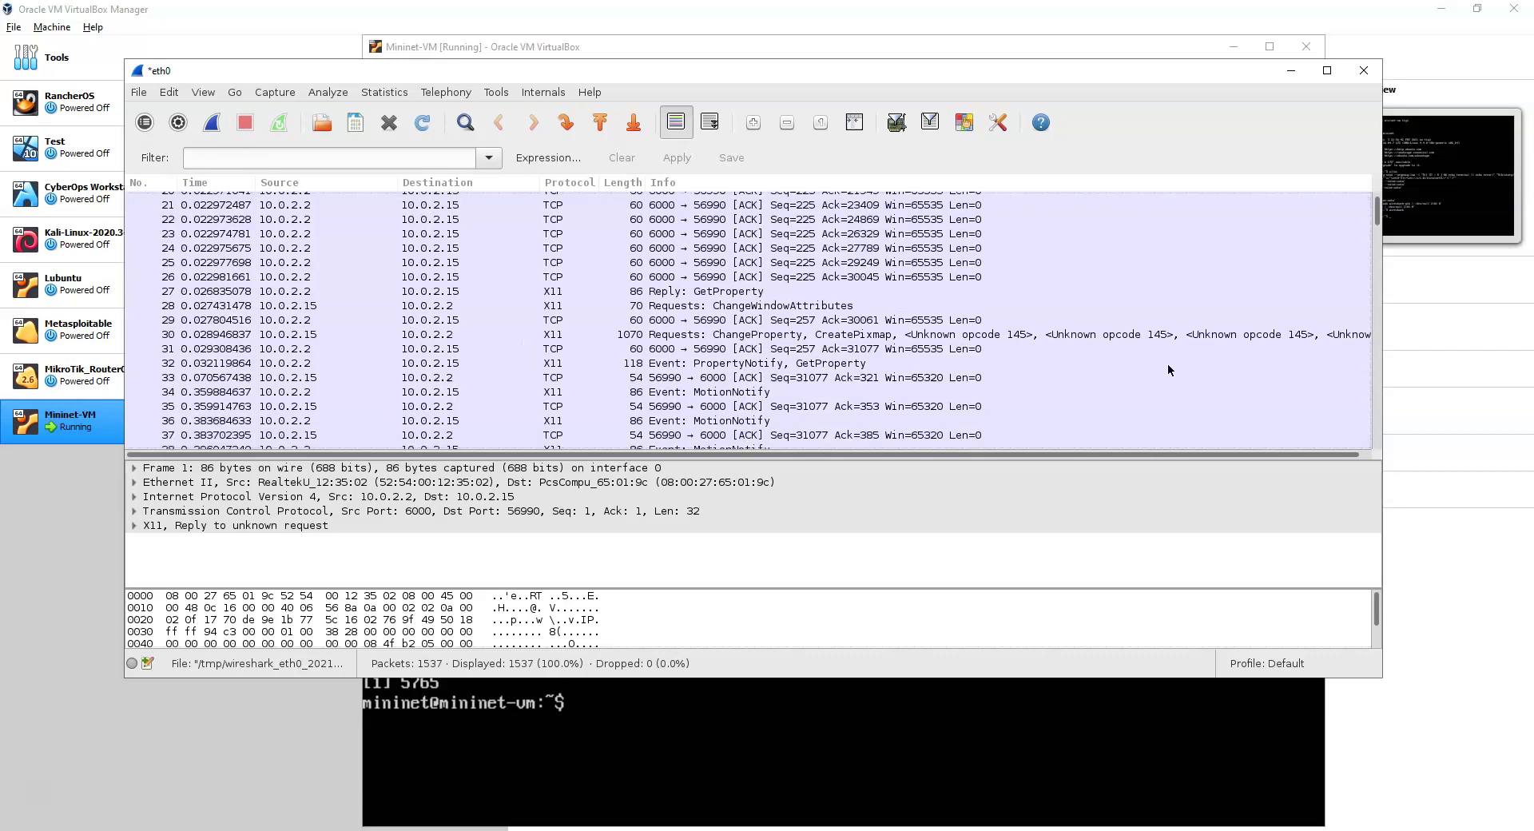
left_click(212, 123)
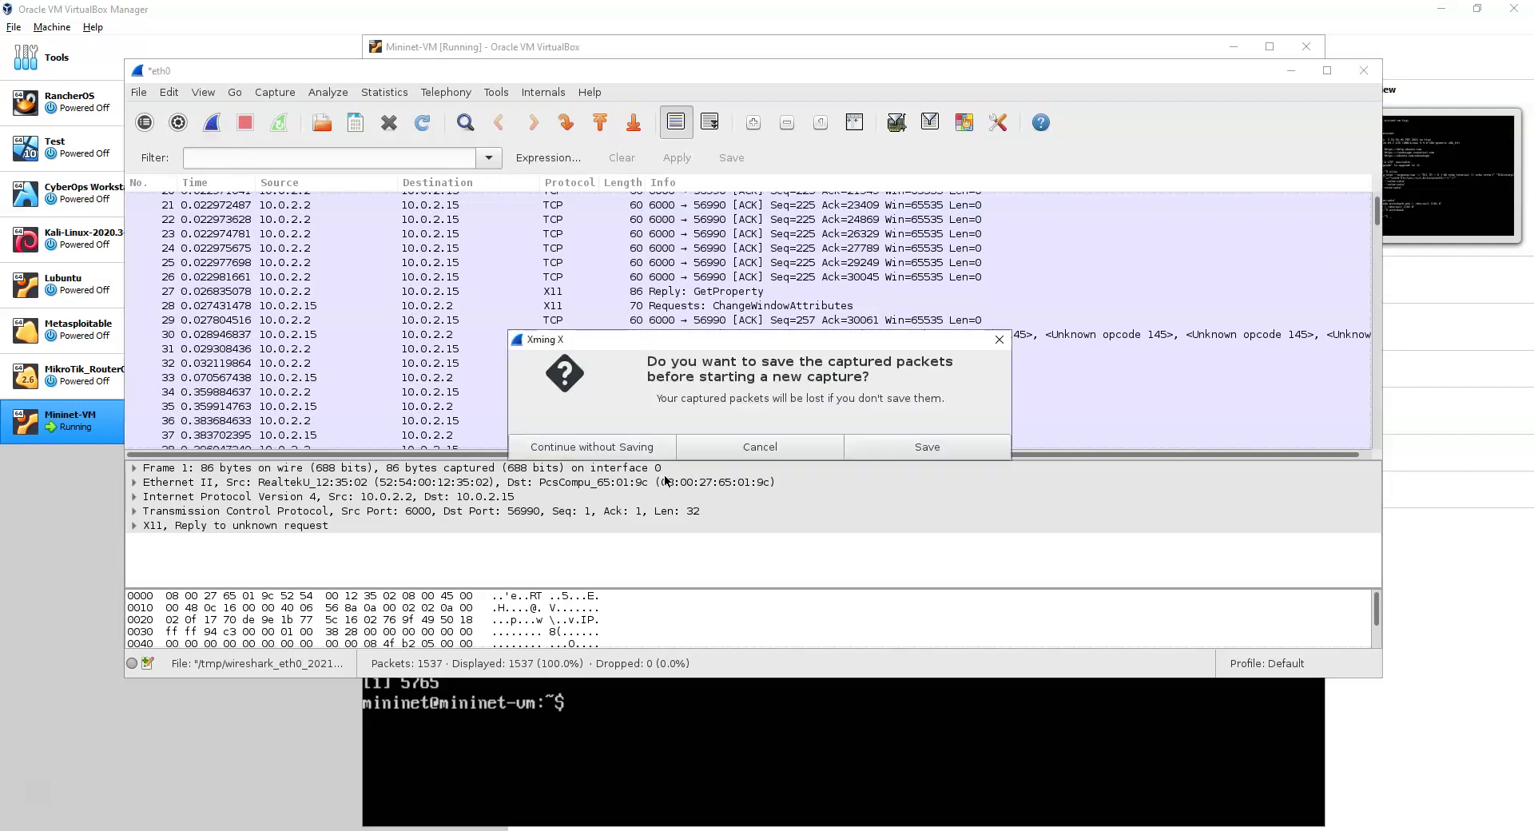
left_click(615, 449)
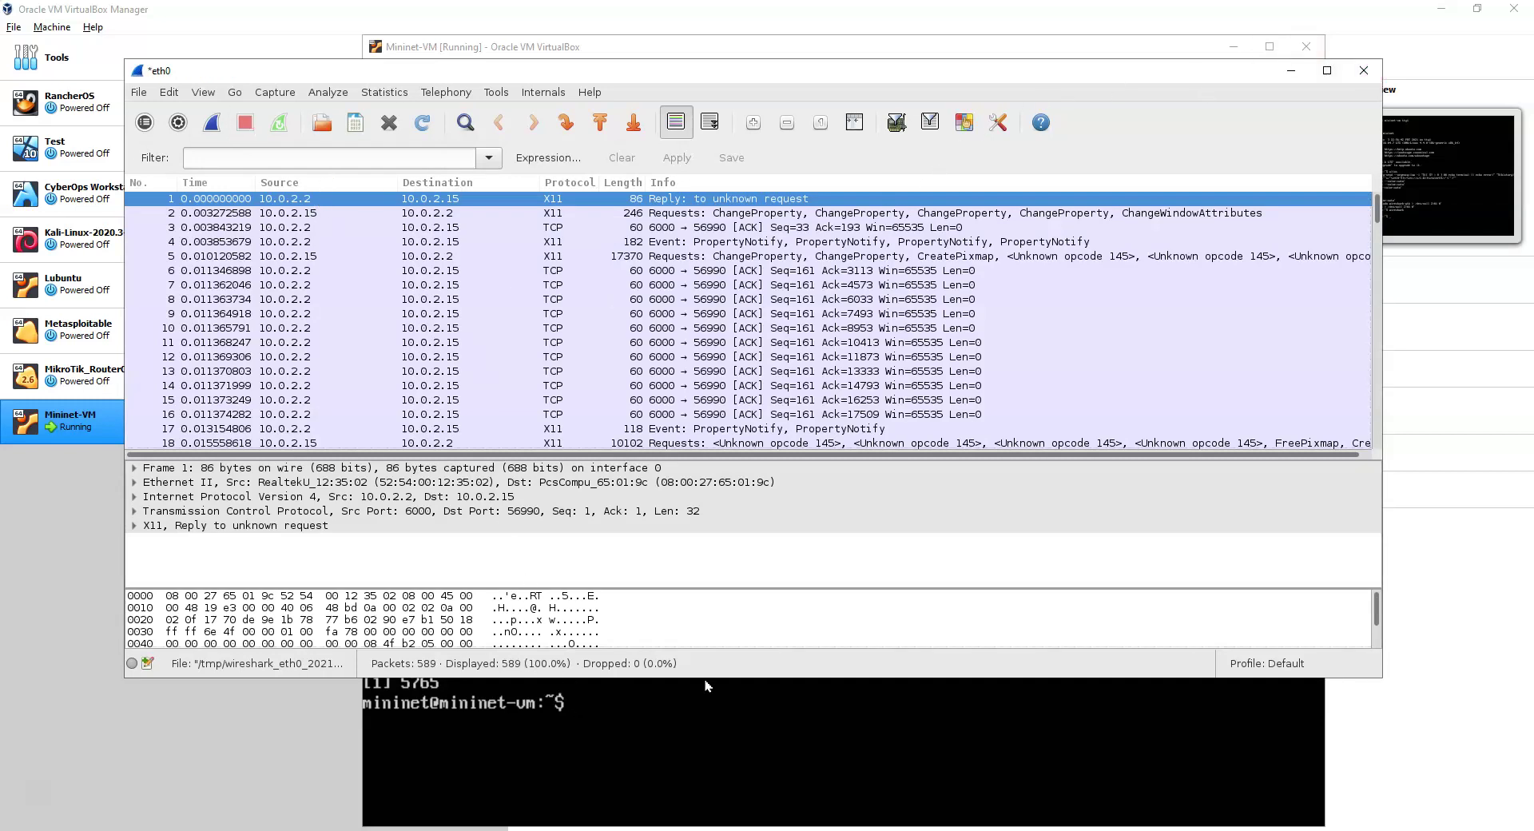
Ask Wireshark to quit, then switch to the VM console and decline the Tab completion listing
left_click(1364, 70)
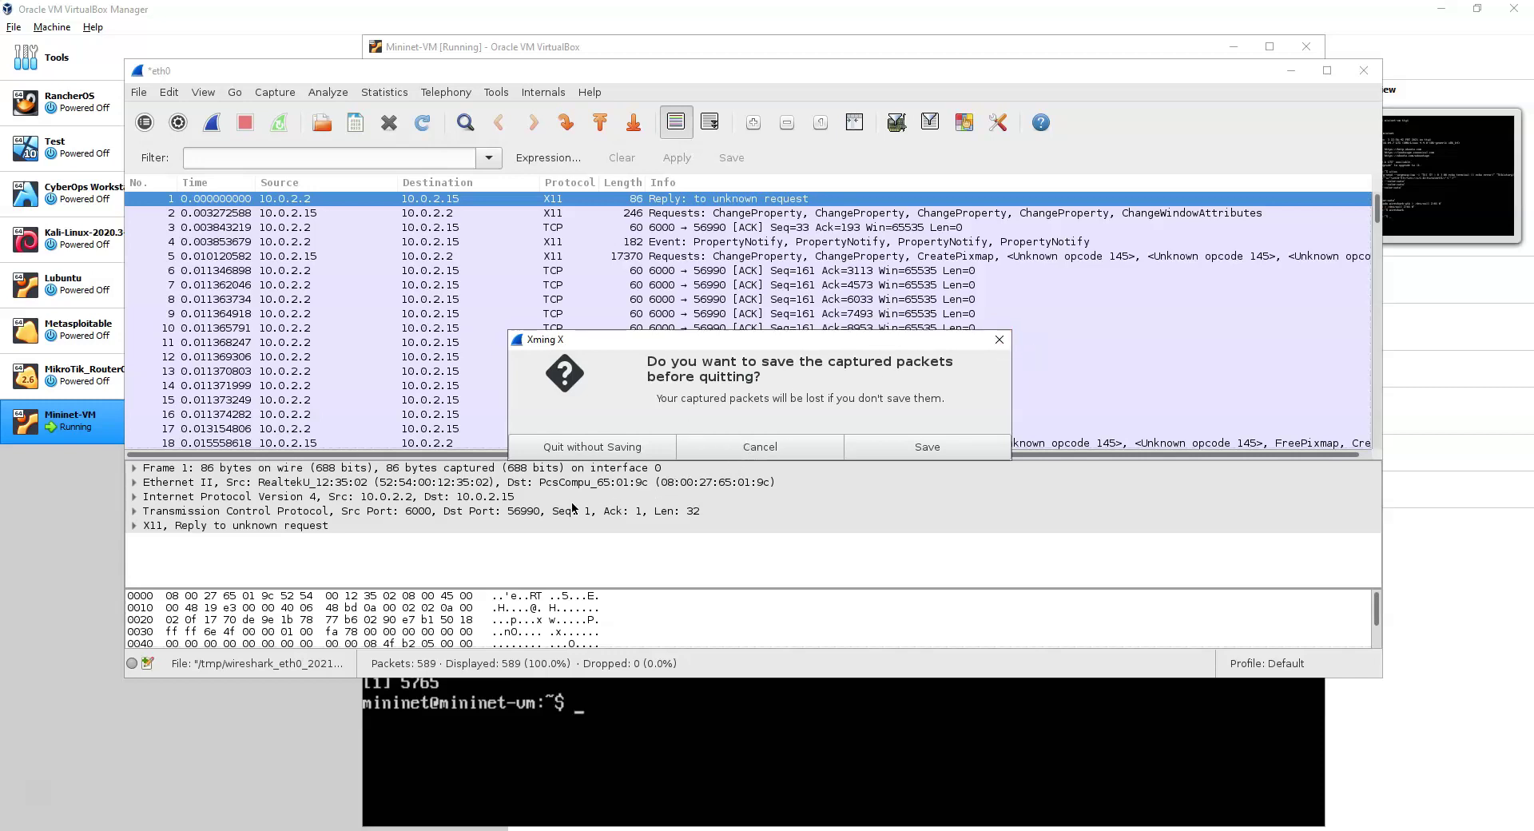
key("alt+Tab")
left_click(586, 449)
key("Tab")
key("Tab")
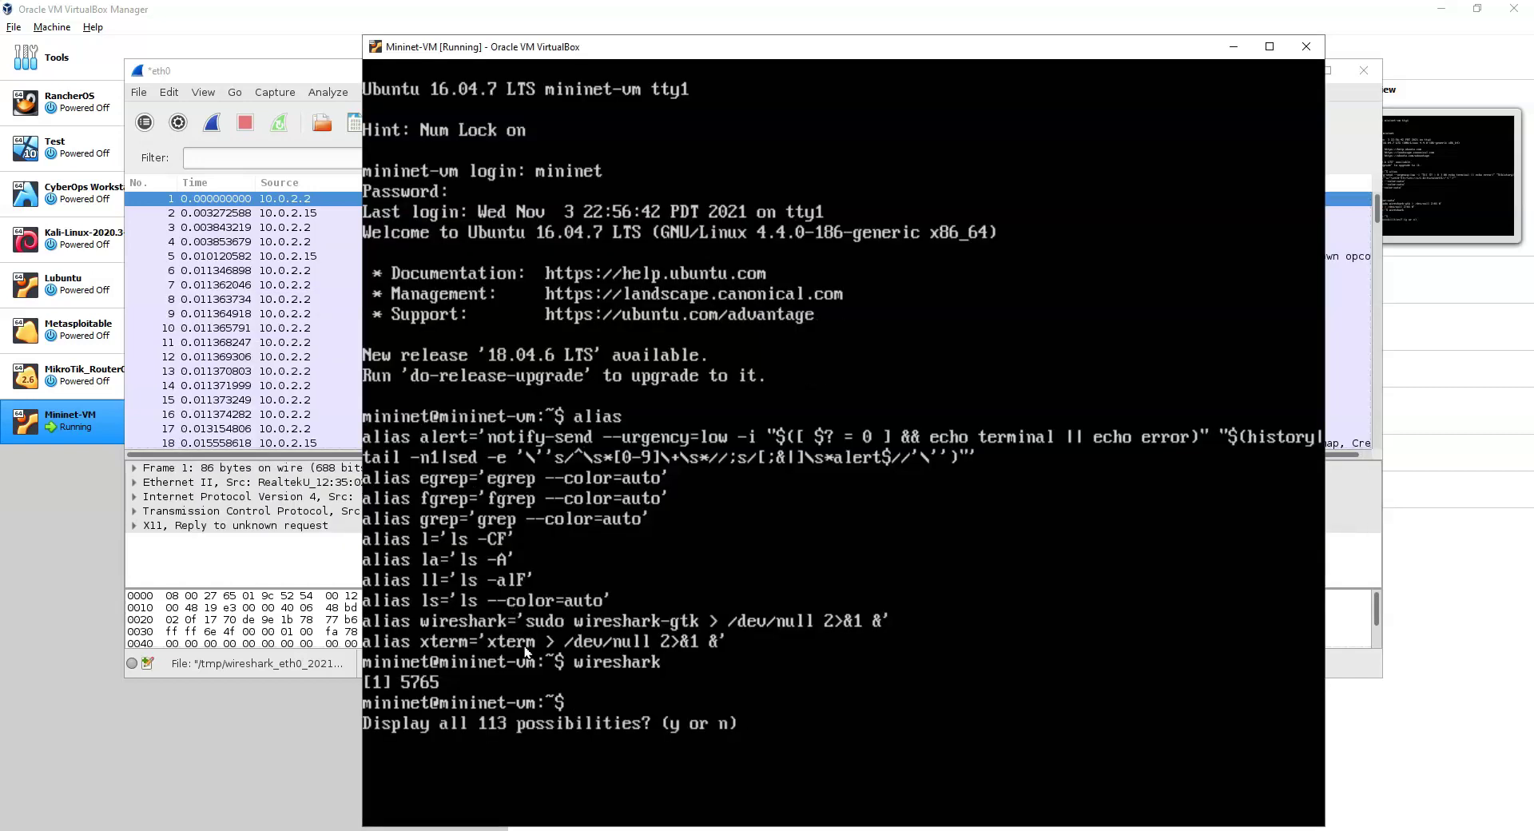
key("n")
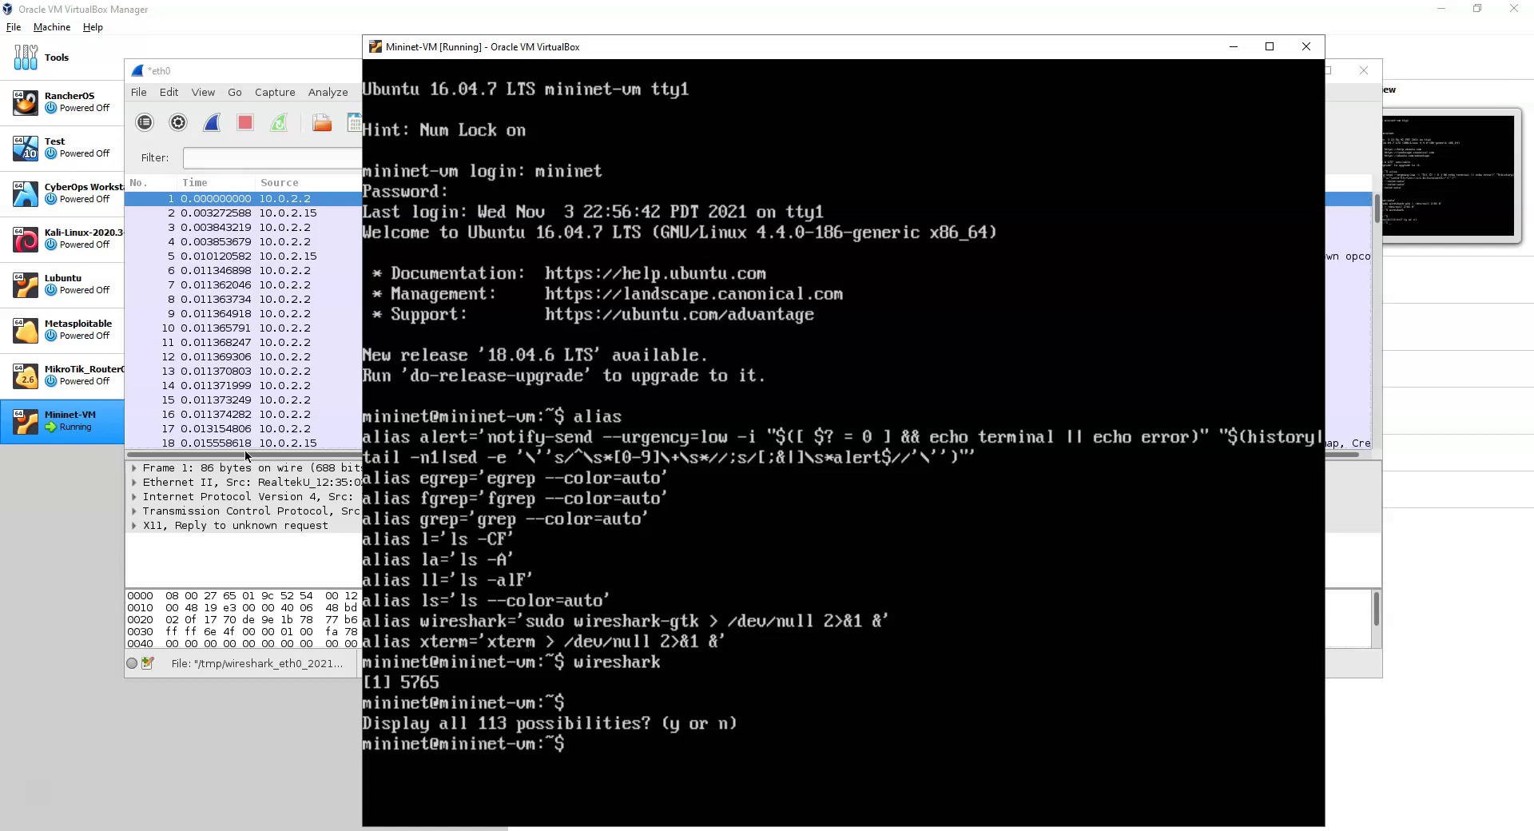
Bring back Wireshark's save-before-quitting prompt, reposition it, then return to the VM console
left_click(268, 454)
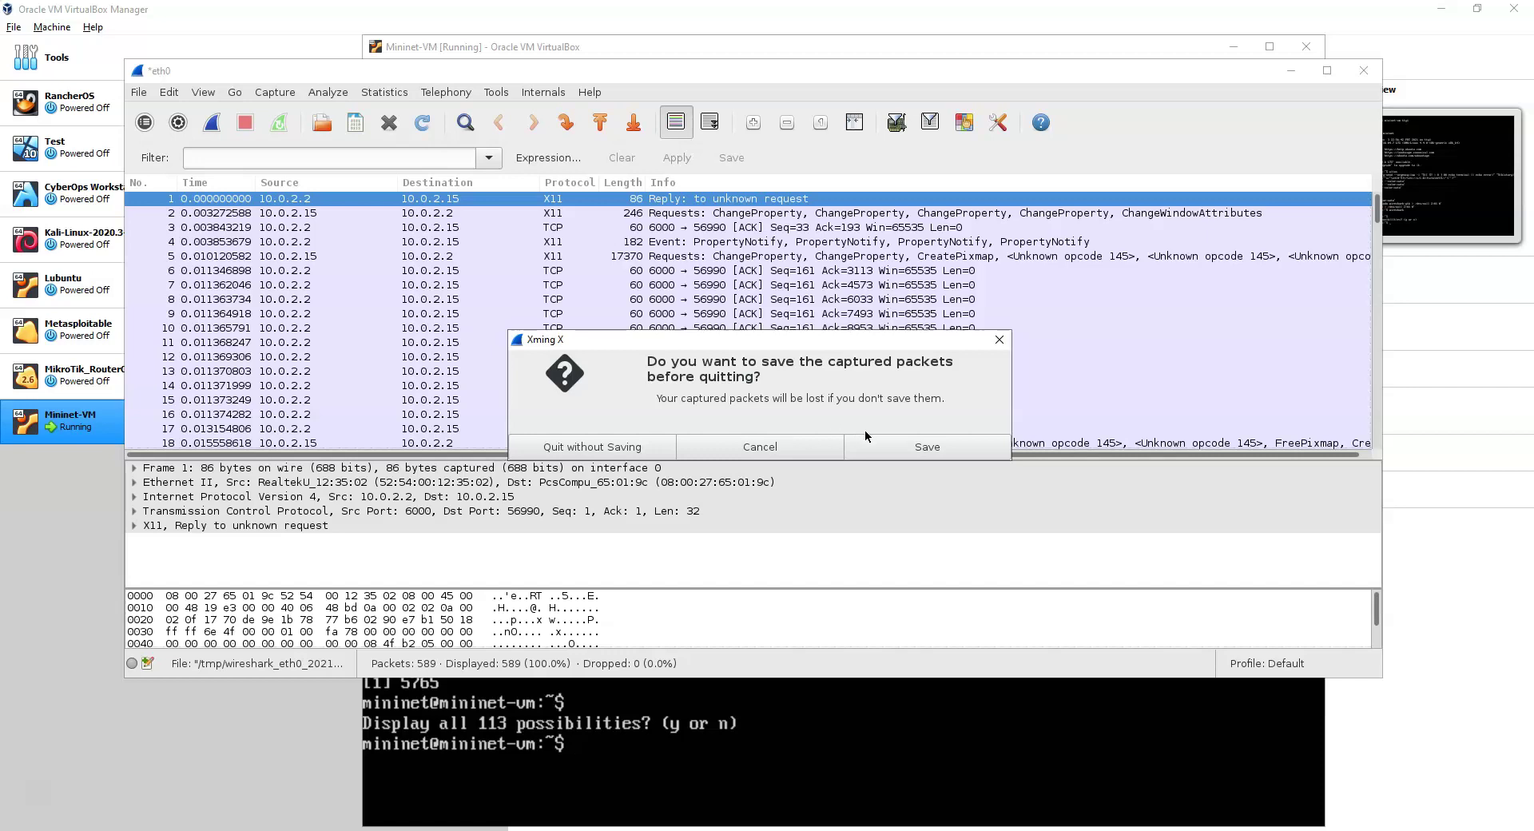
left_click(230, 127)
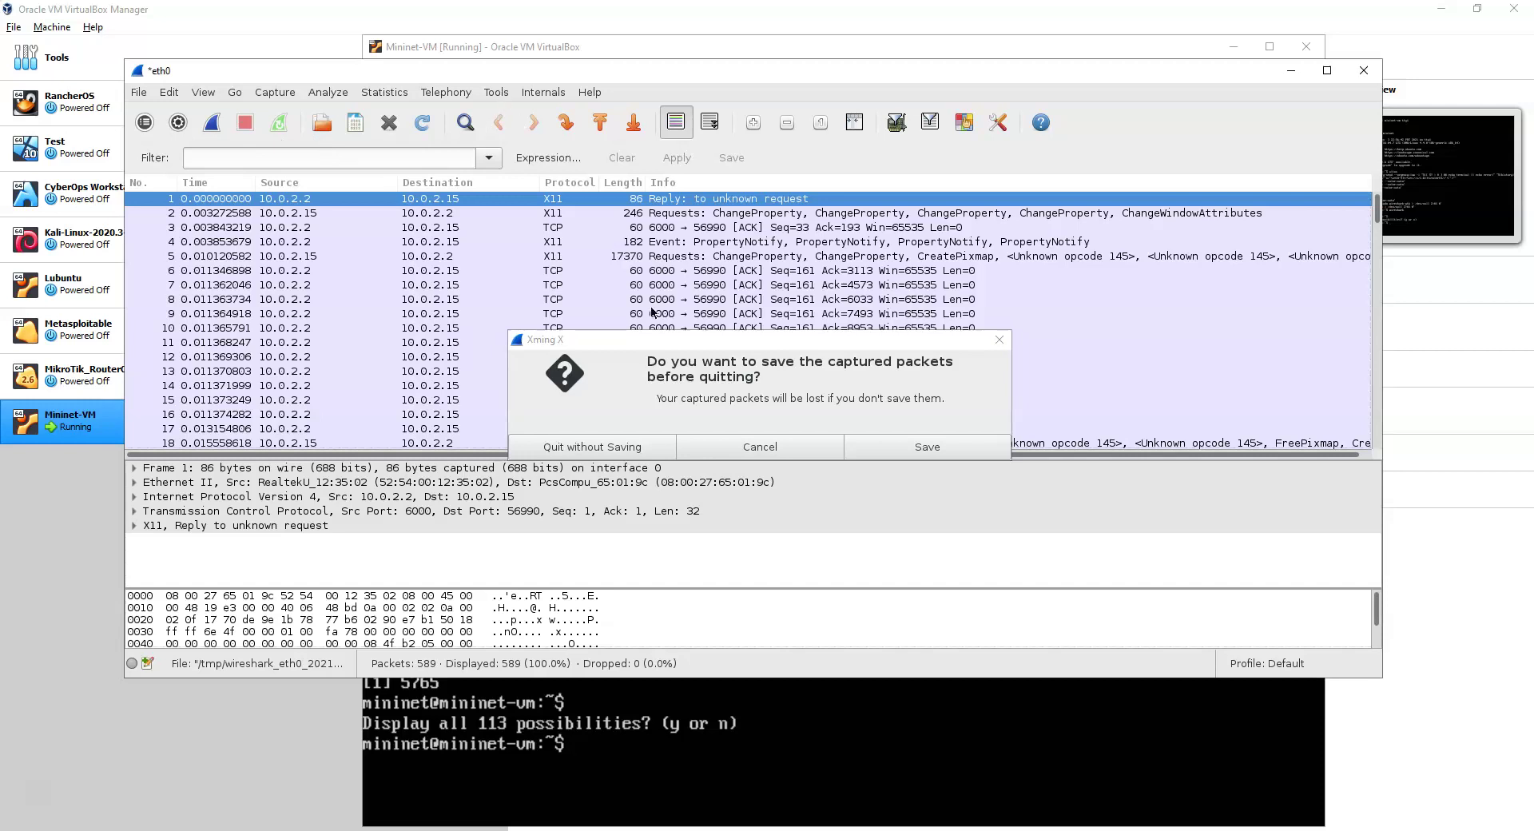
mouse_move(658, 347)
left_mouse_down()
mouse_move(438, 516)
mouse_move(487, 528)
left_mouse_up()
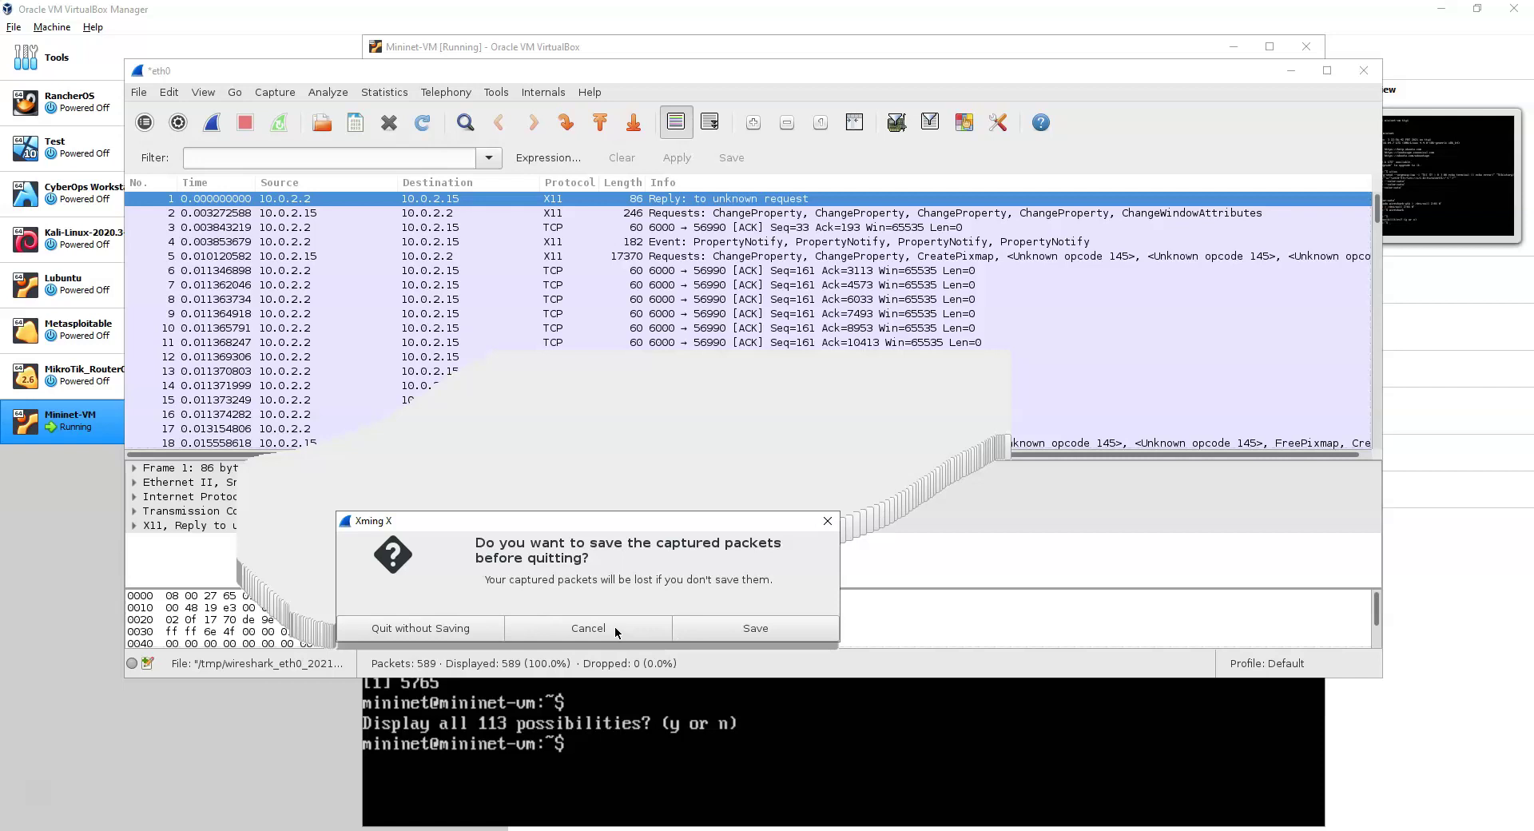
left_click_drag(636, 521, 868, 501)
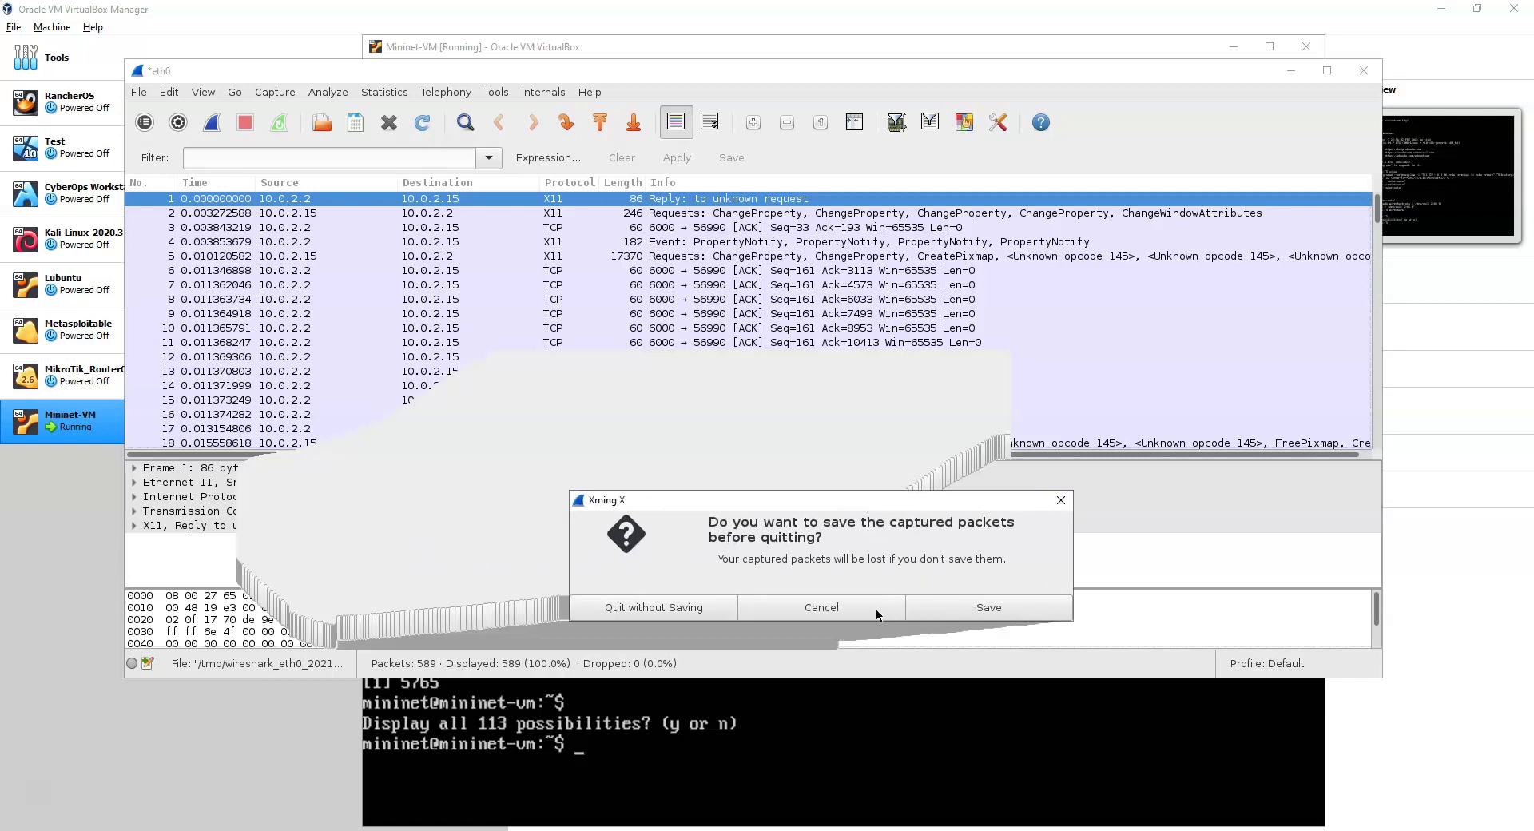
left_click(615, 579)
left_click_drag(680, 501, 590, 470)
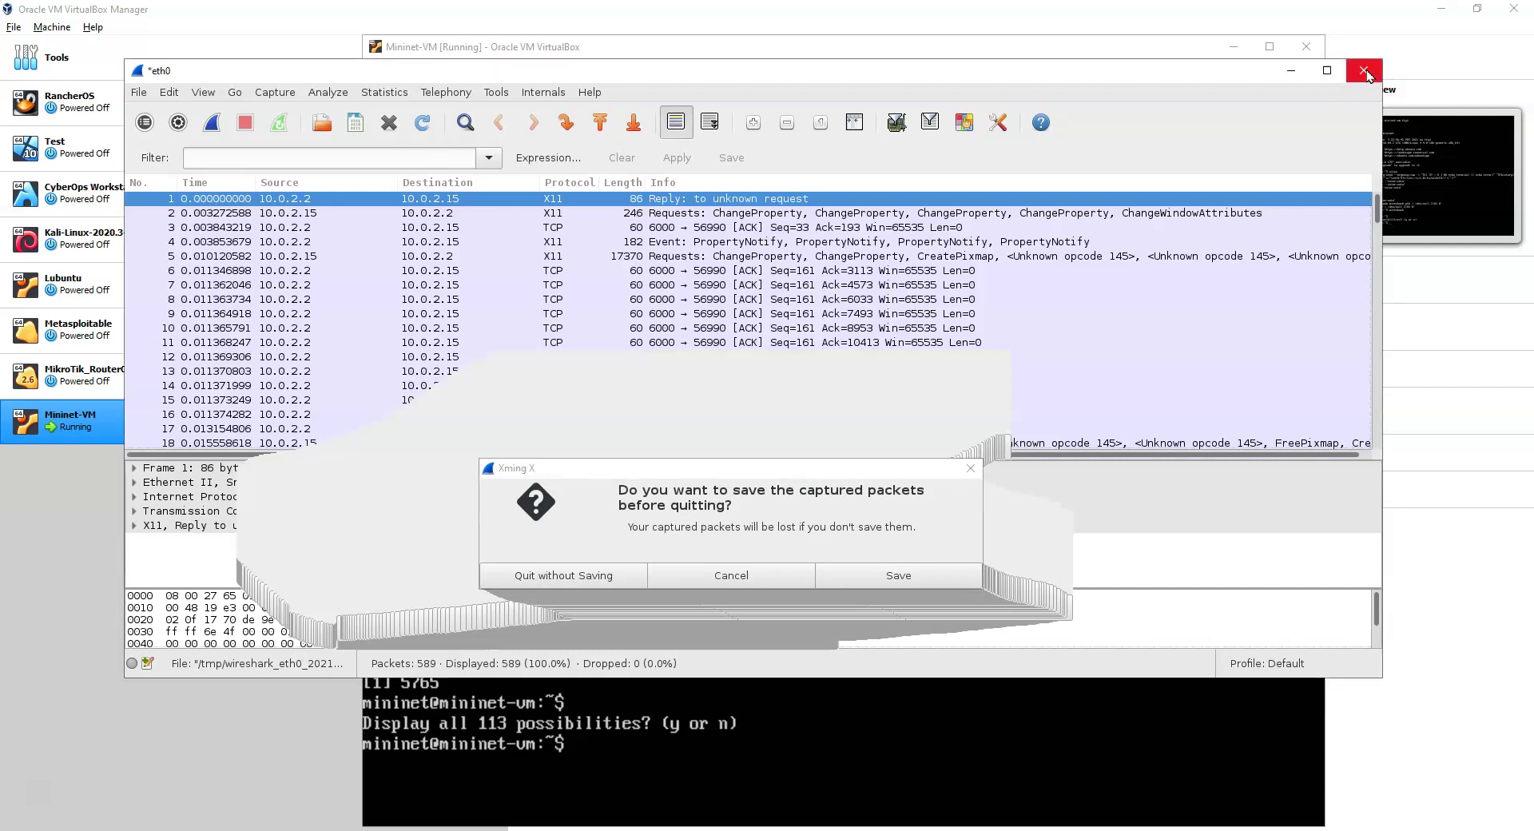
left_click(776, 736)
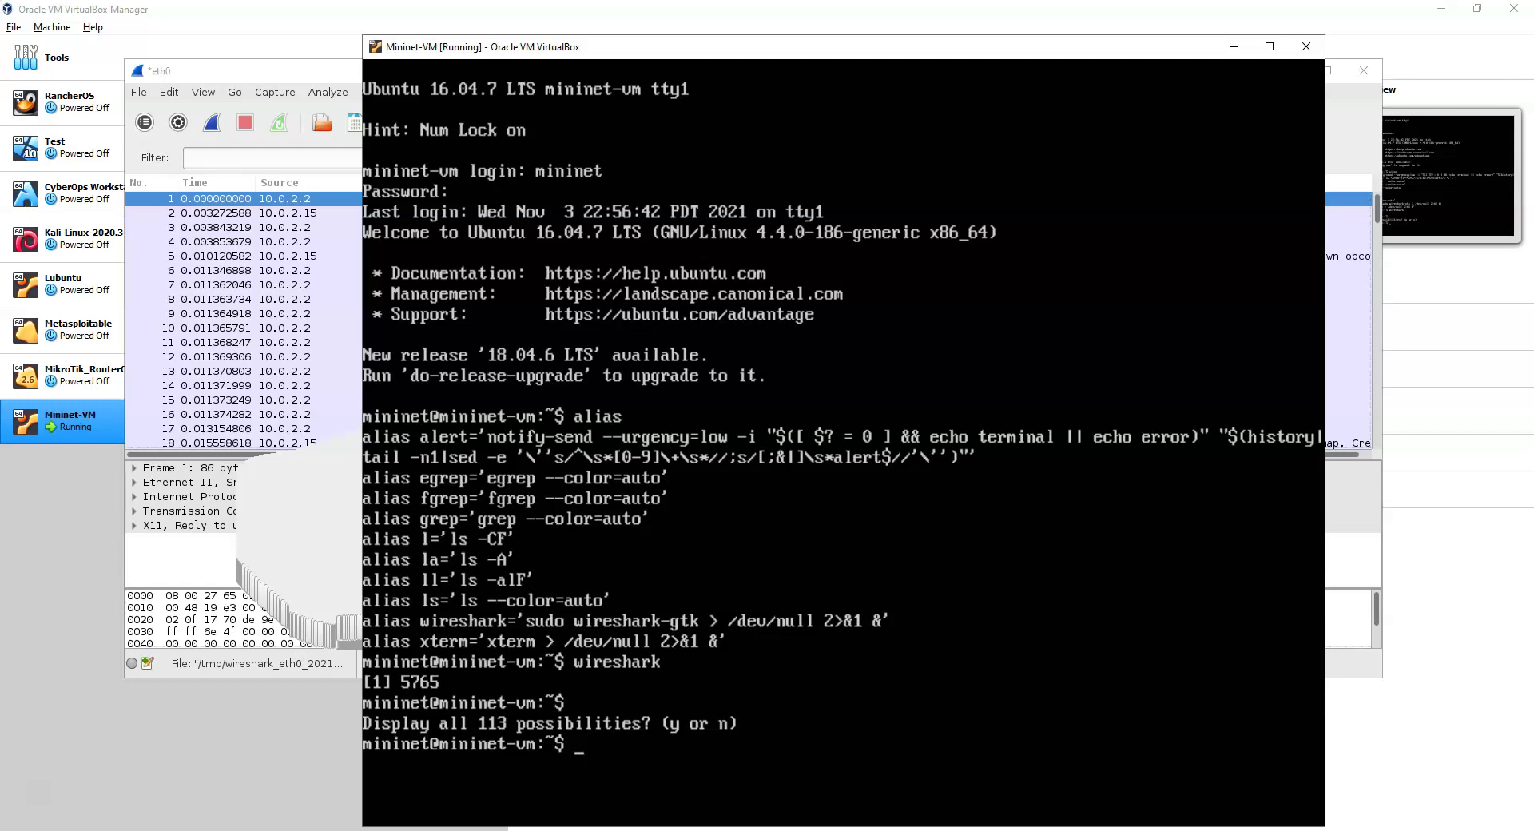
List processes with ps and ps -a to find wireshark-gtk's PID 5766
type("ps")
key("Return")
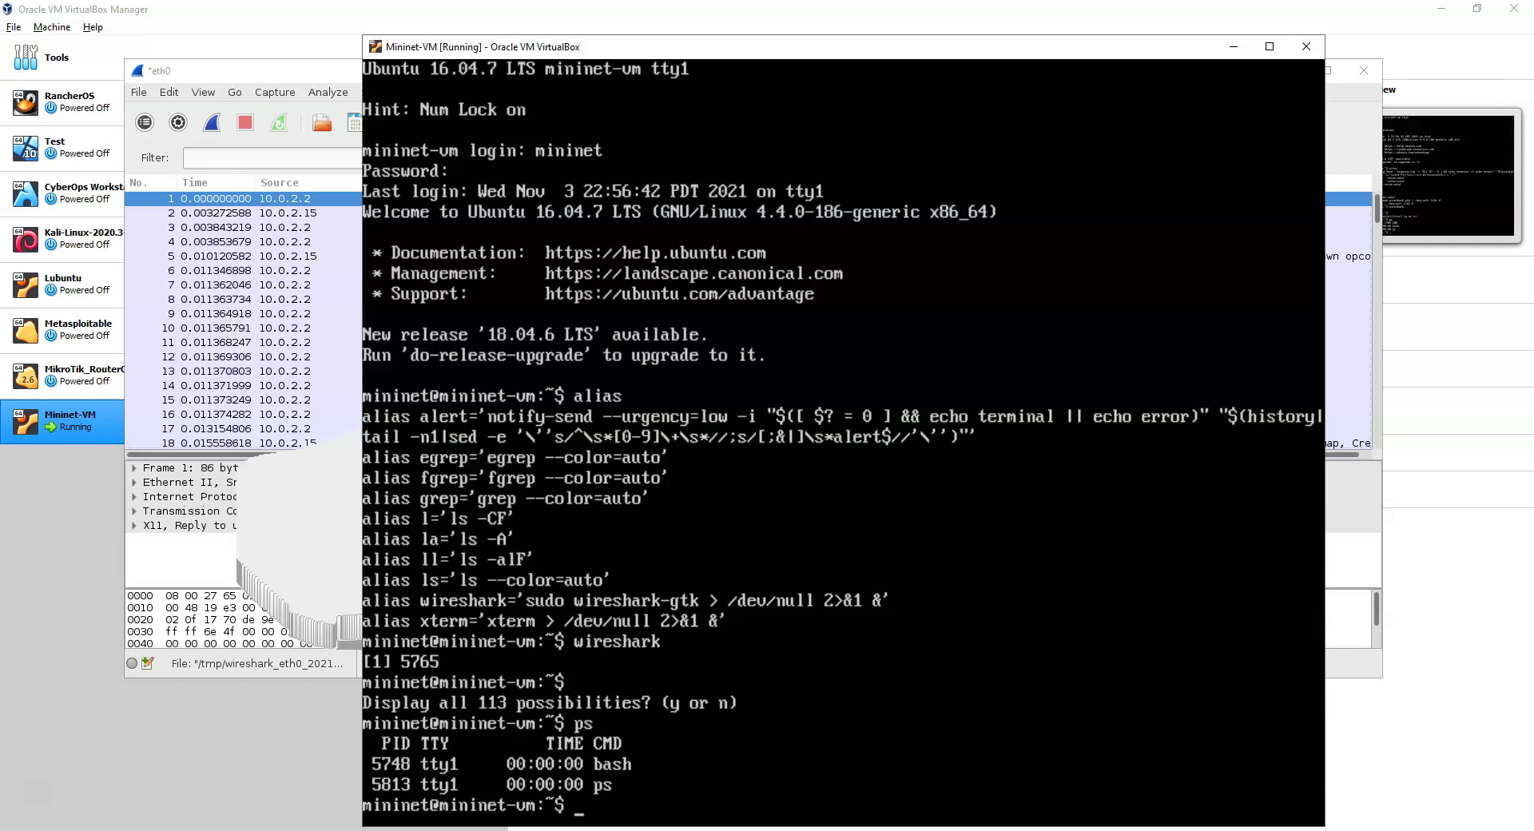
type("ps -a")
key("Return")
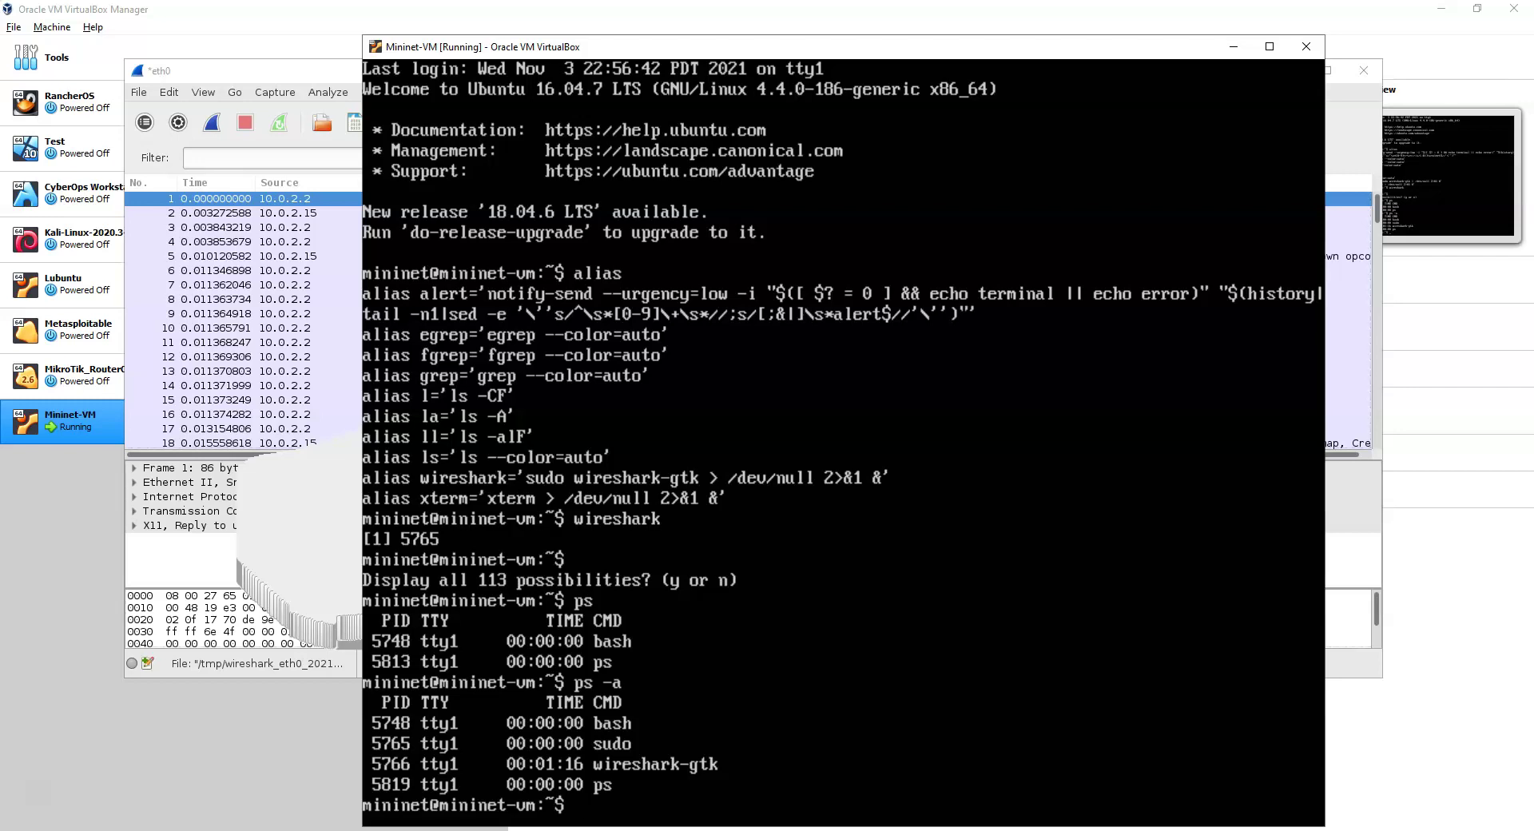
Kill process 5766, retrying with sudo kill 5766 after the plain kill is refused
type("kill 5766")
key("Return")
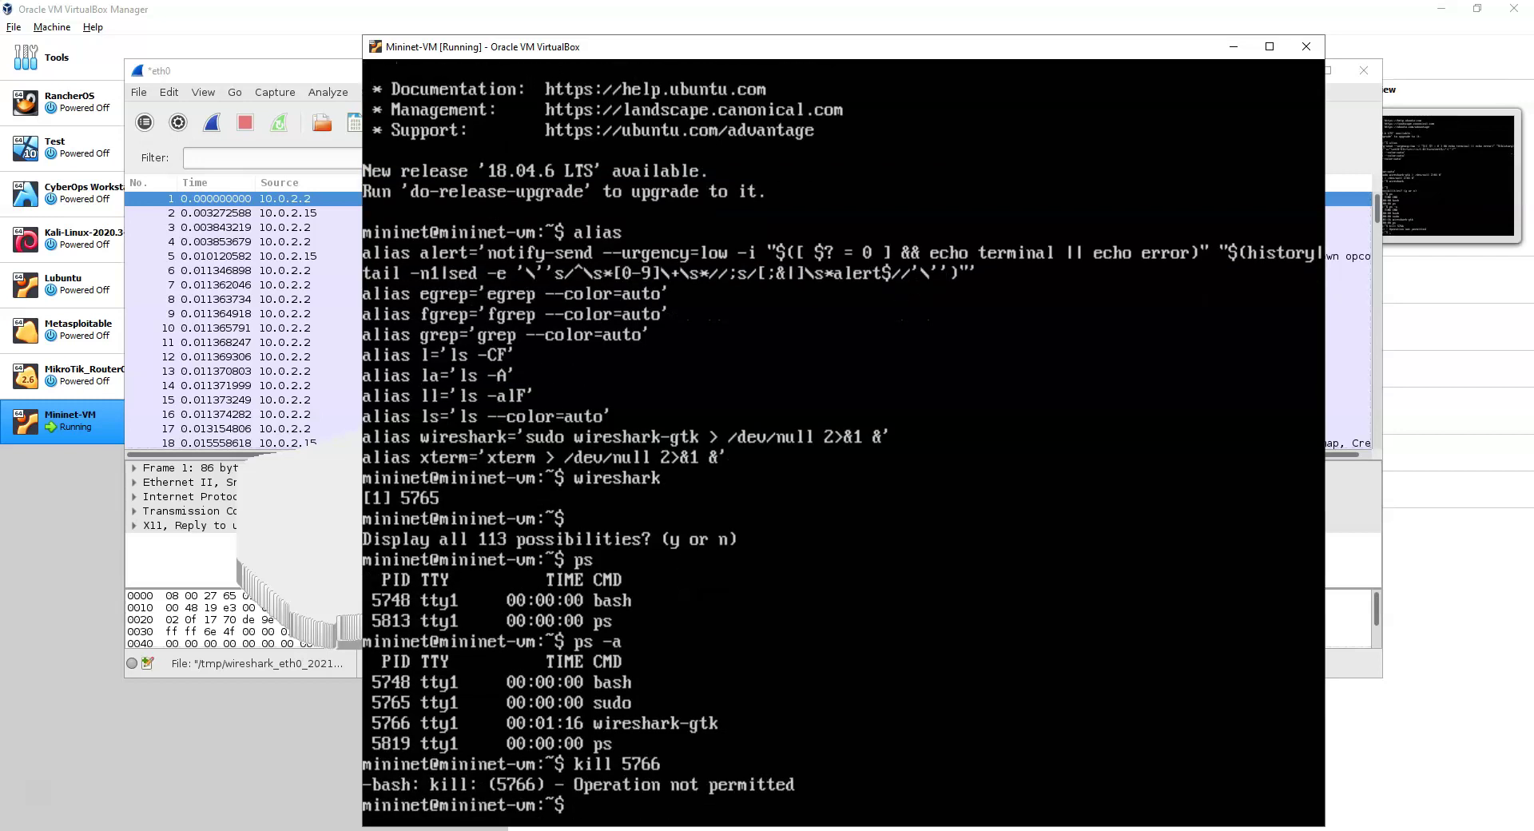
type("sudo kill 5766")
key("Return")
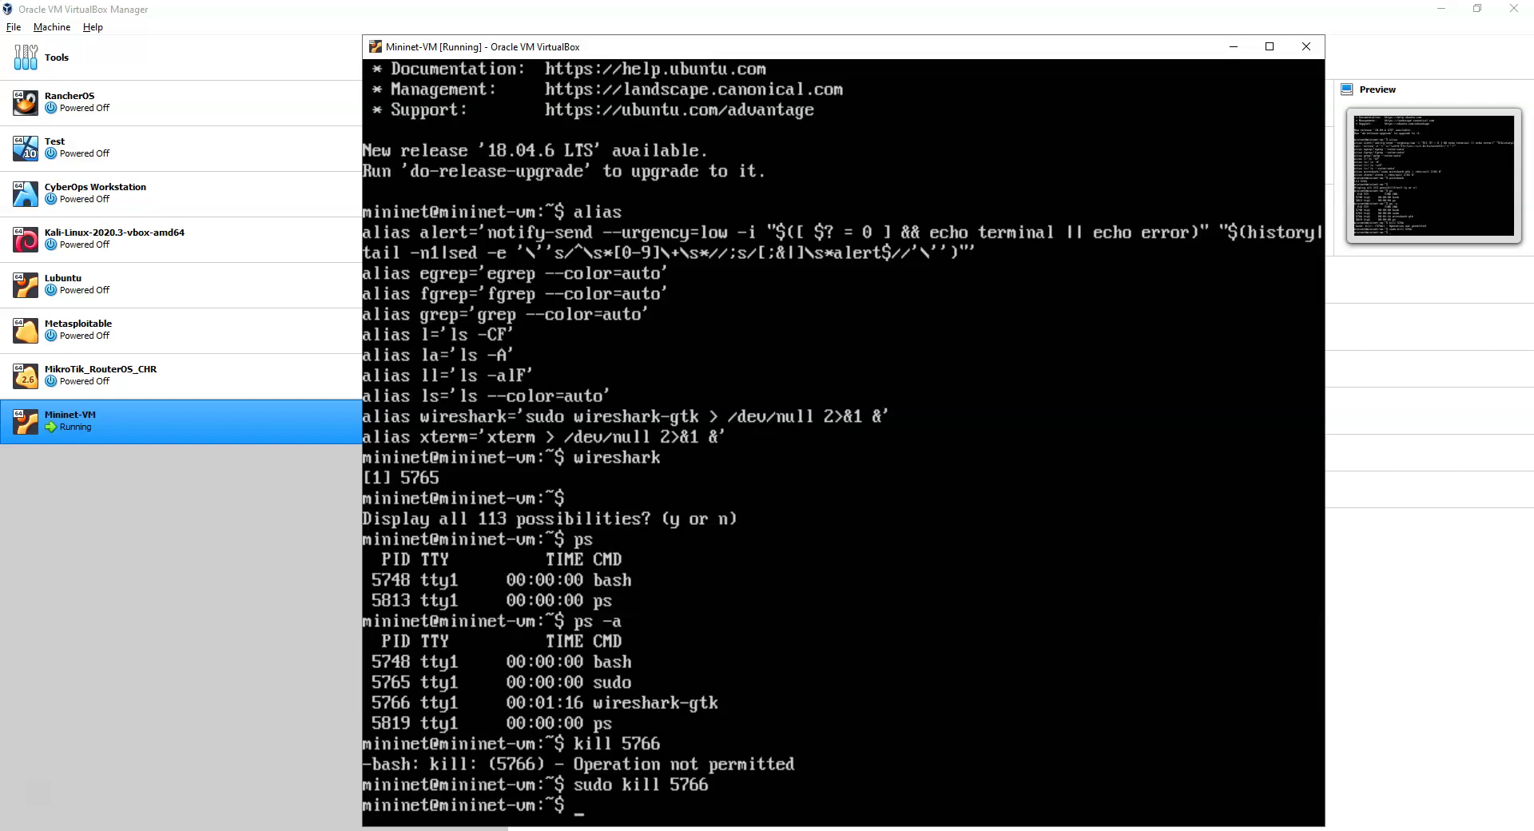
Start the default Mininet network with sudo mn and open terminals for hosts h1 and h2
type("sudo mn")
key("Return")
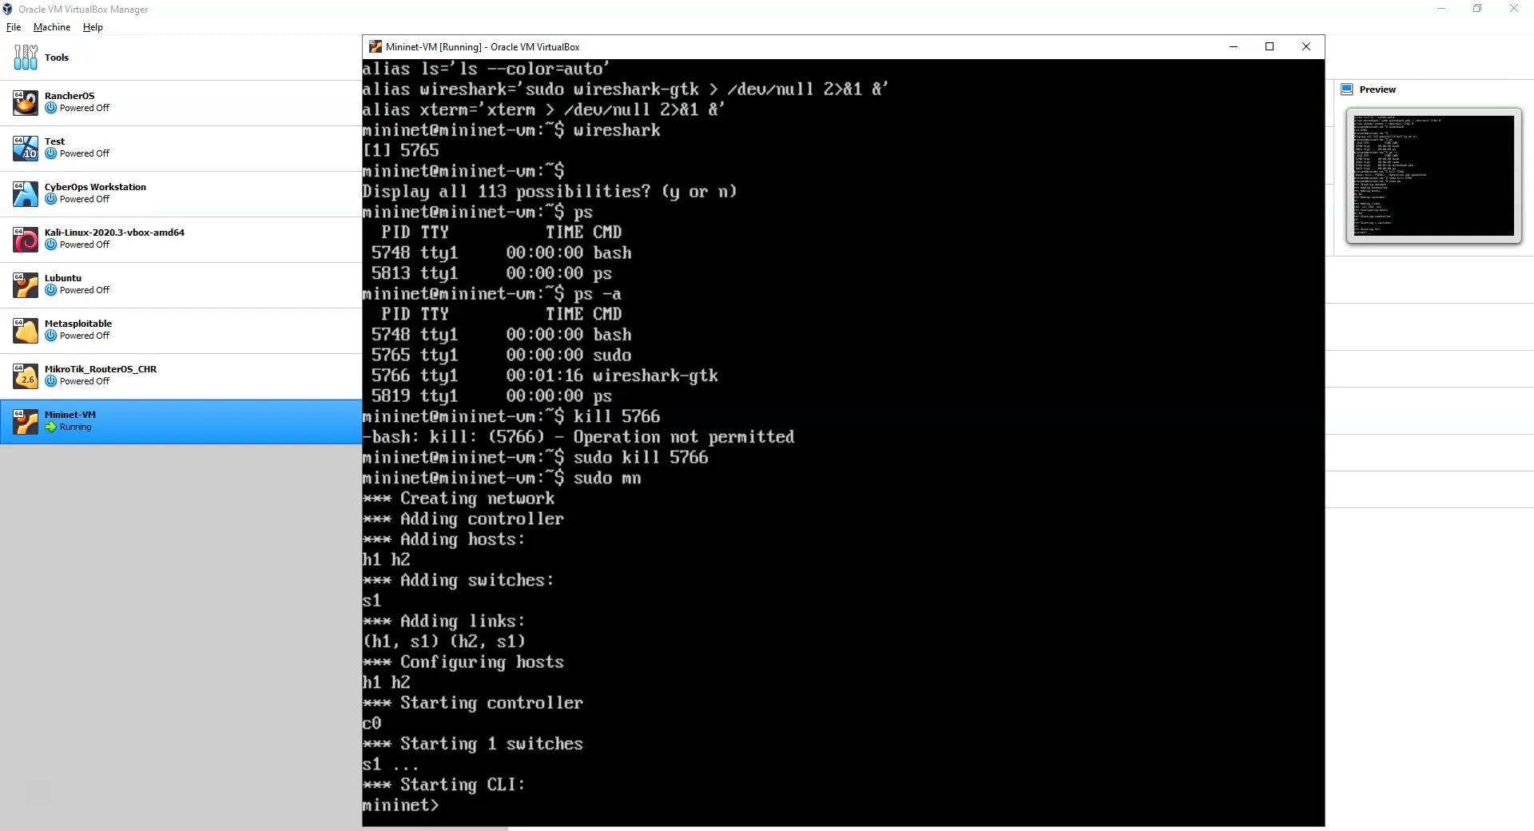
type("term h1")
key("Return")
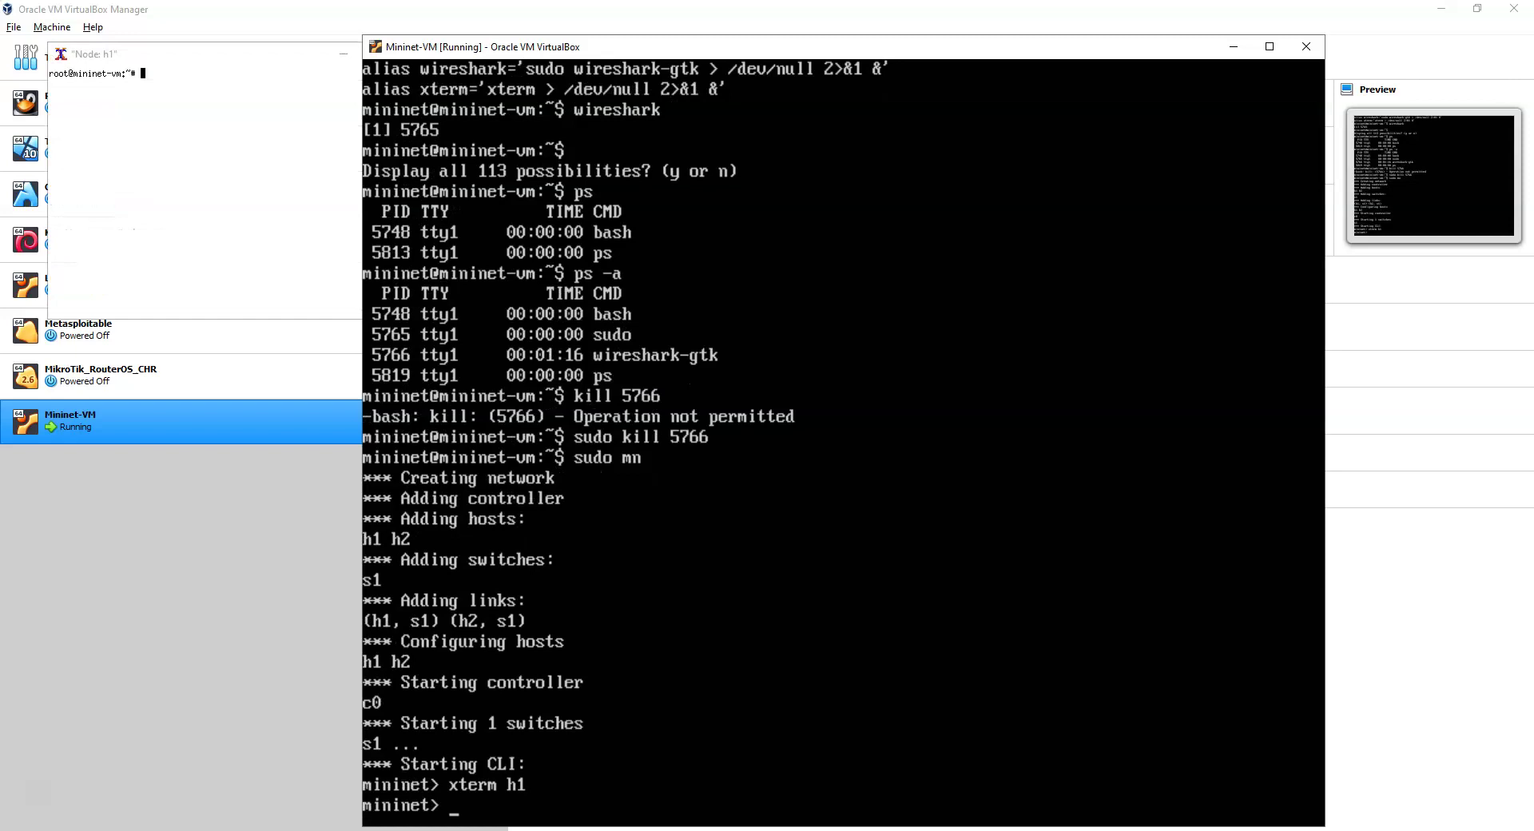
type("xterm h2")
key("Return")
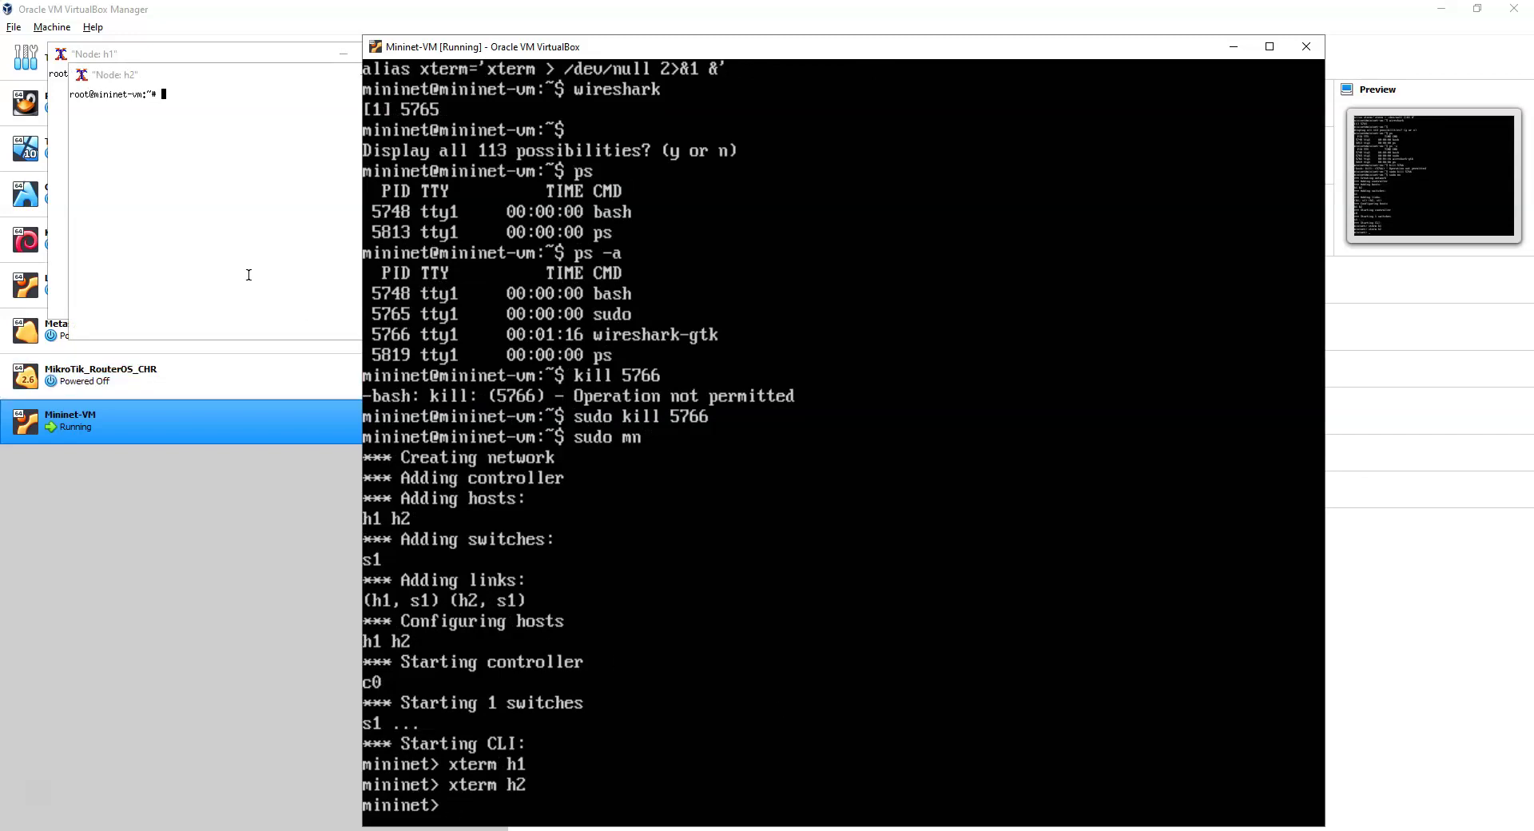
Arrange the h1 and h2 terminal windows side by side, leaving h2 focused
left_click_drag(184, 77, 520, 244)
left_click_drag(215, 55, 257, 232)
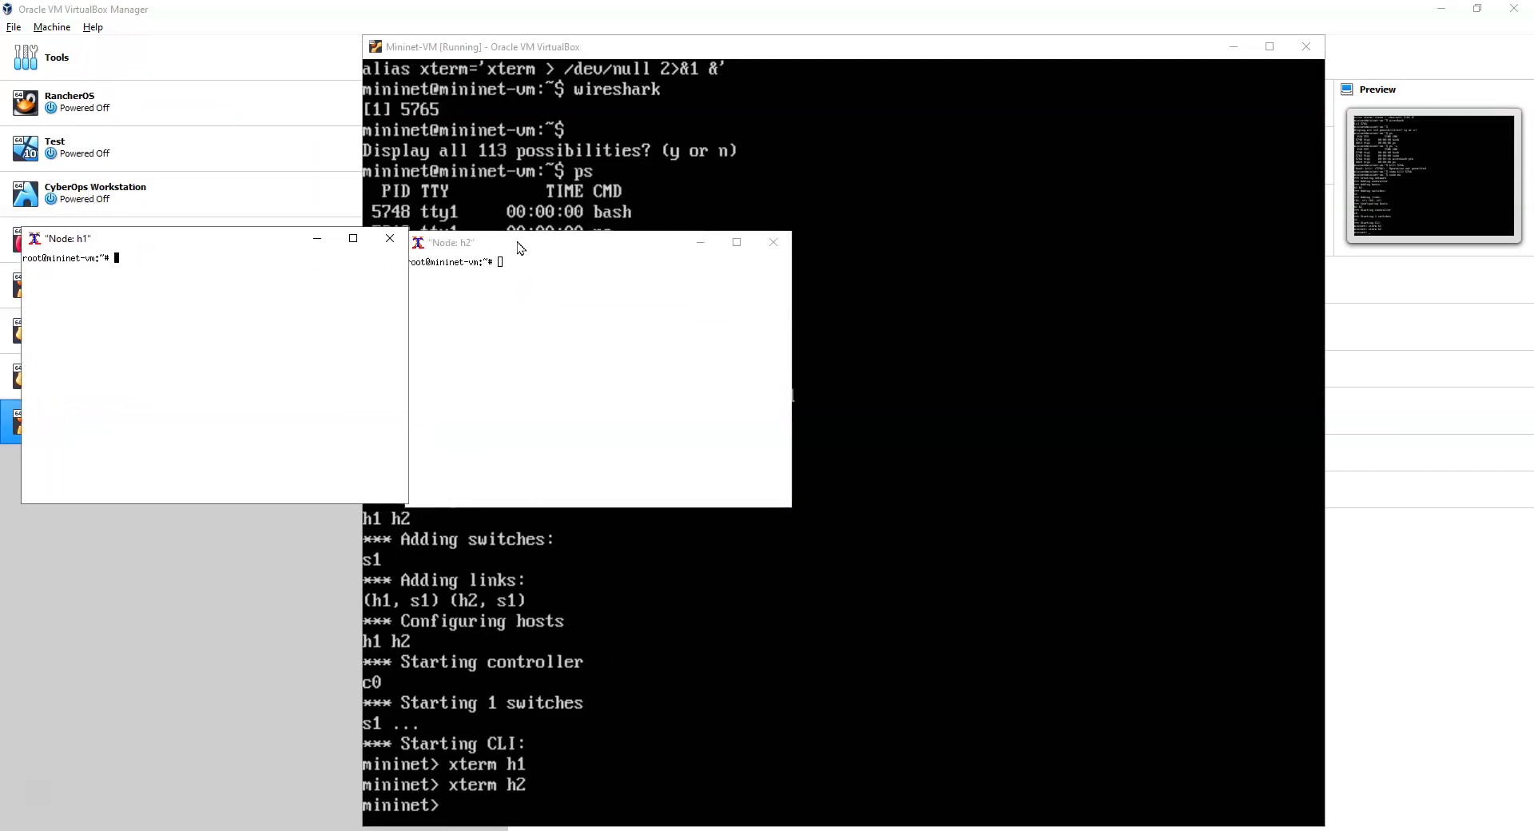
left_click_drag(515, 247, 632, 247)
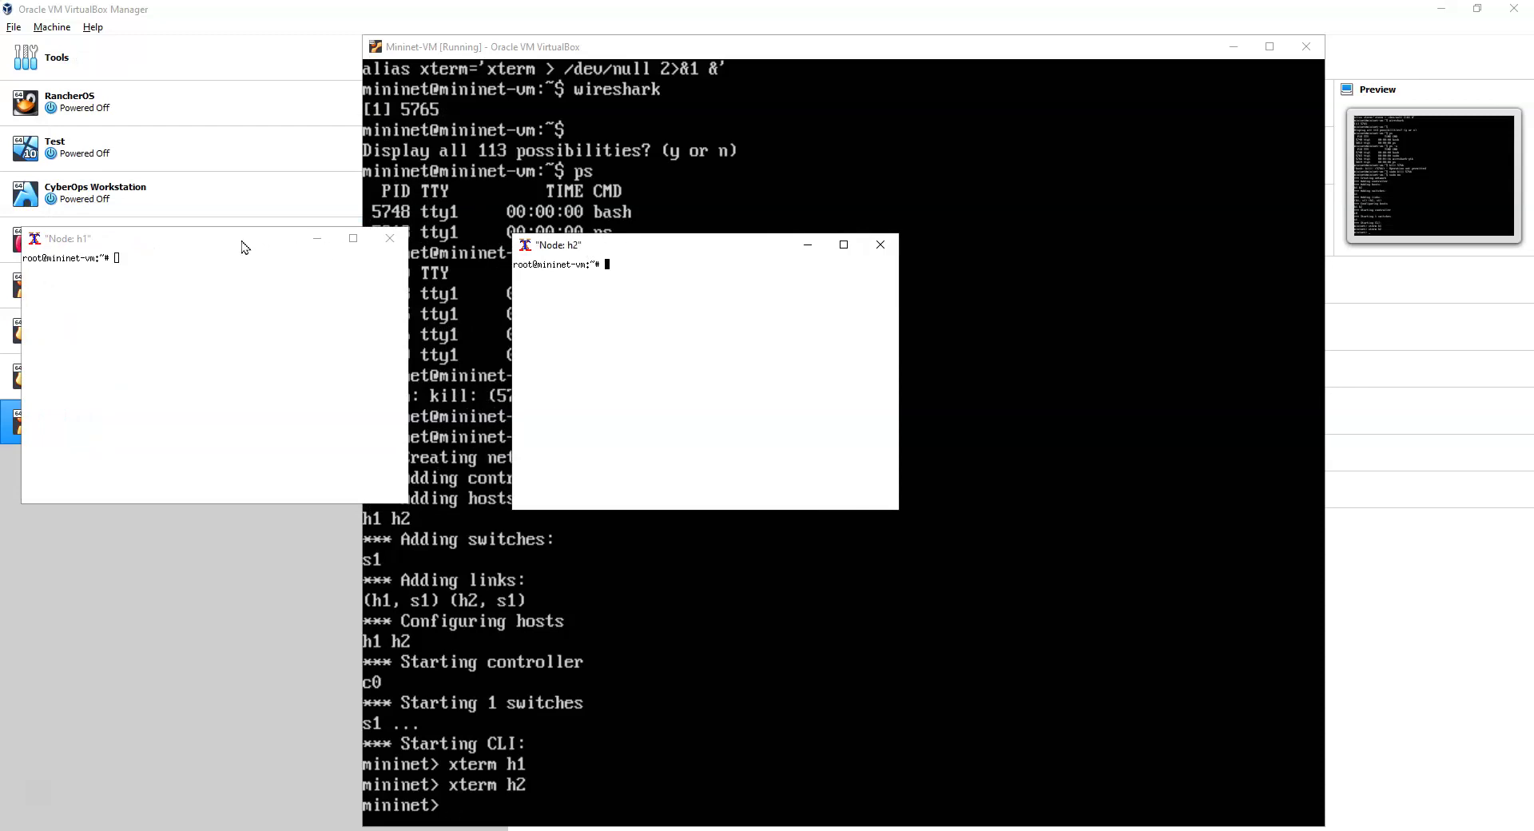
left_click_drag(244, 244, 341, 248)
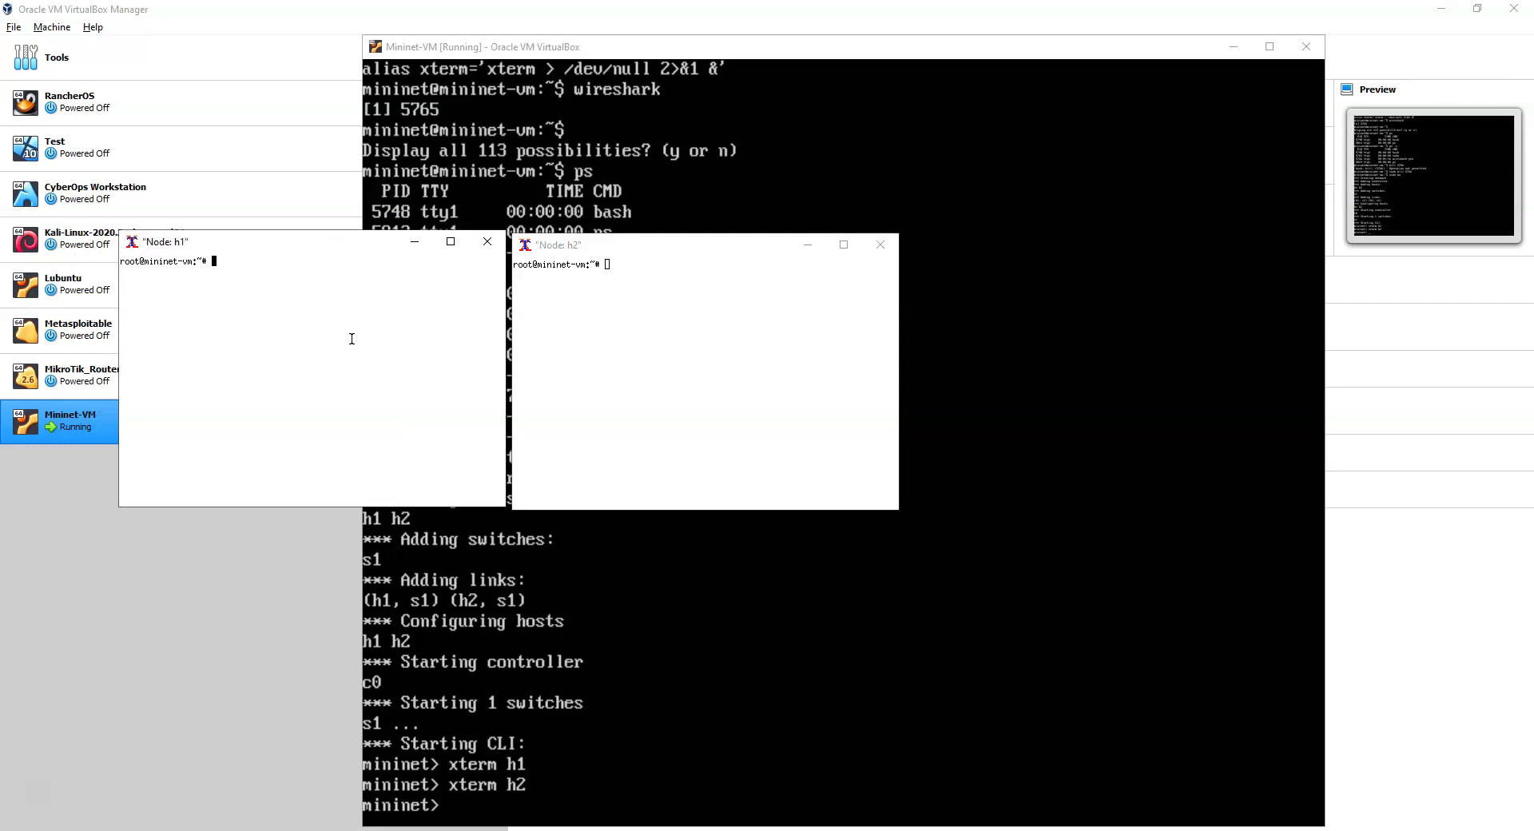
left_click(587, 368)
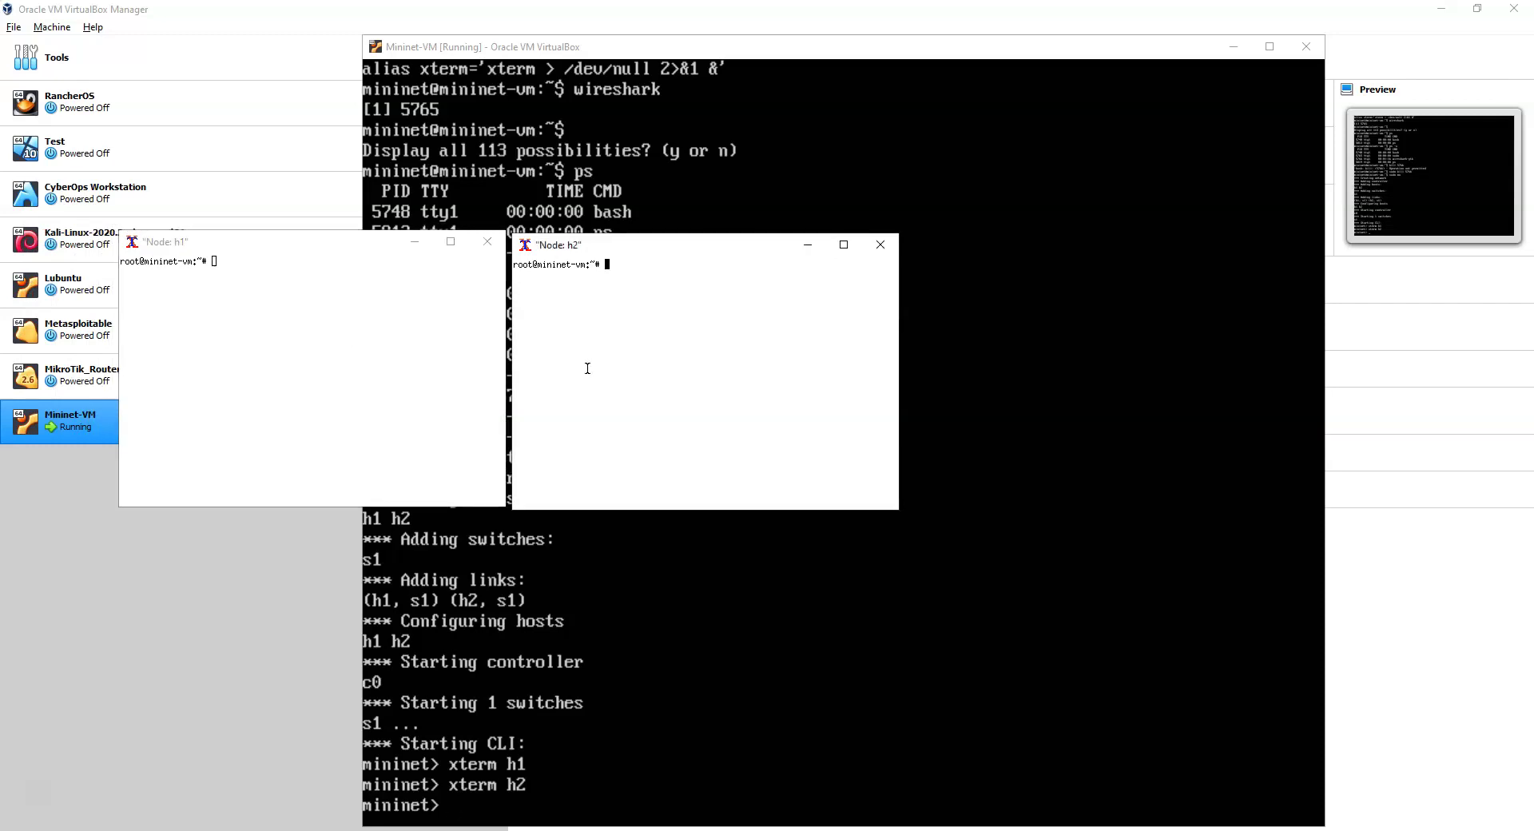
In h2's terminal, confirm 10.0.0.2 with ifconfig, then run tcpdump -i h2-eth0 -w h2.pcap
type("ifconfig")
key("Return")
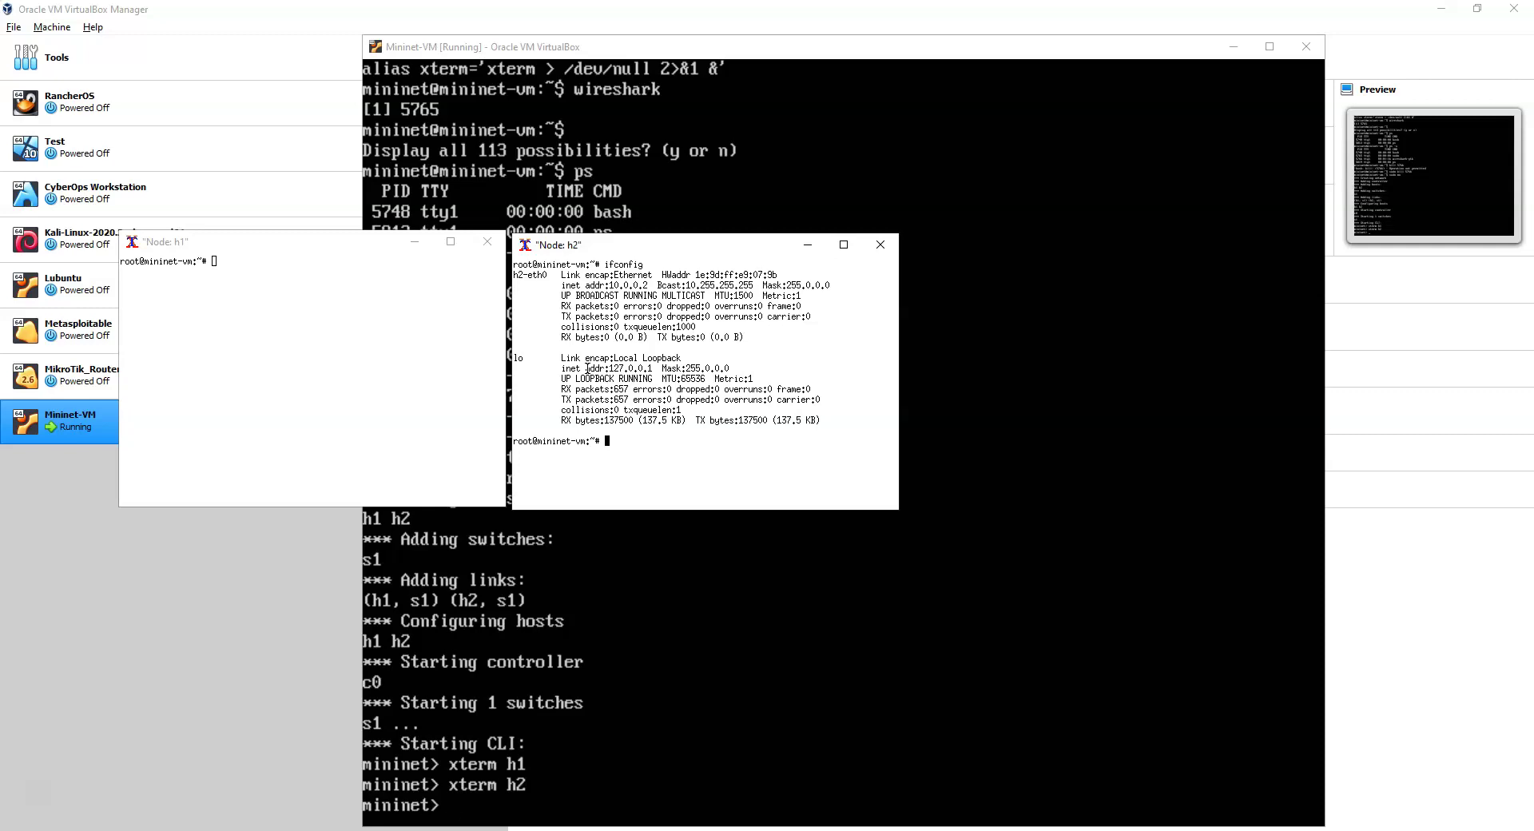
type("tcpdump -i h2-eth0 -w h2.pcap")
key("Return")
Ping 10.0.0.2 from h1 for seven replies, then stop h2's tcpdump at 18 packets
left_click(364, 397)
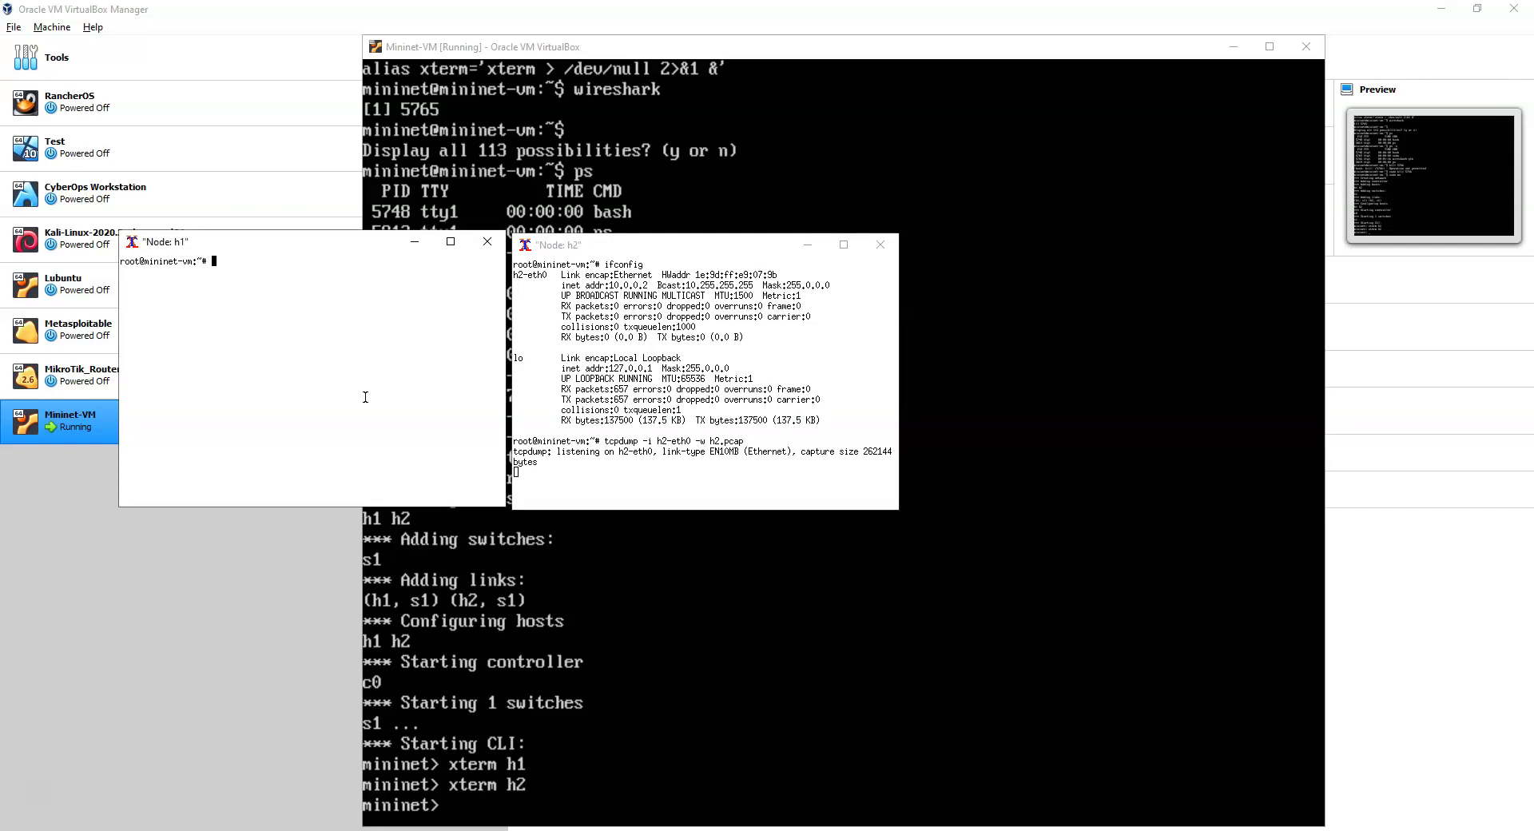
type("ping 10.0.0.2")
key("Return")
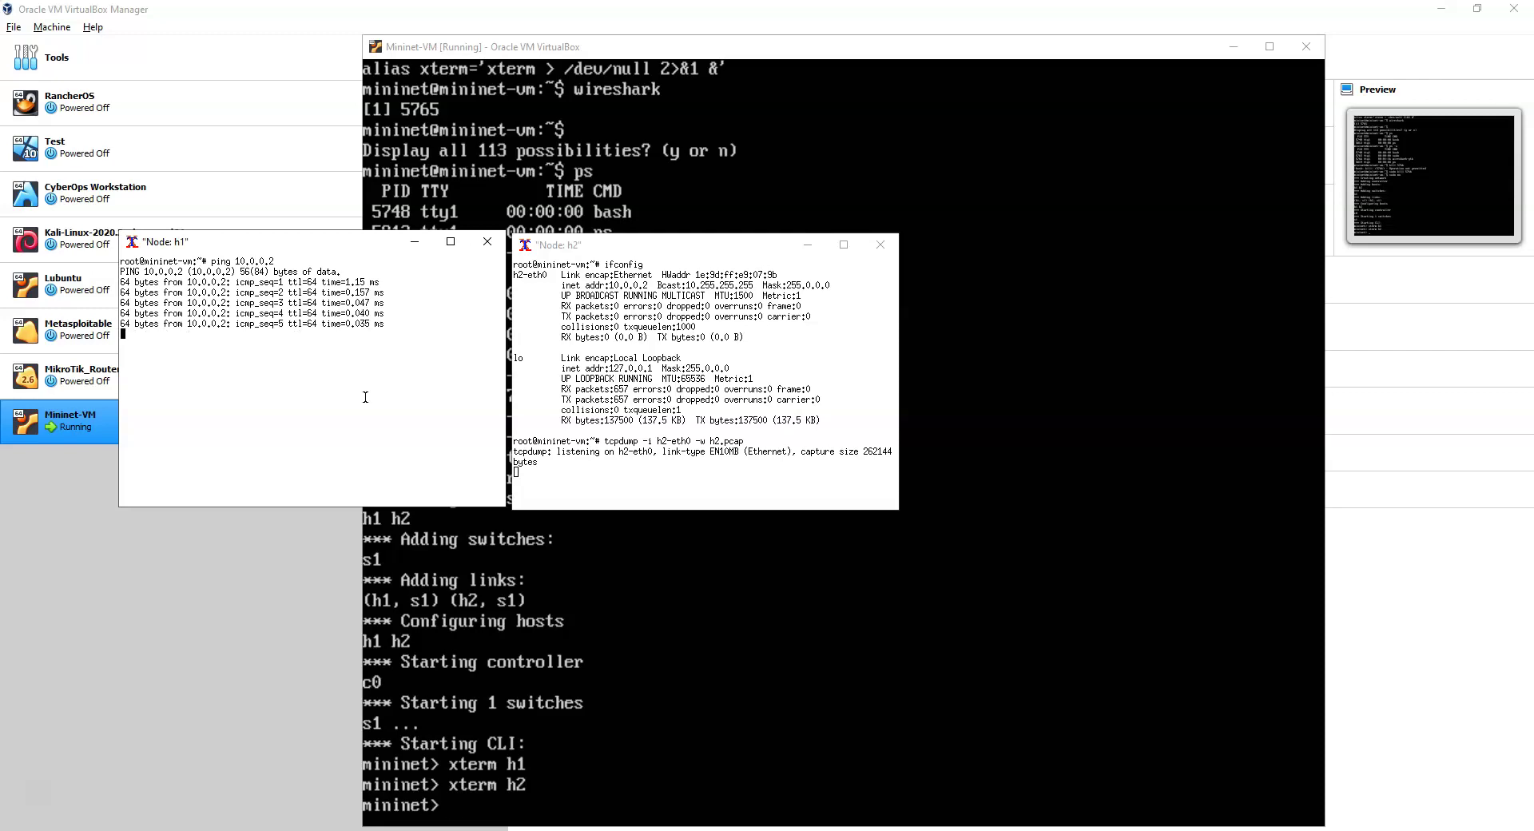
key("ctrl+c")
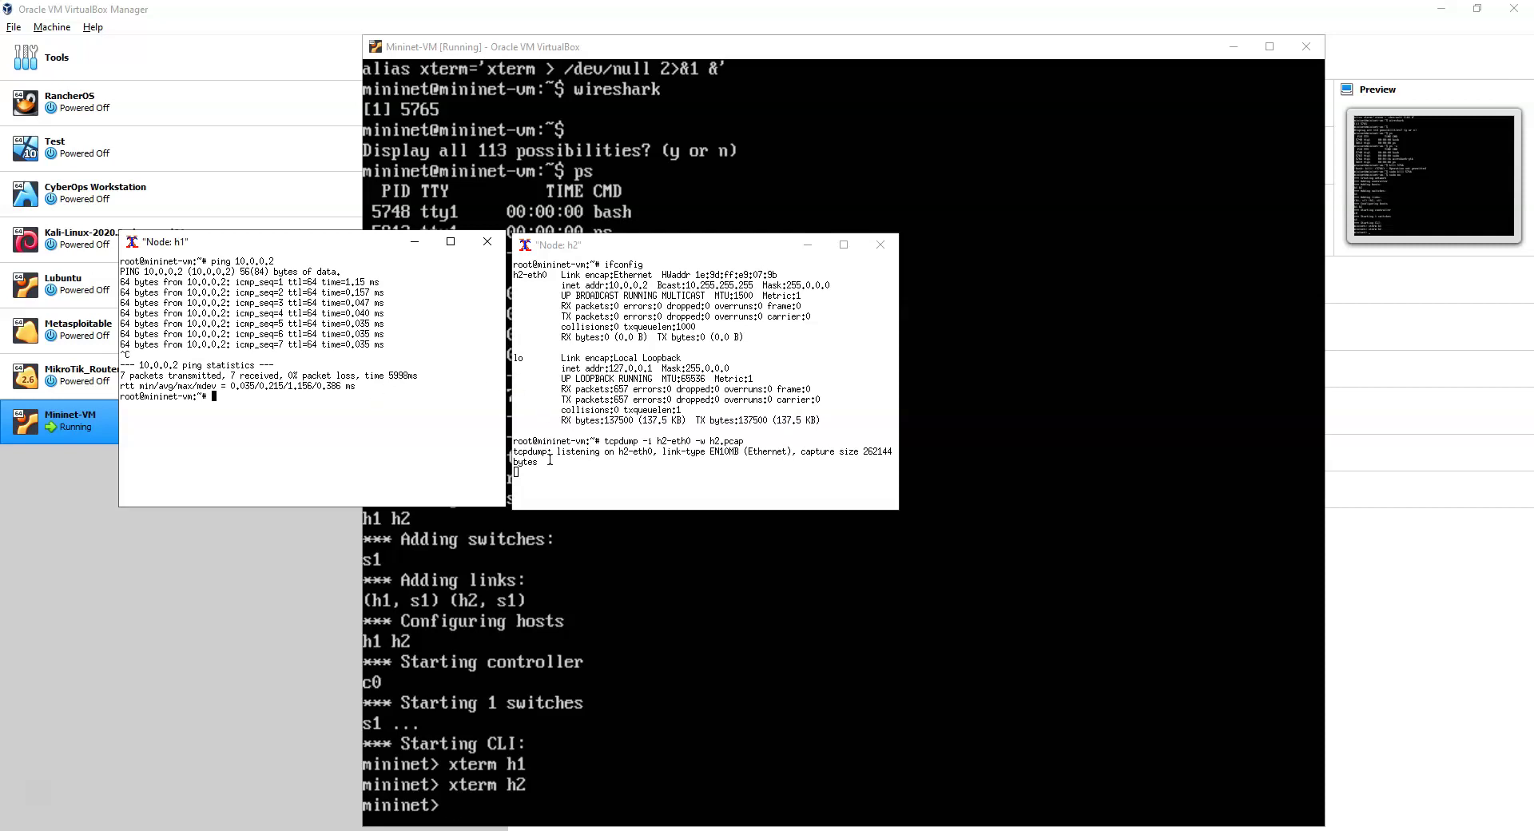
left_click(580, 499)
key("ctrl+c")
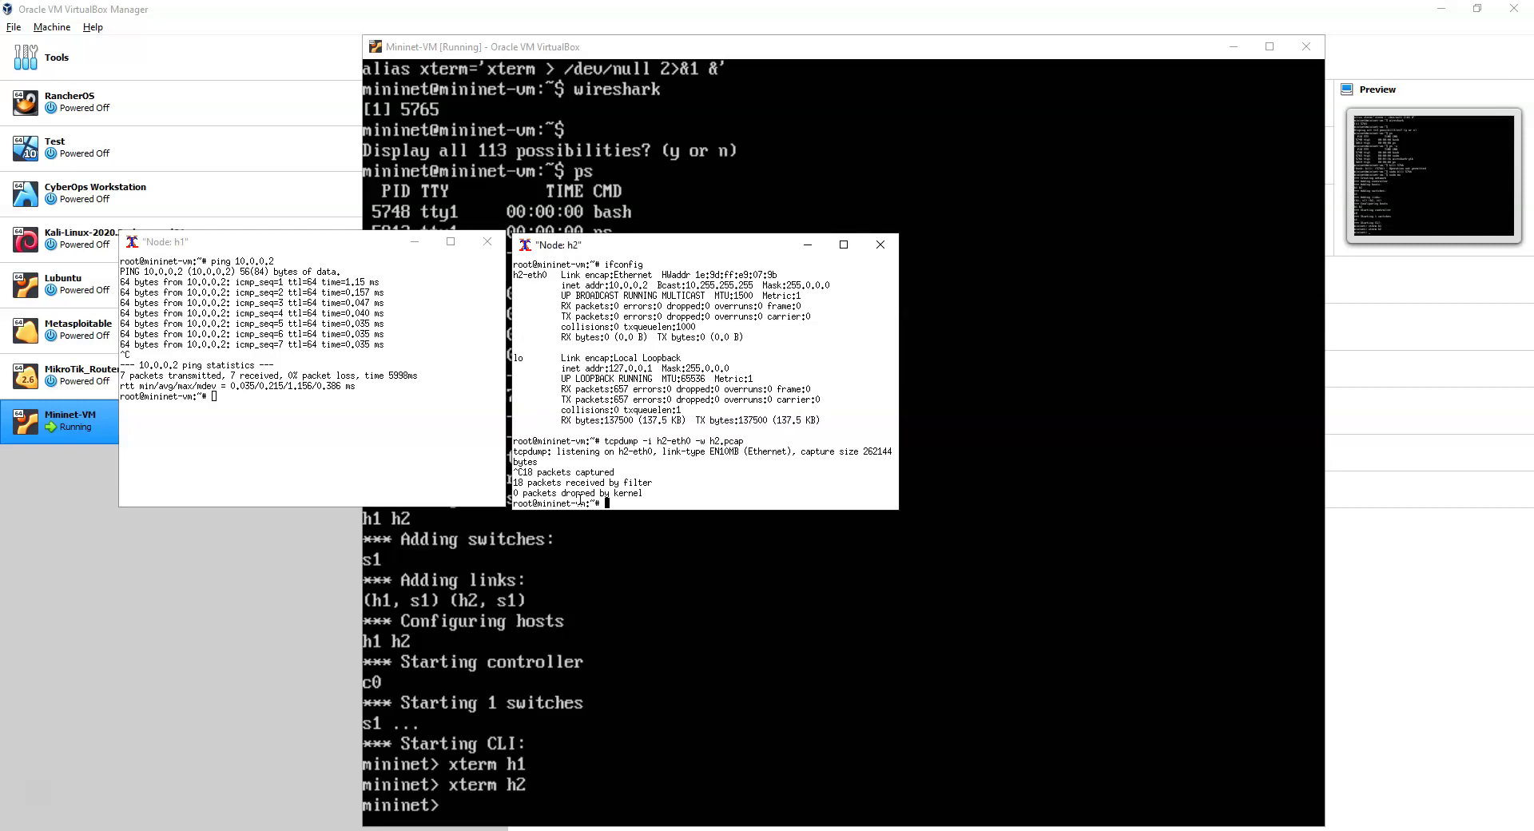
In the VM console, try wireshark at the mininet> prompt, then exit Mininet
left_click(634, 805)
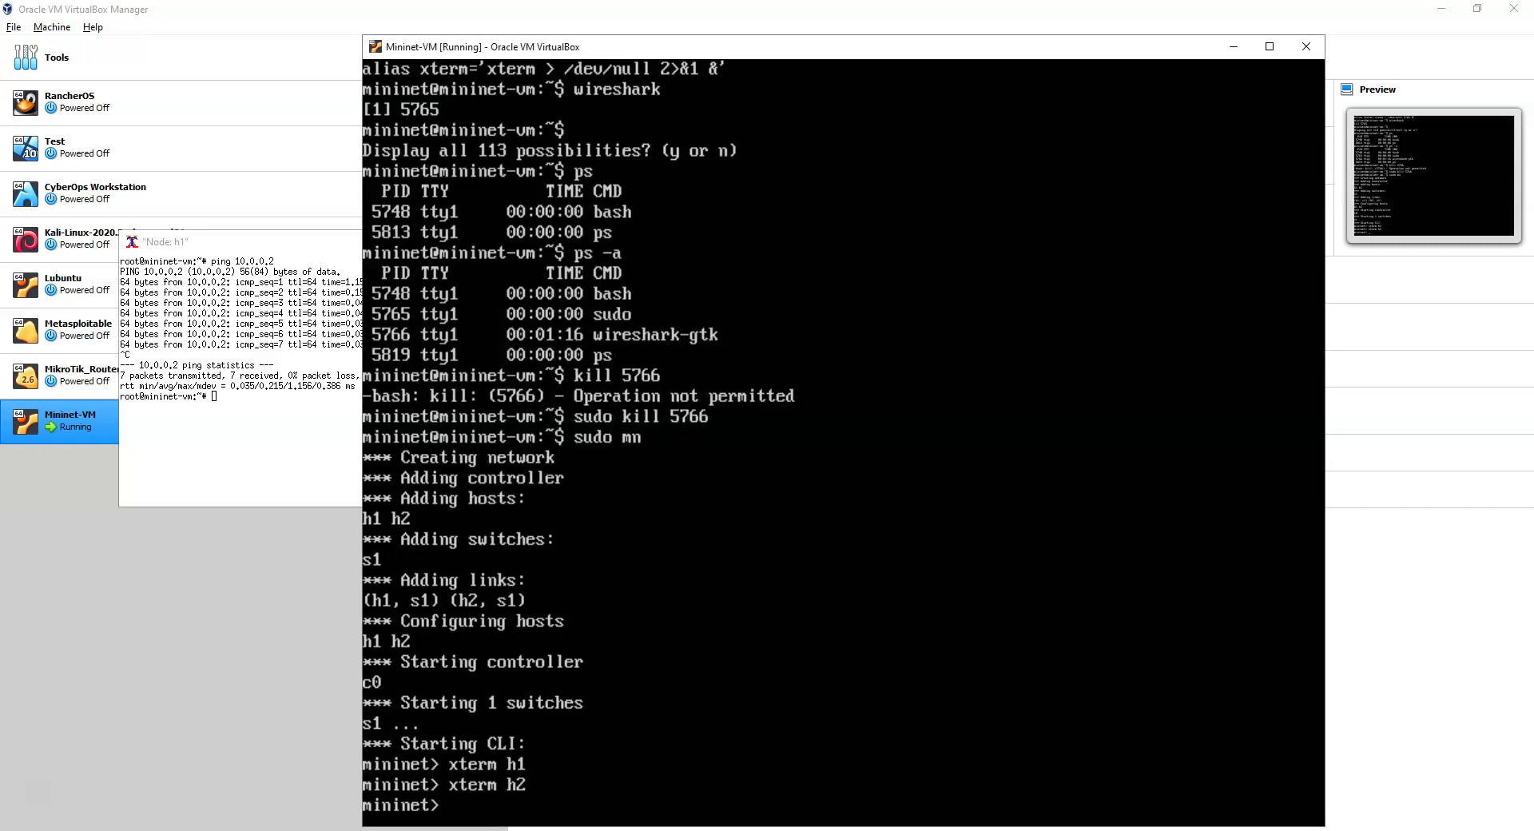
type("wireshark")
key("Return")
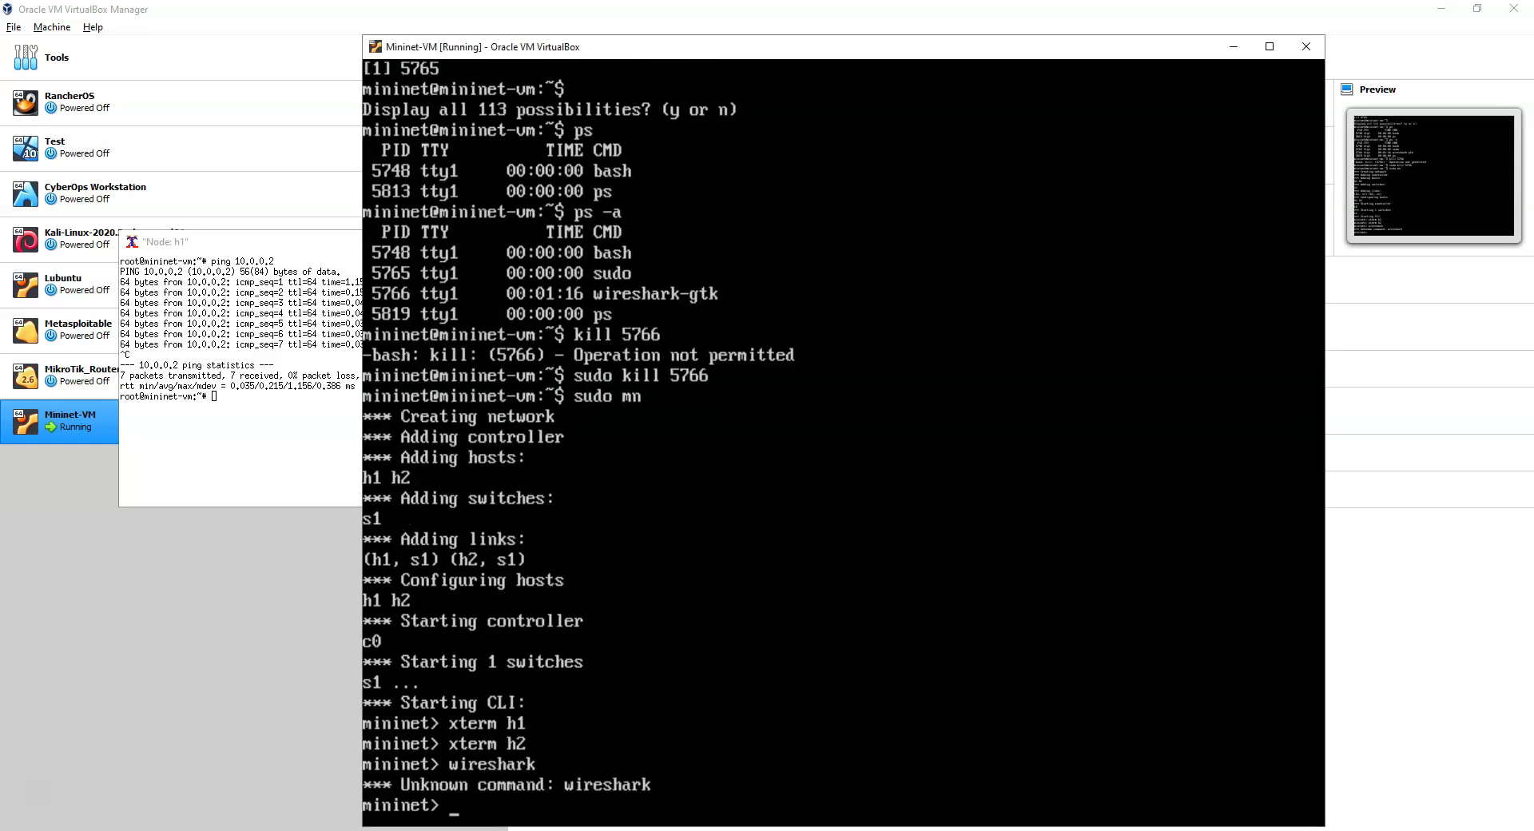
type("exit")
key("Return")
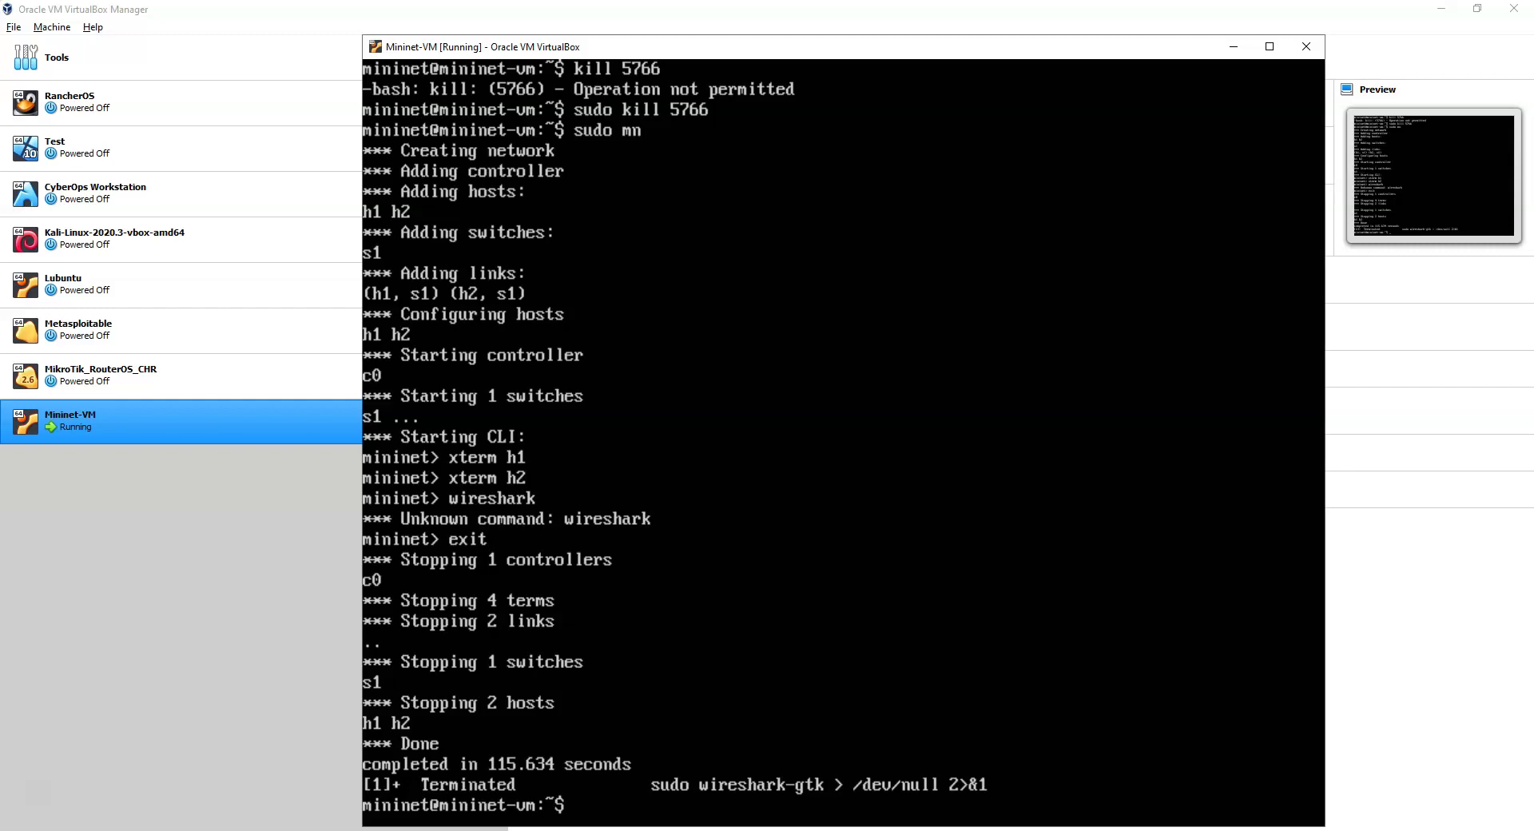
Launch Wireshark from the VM shell and restart the network with sudo mn
type("wireshark")
key("Return")
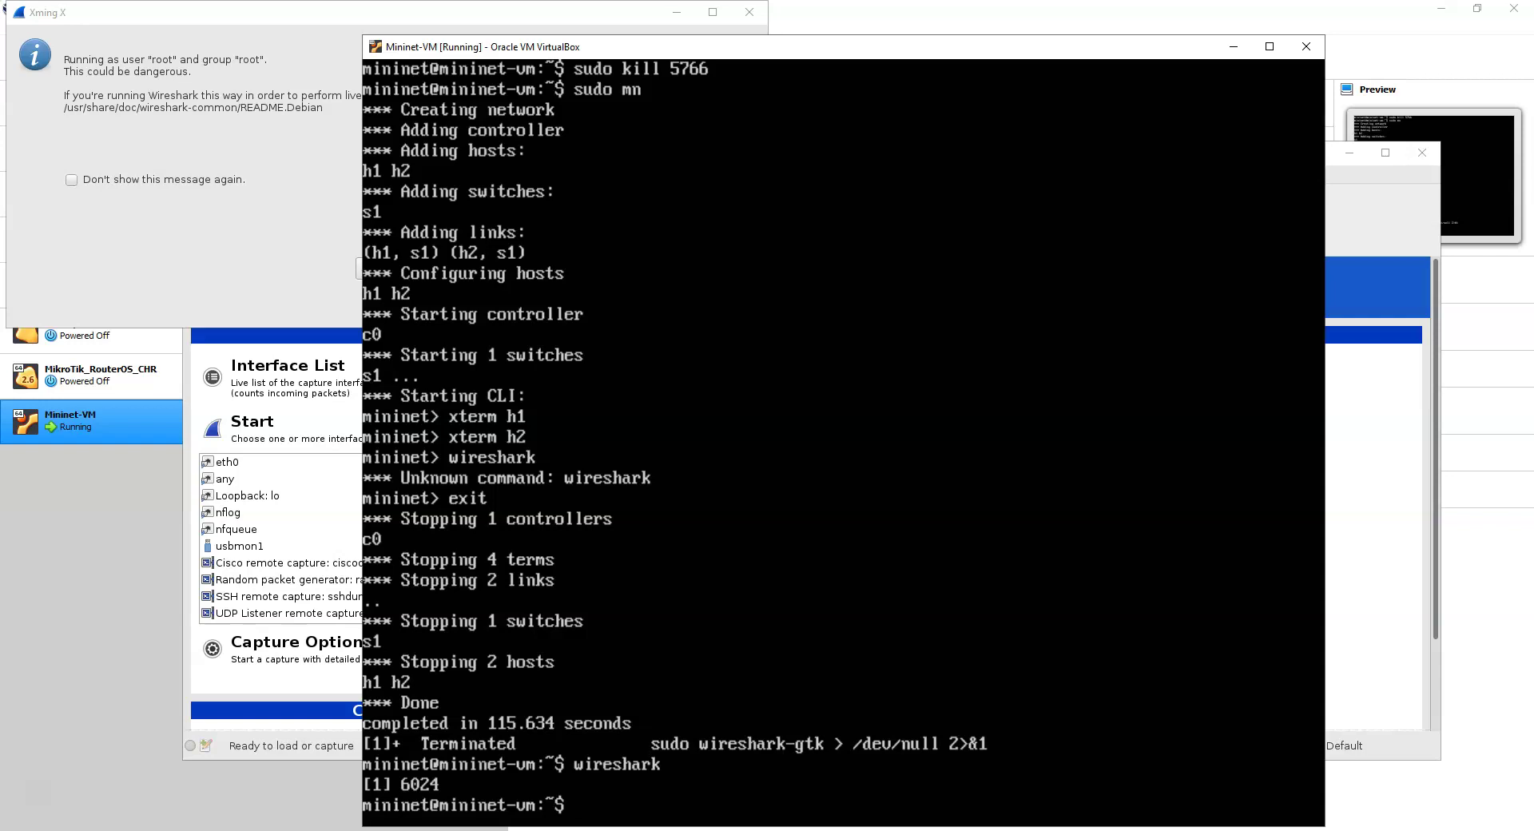
type("s")
key("BackSpace")
type("sudo mn")
key("Return")
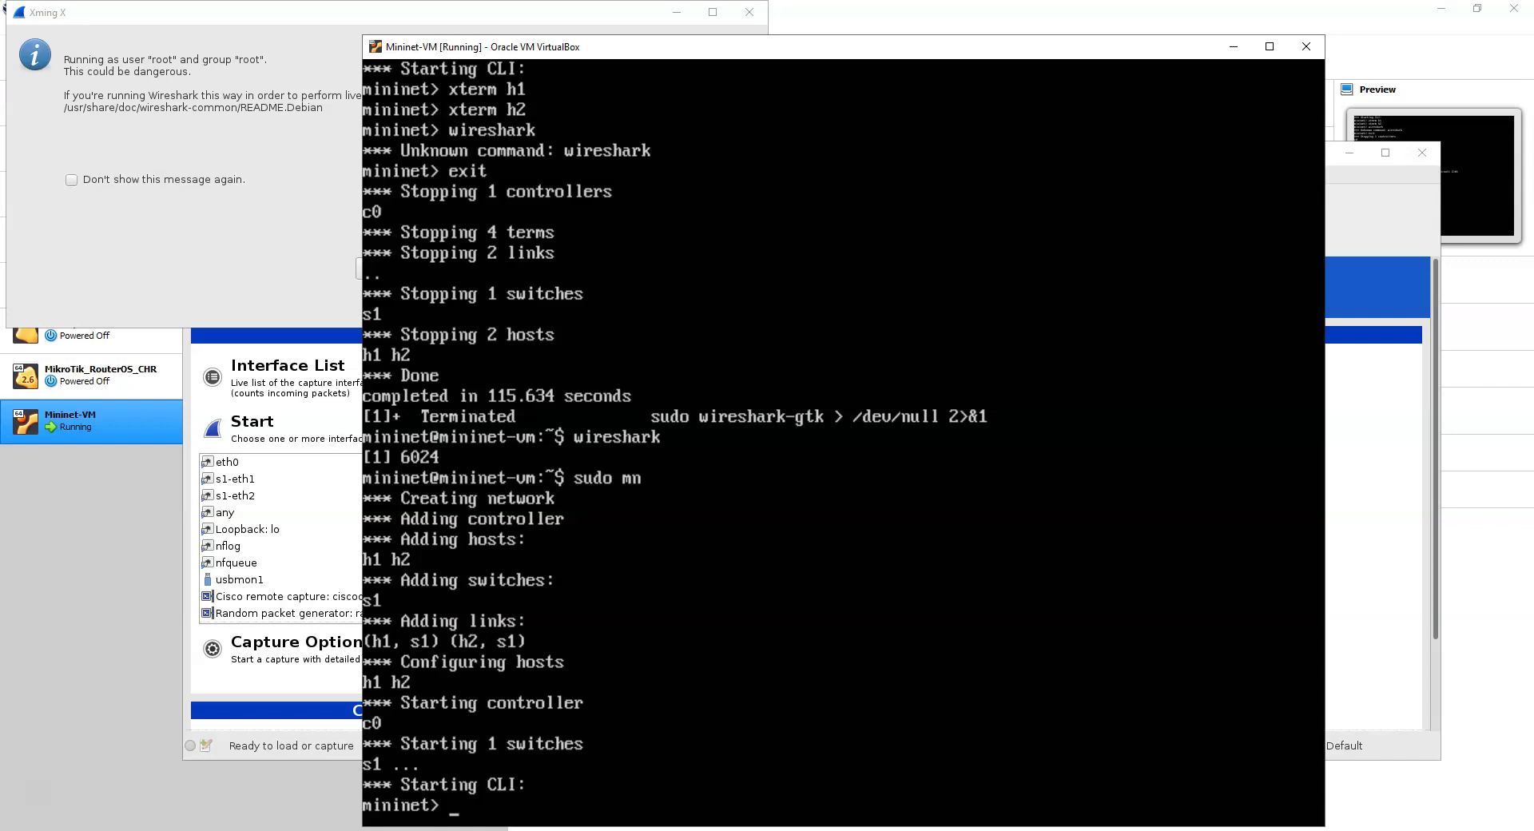
Dismiss the root warning and open h2.pcap, showing 18 ARP and ICMP ping packets
left_click(163, 238)
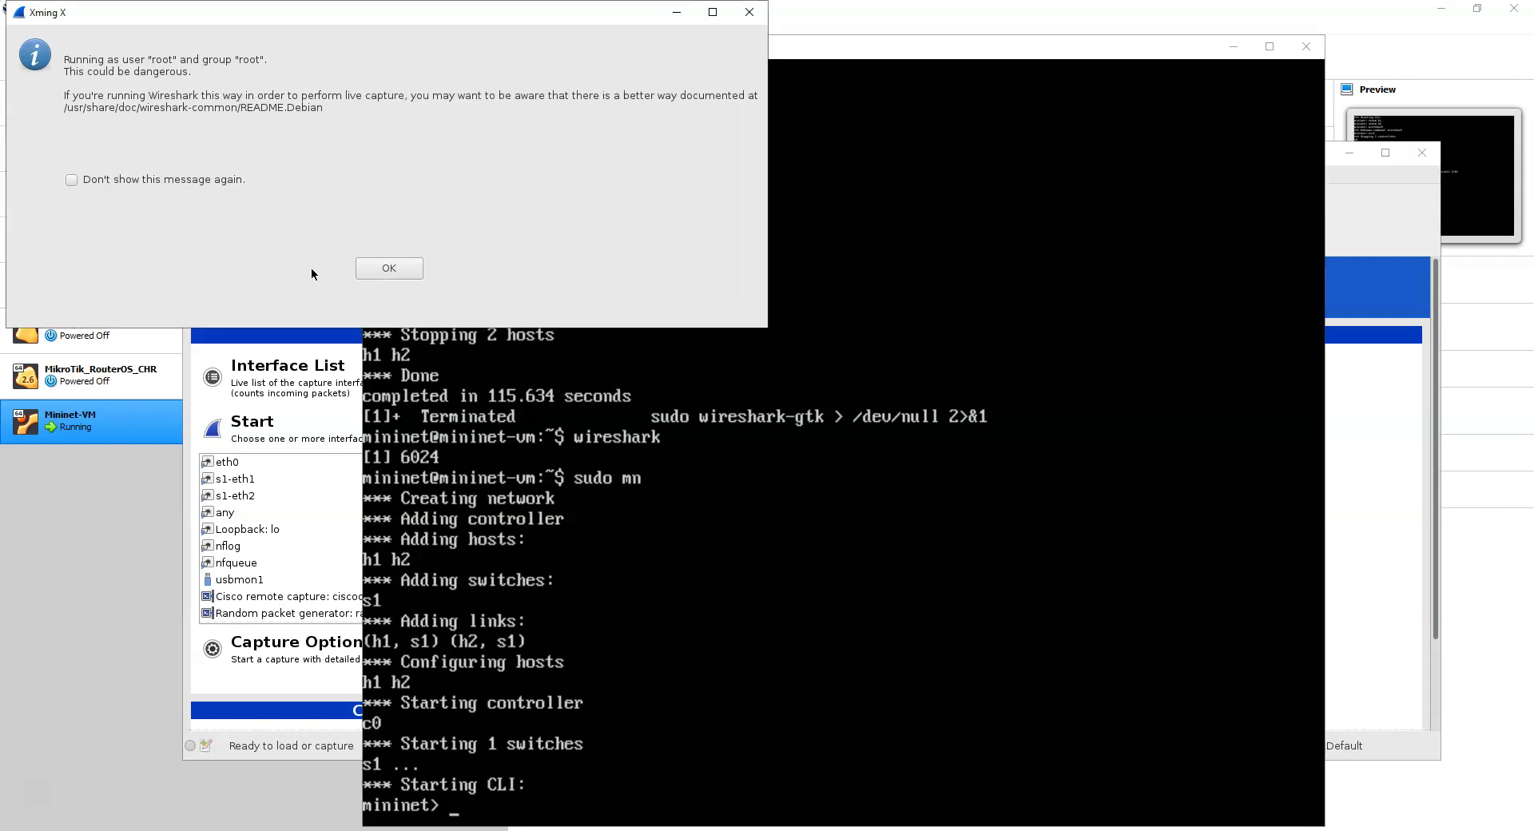
left_click(389, 268)
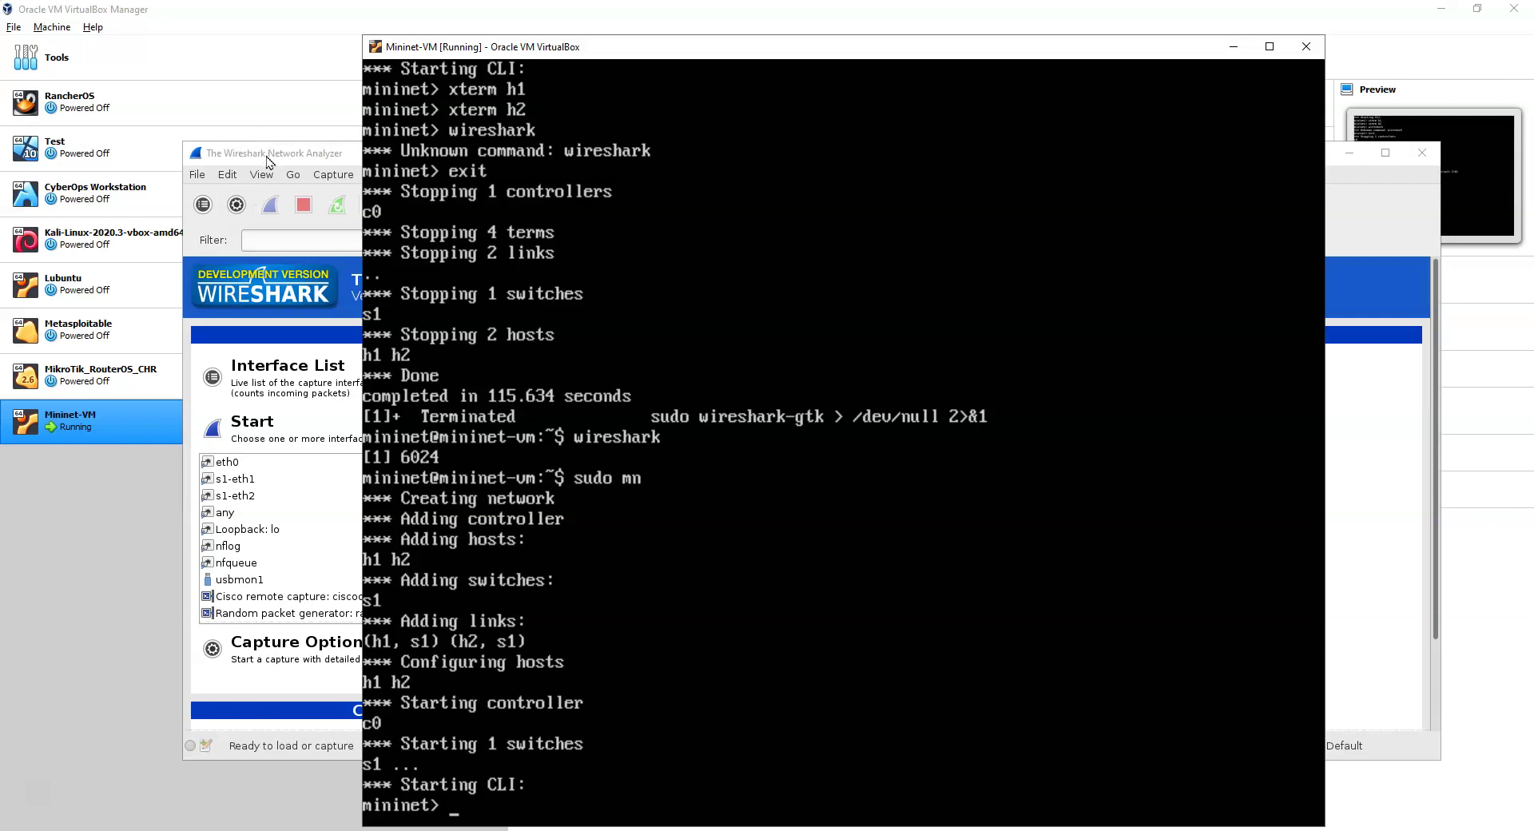
left_click_drag(267, 160, 107, 36)
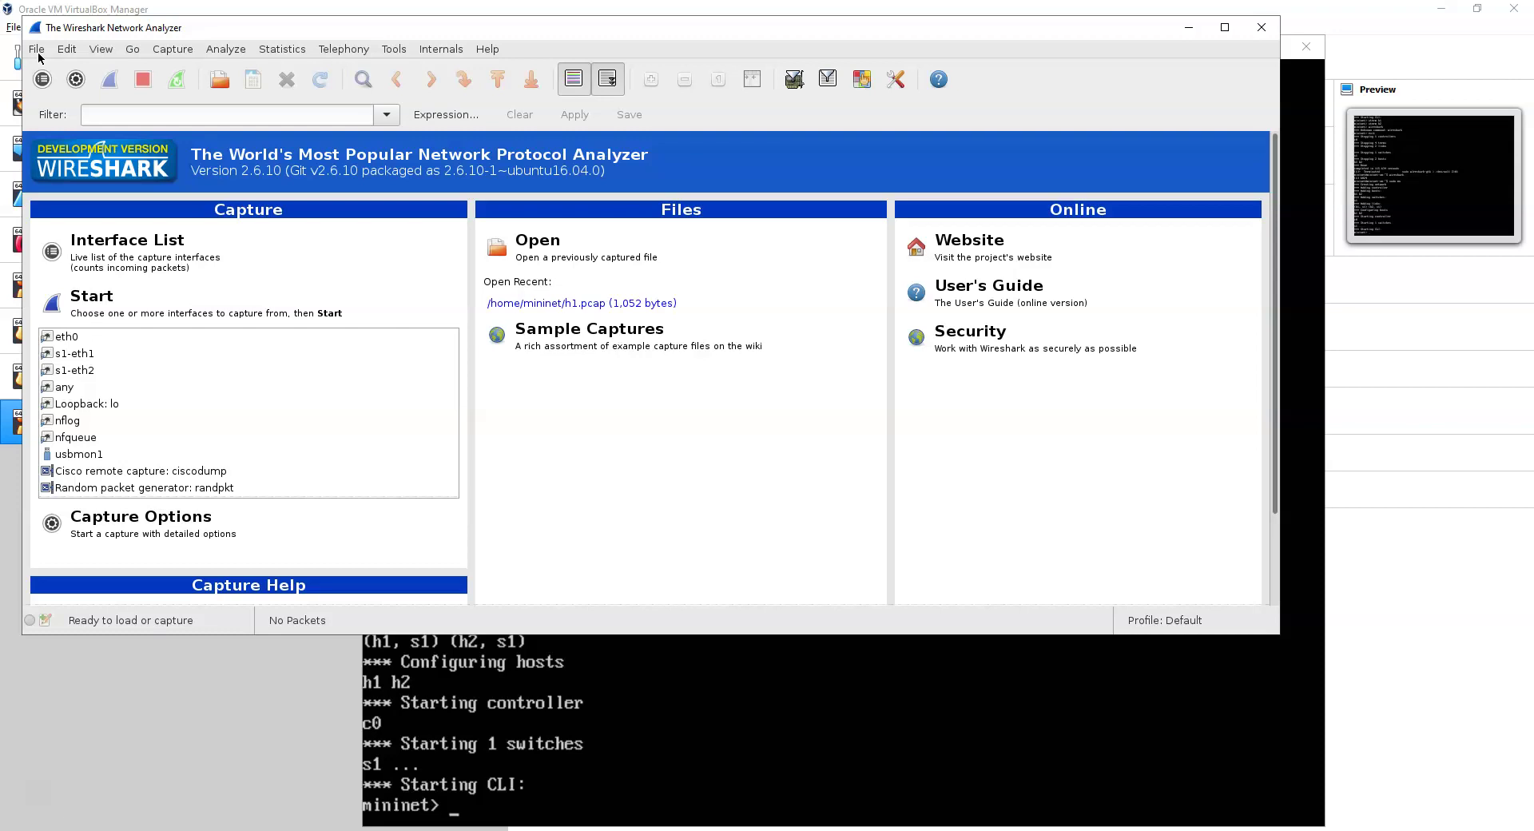
left_click(38, 53)
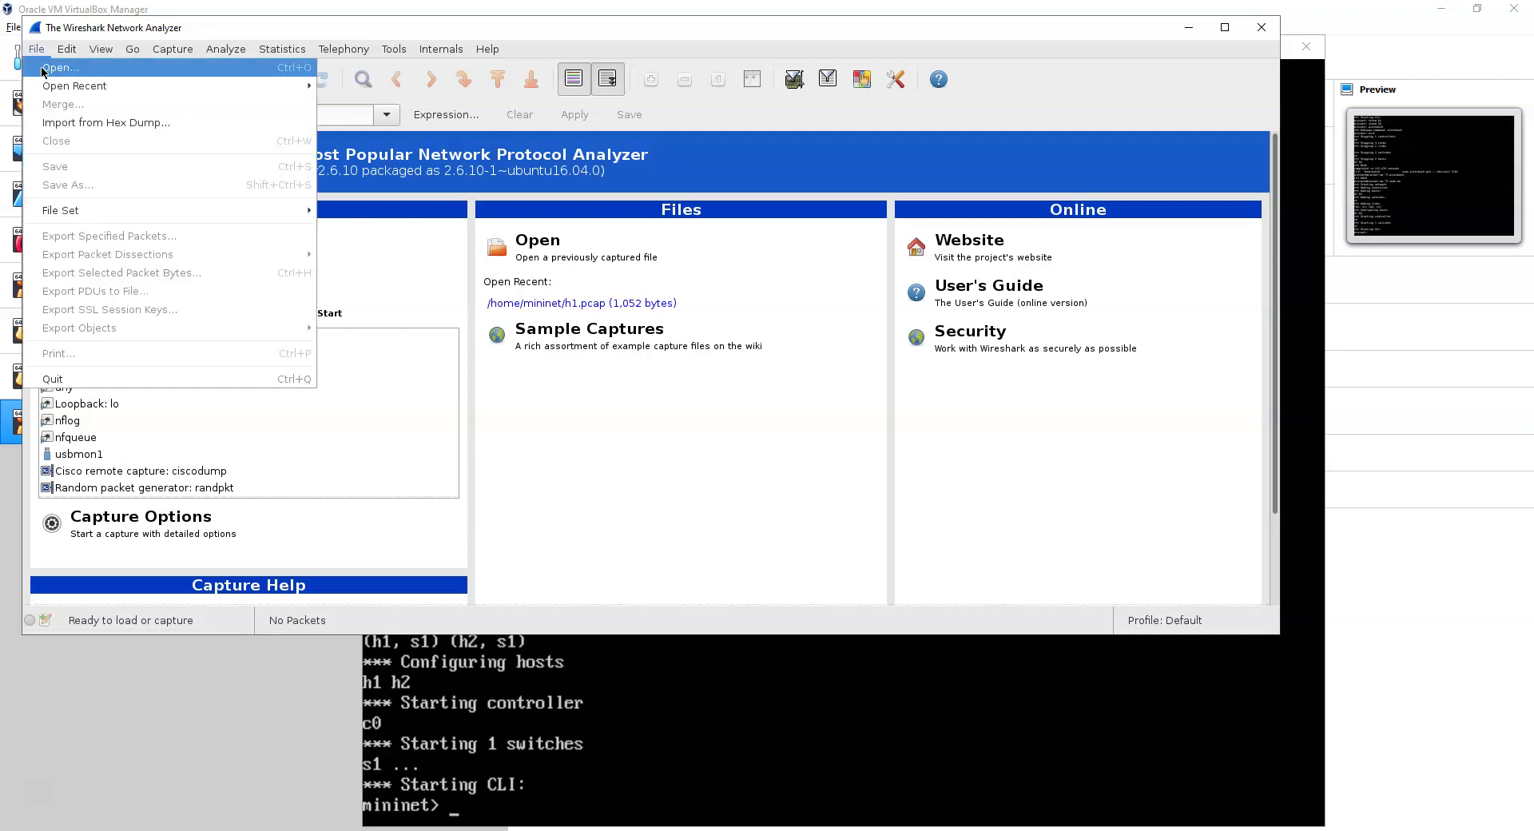
left_click(42, 68)
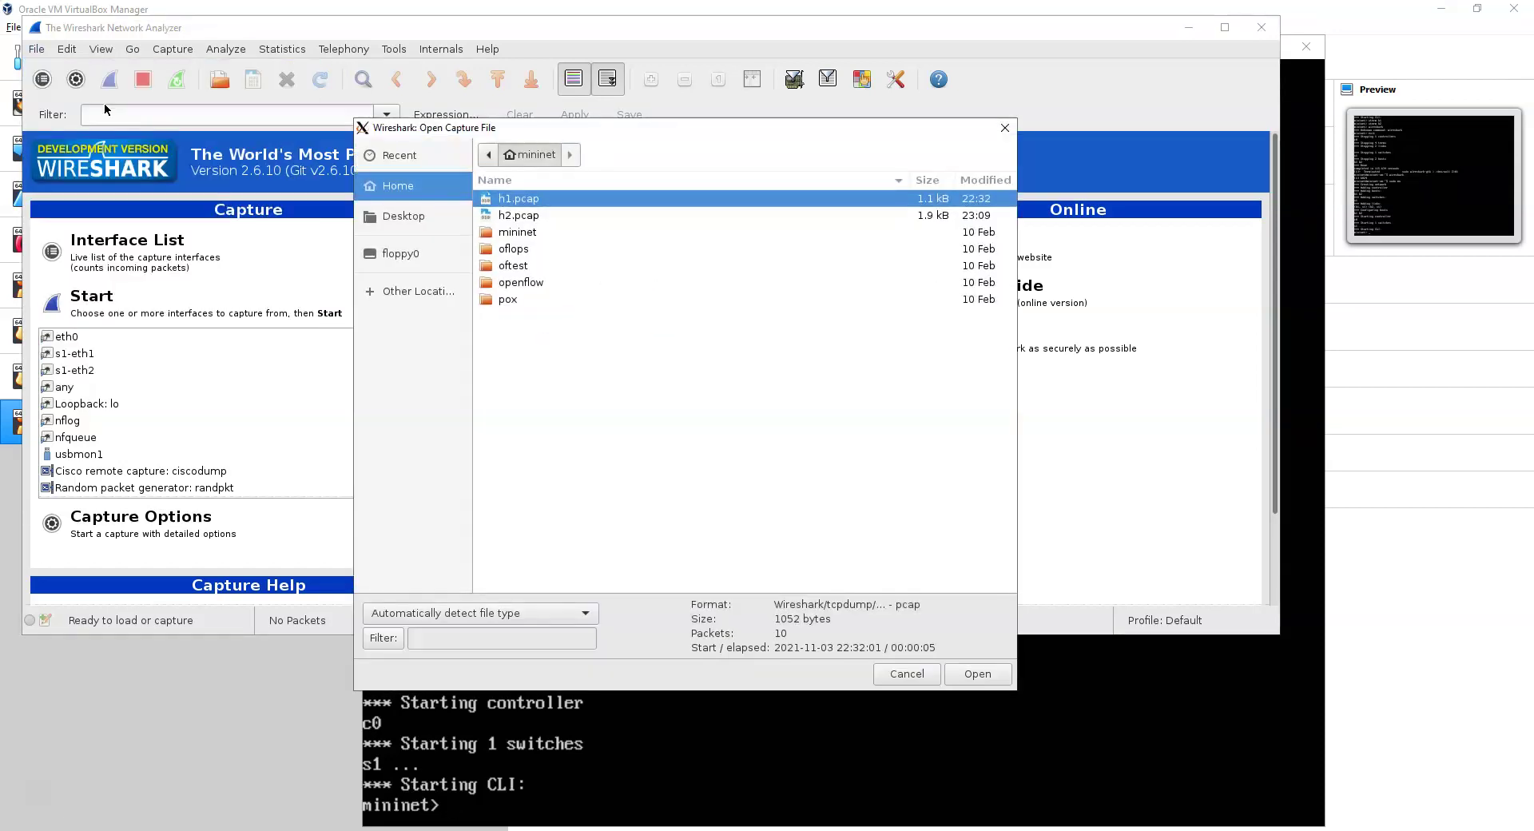
double_click(525, 217)
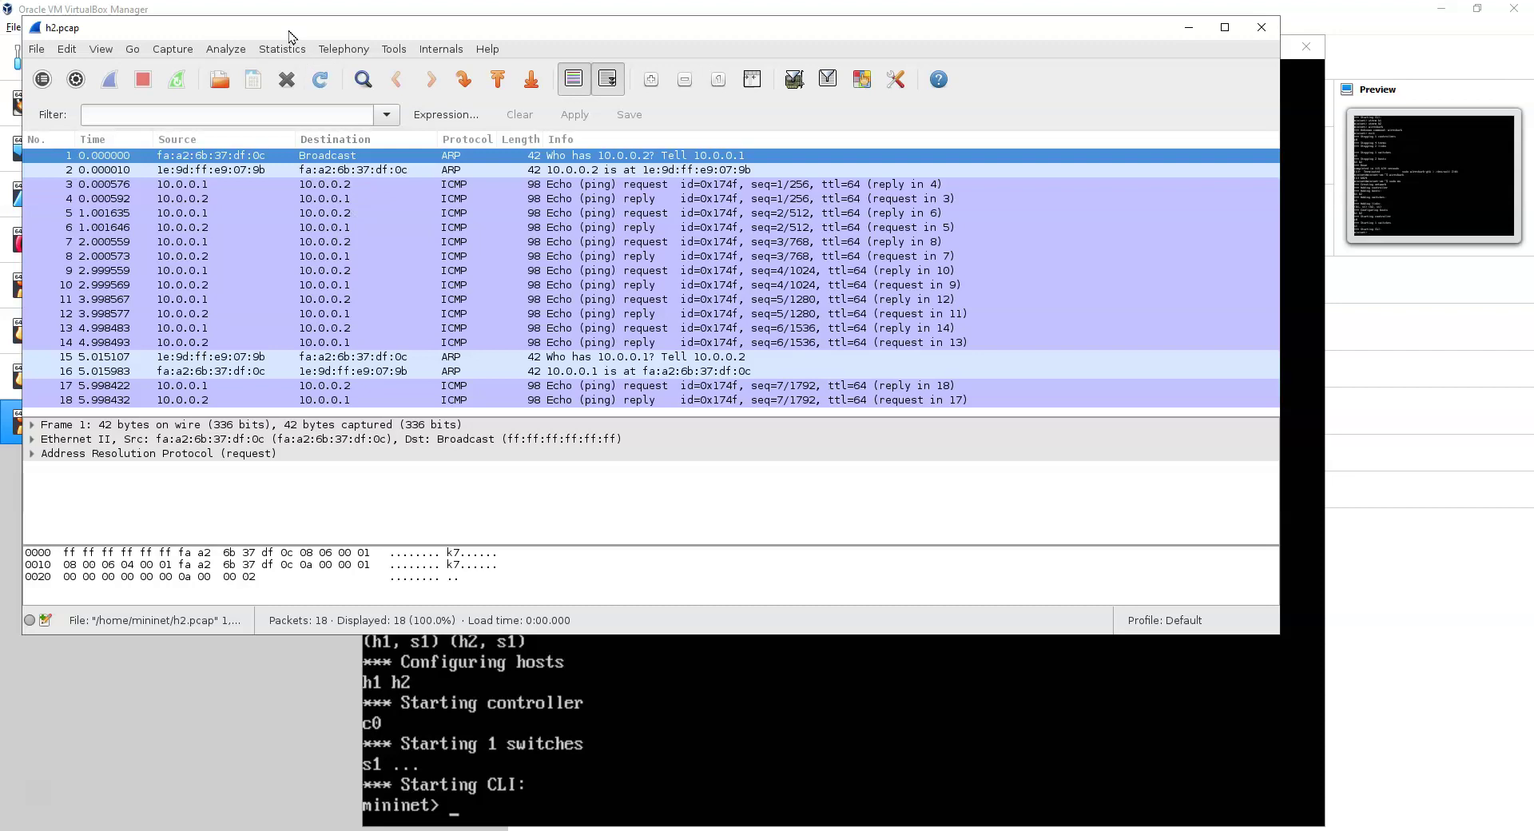
Open the h1.pcap capture in Wireshark to inspect its 10 ping packets
mouse_move(293, 32)
left_mouse_down()
mouse_move(432, 26)
mouse_move(313, 51)
left_mouse_up()
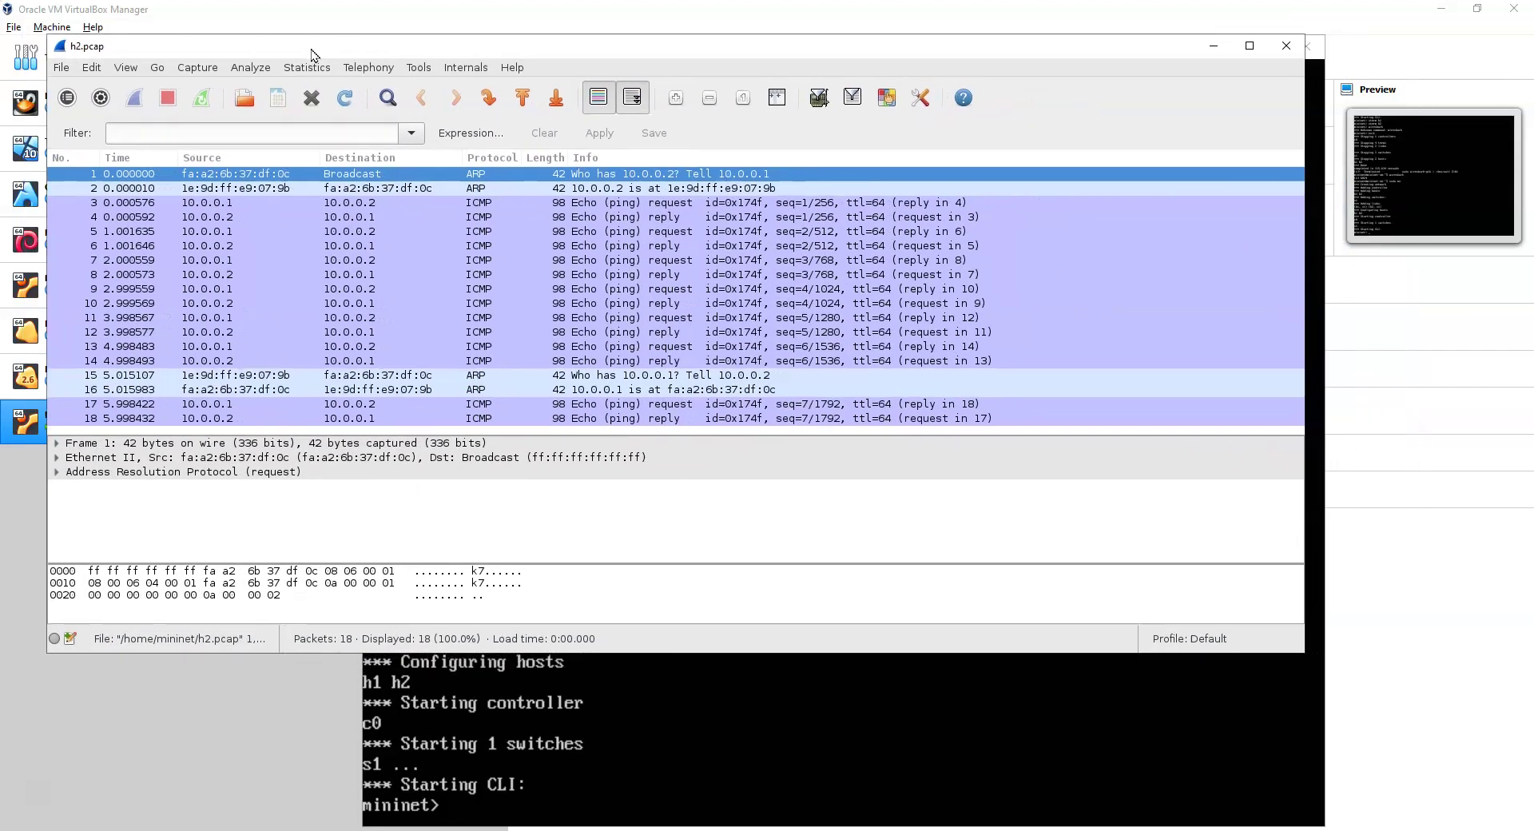
left_click(59, 68)
left_click(65, 88)
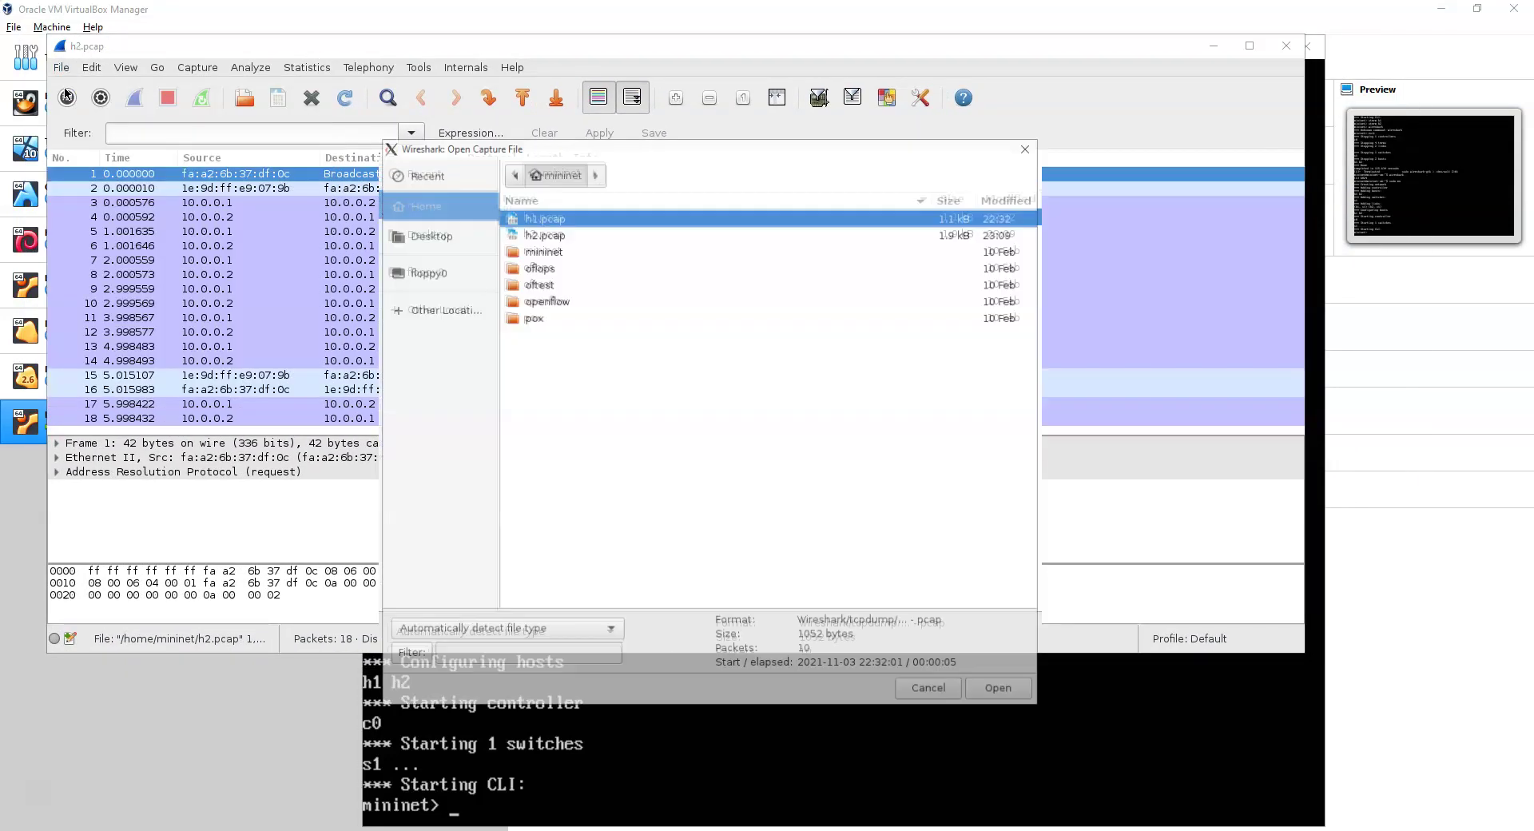
double_click(543, 219)
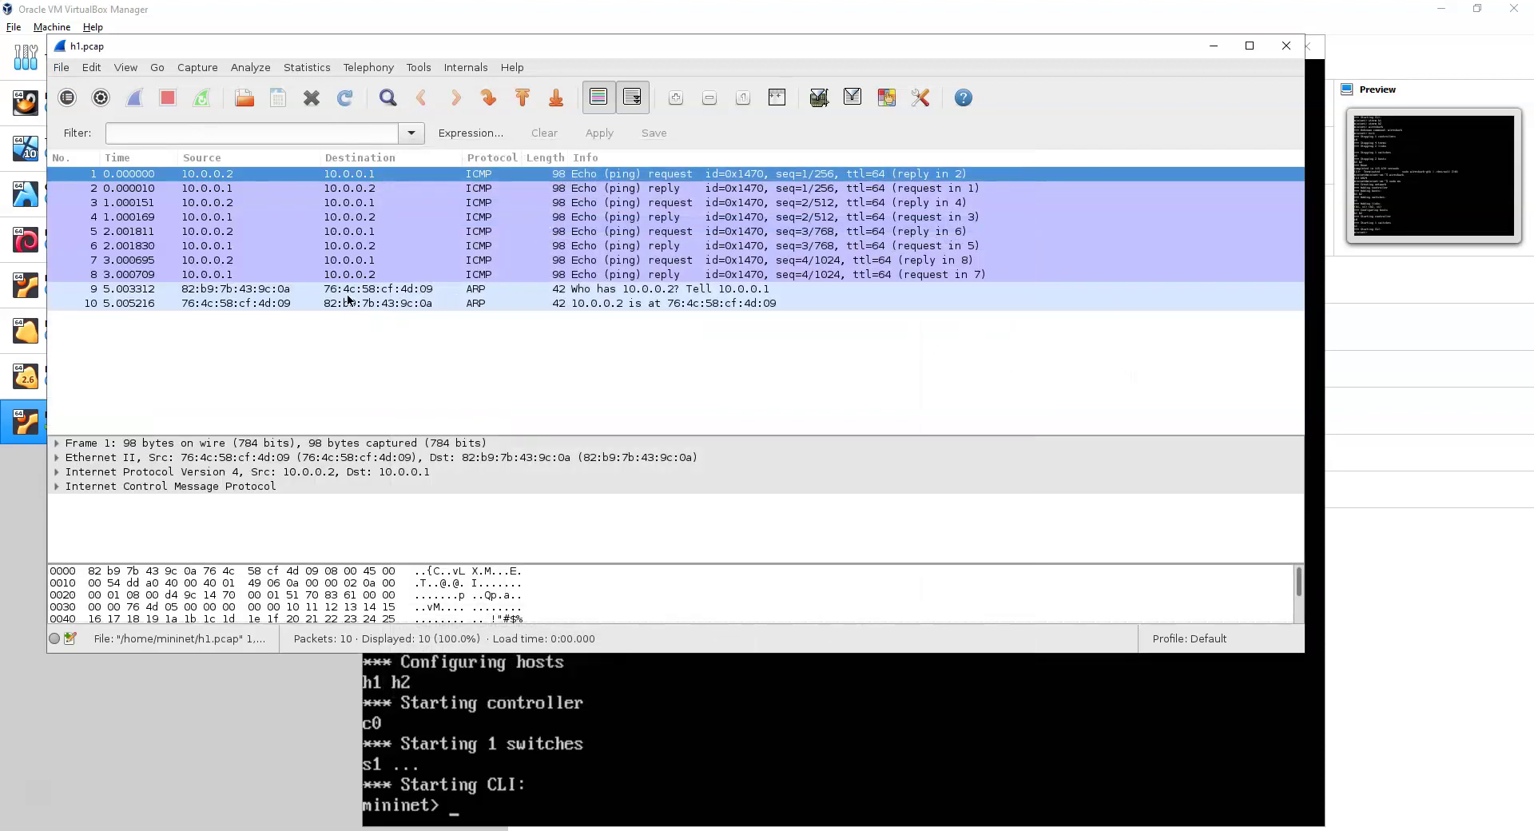
mouse_move(231, 50)
left_mouse_down()
mouse_move(232, 97)
mouse_move(237, 55)
left_mouse_up()
Reopen h2.pcap in Wireshark, then bring the Mininet VM console back to the front
left_click(70, 73)
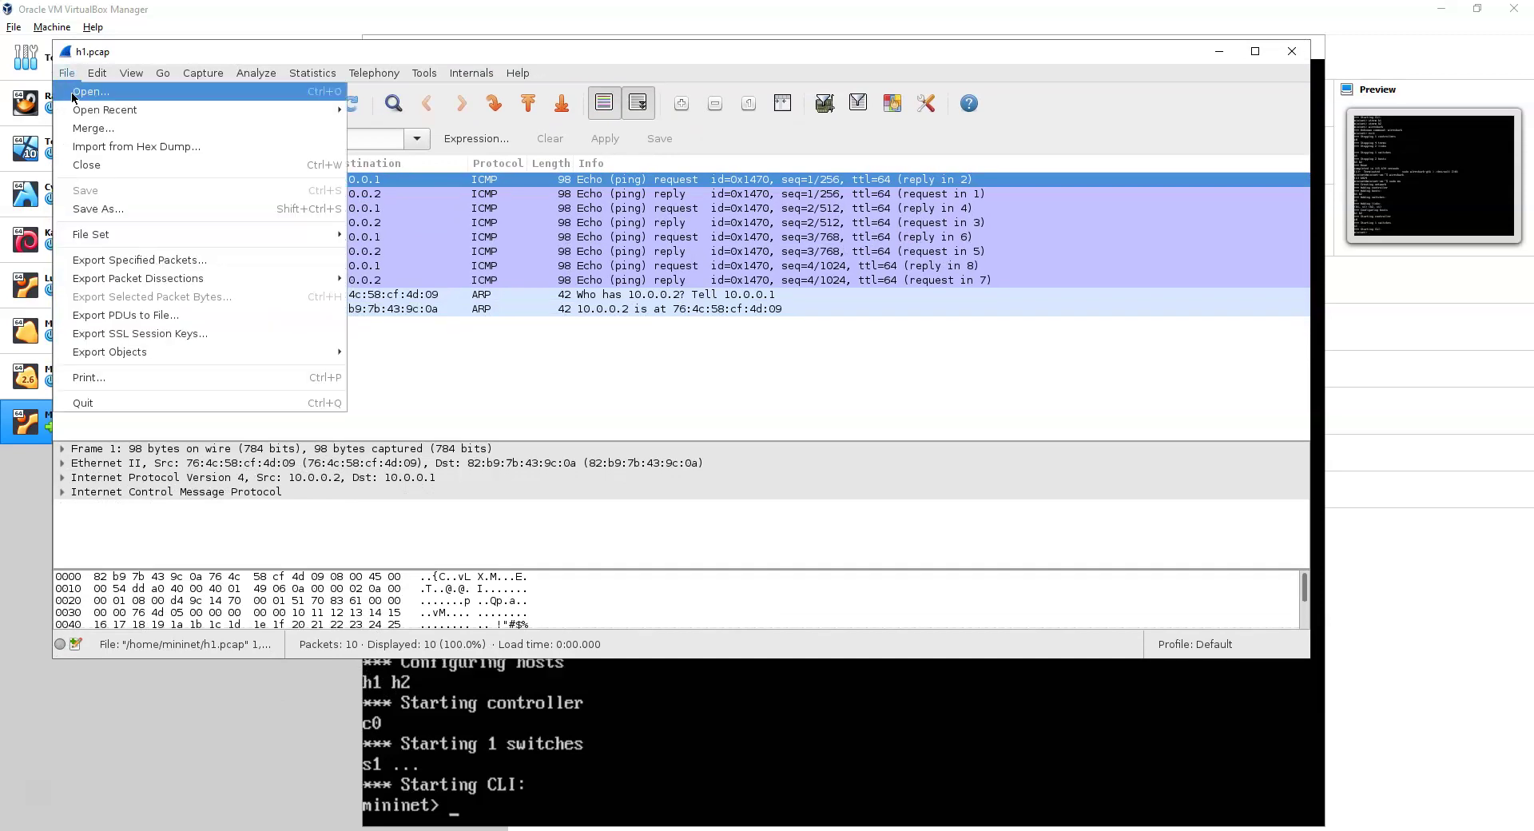
left_click(73, 94)
double_click(546, 245)
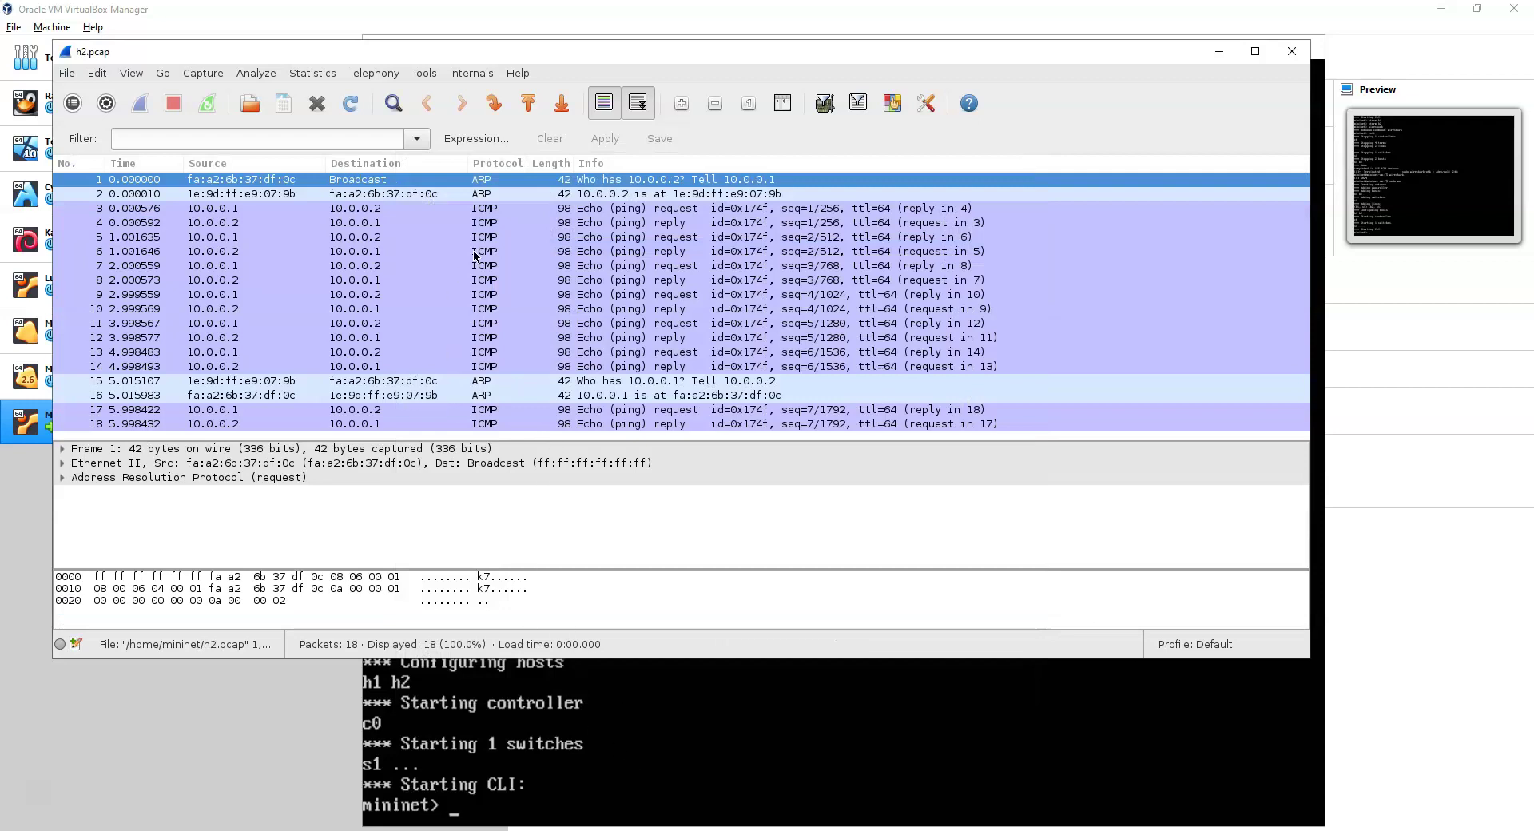
mouse_move(374, 62)
left_mouse_down()
mouse_move(442, 62)
mouse_move(375, 48)
left_mouse_up()
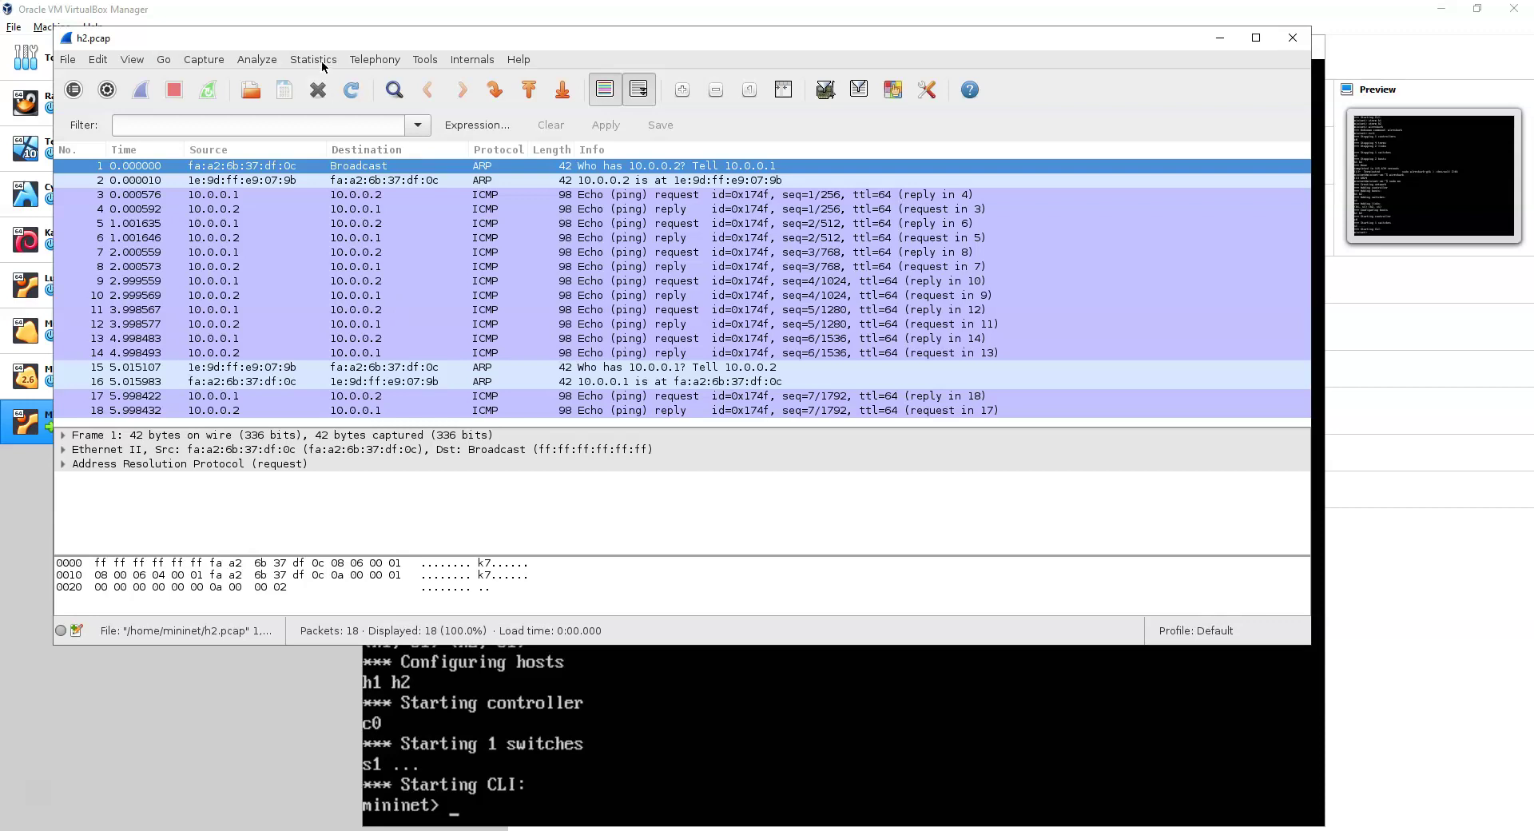
left_click_drag(327, 40, 333, 32)
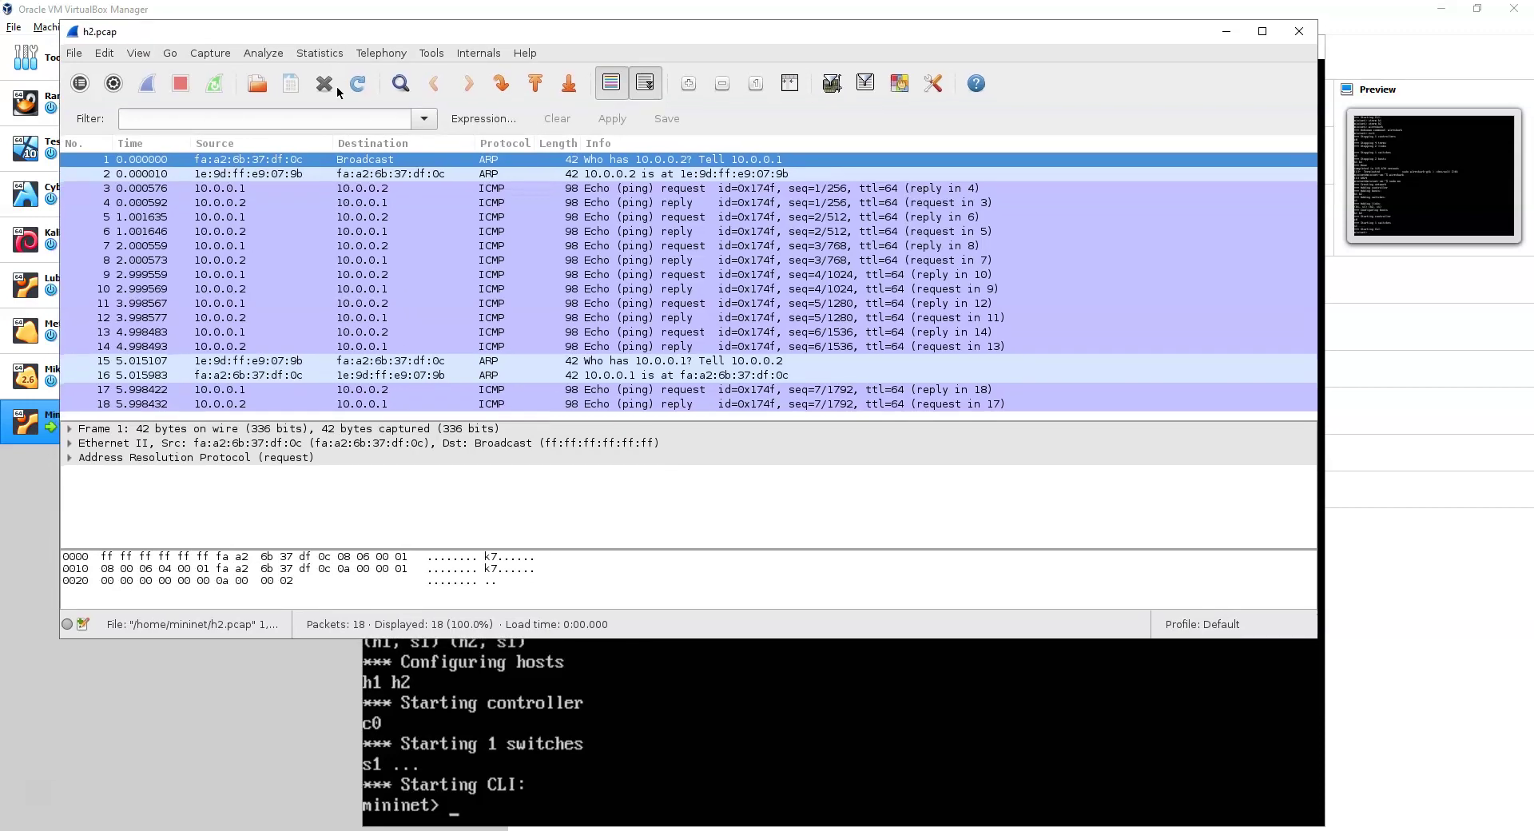
left_click(576, 703)
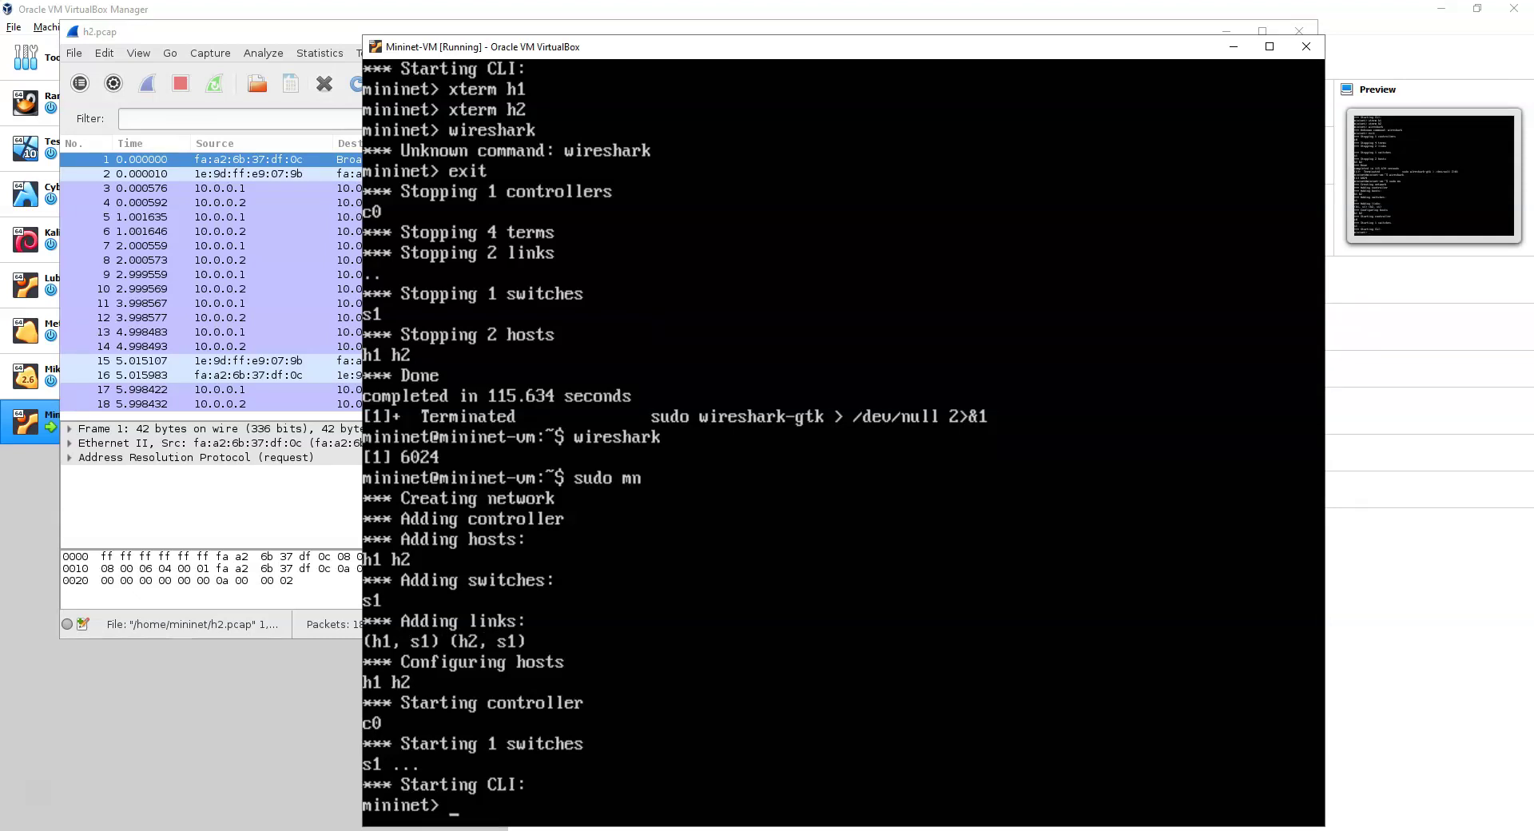
Run 'xterm s1' at the mininet> prompt and move the s1 terminal to the bottom-left
type("xterm s1")
key("Return")
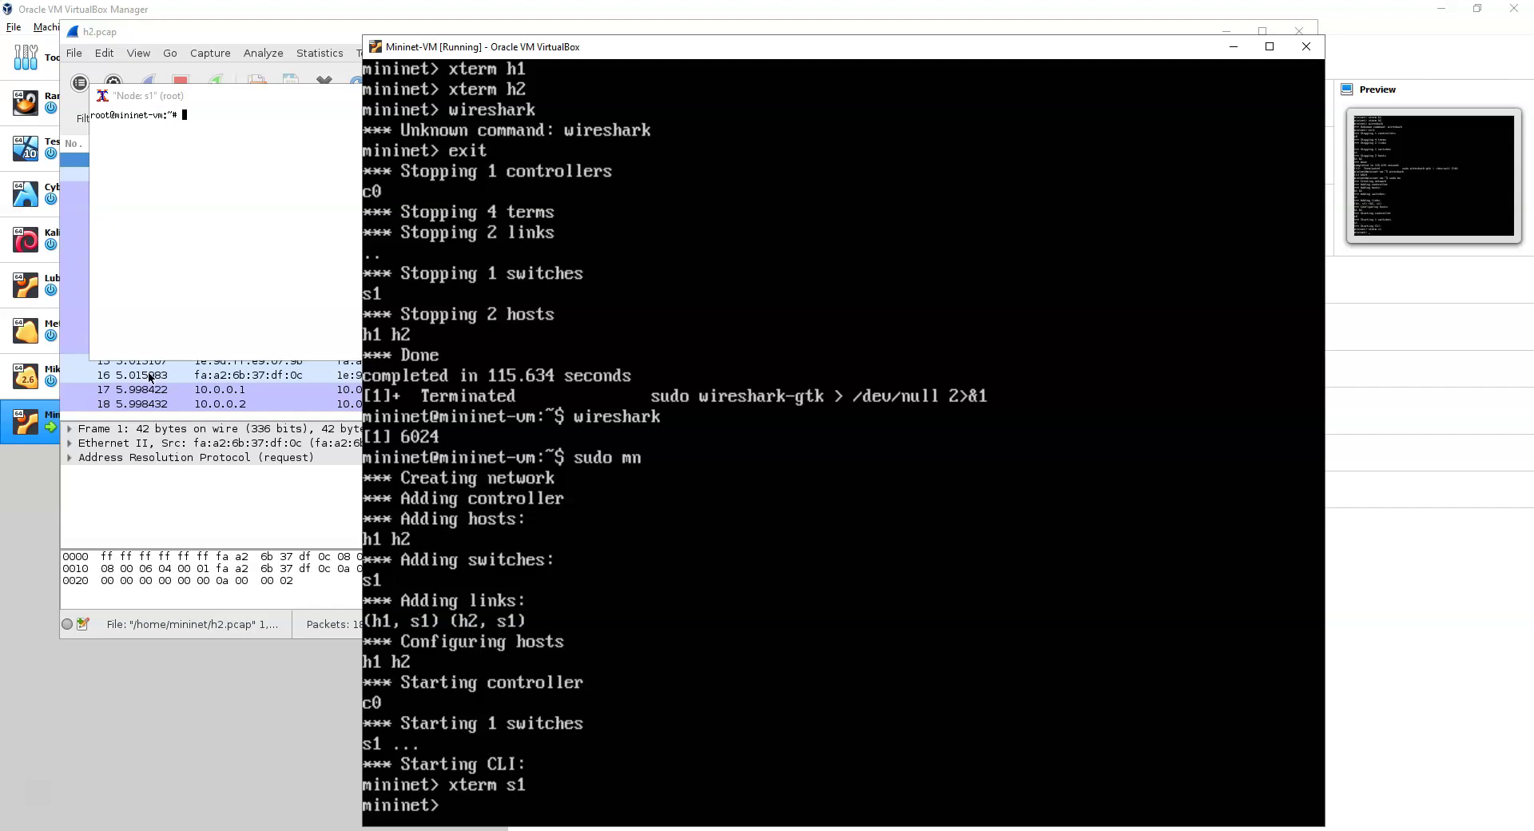
left_click(225, 301)
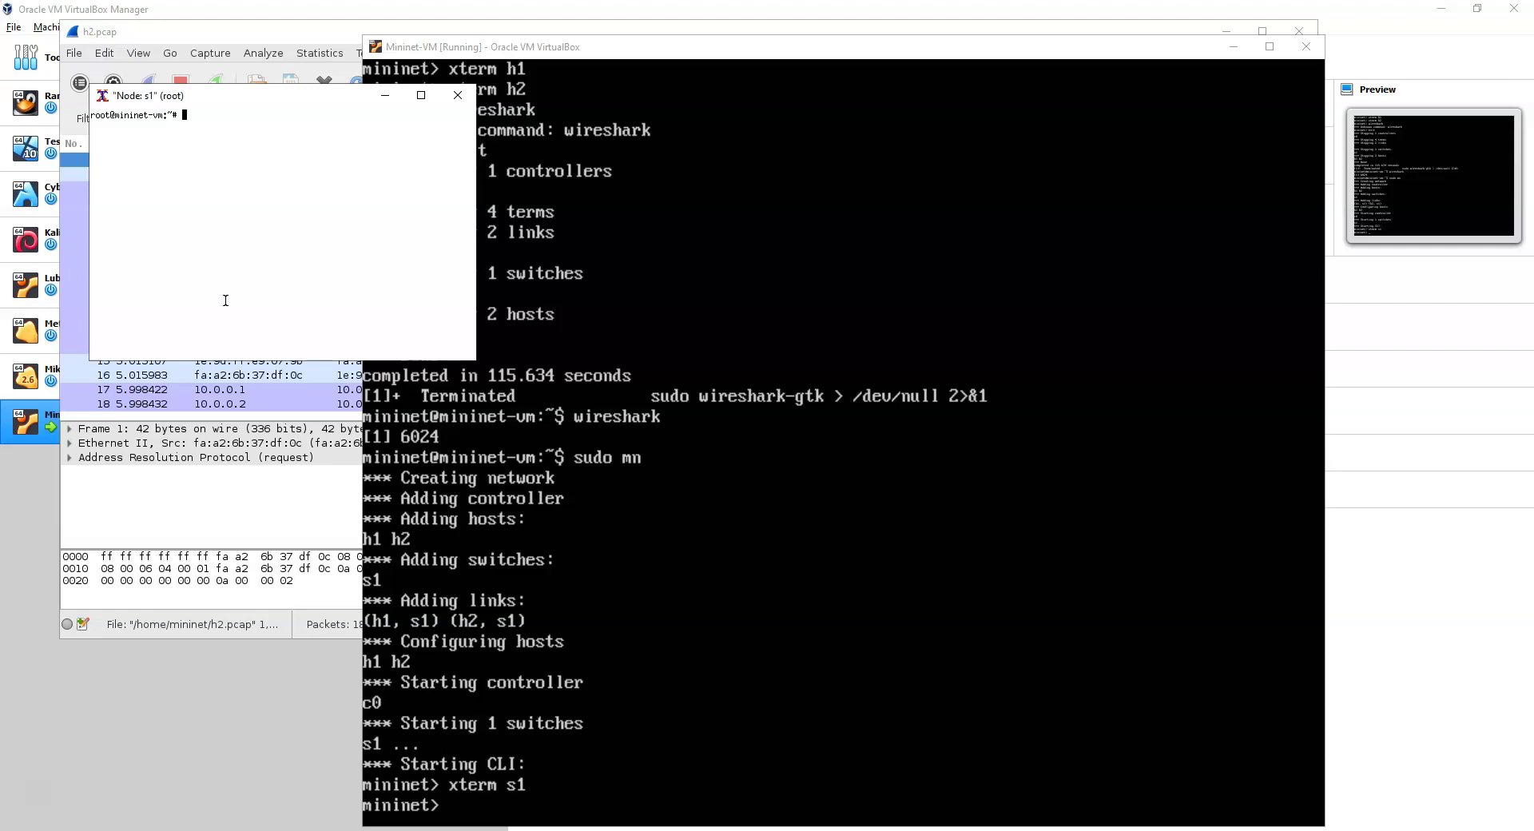
left_click_drag(283, 99, 214, 523)
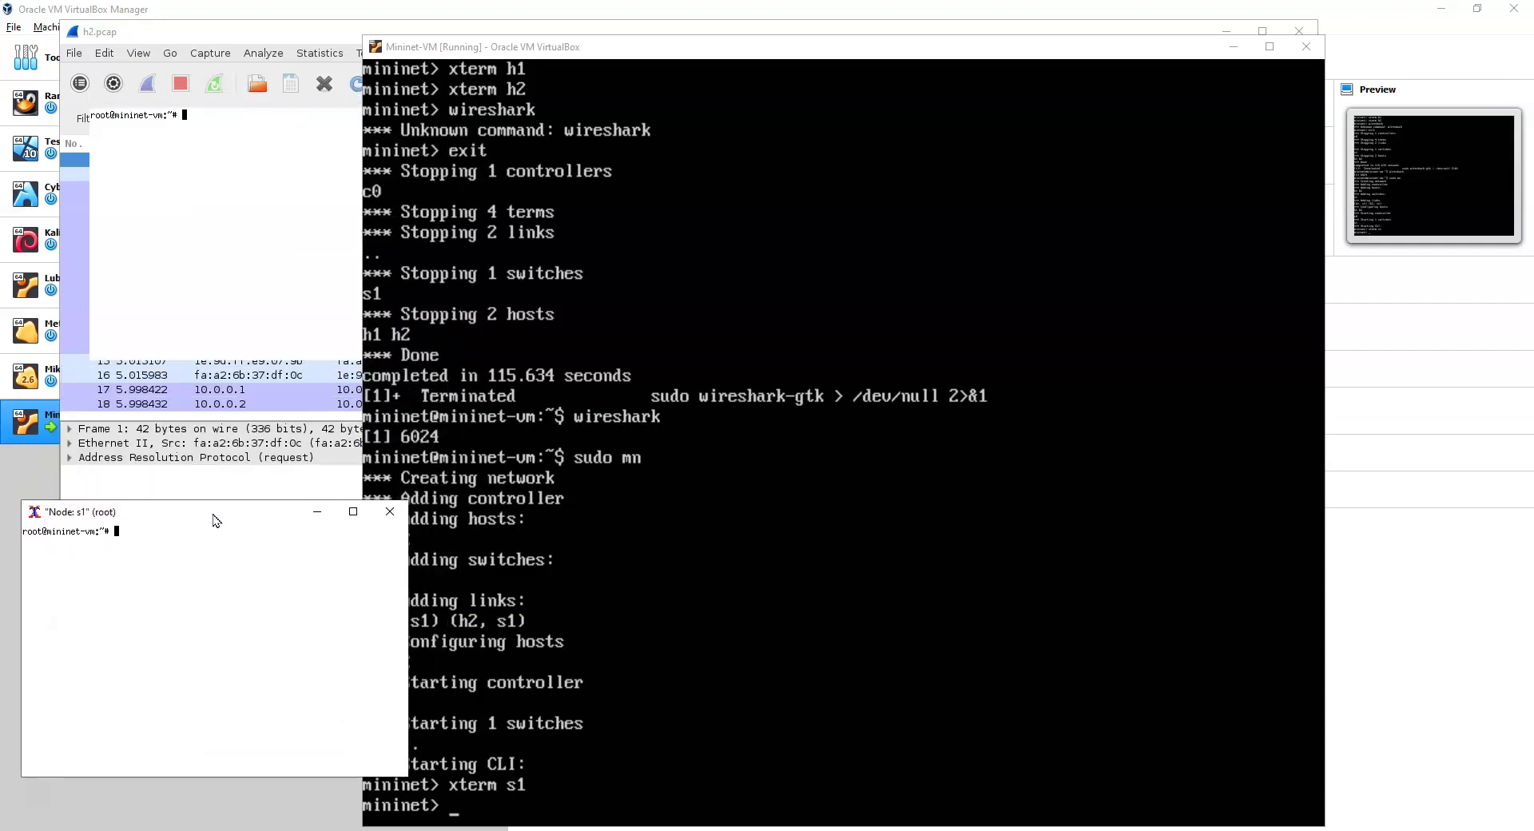
Shift the h2.pcap Wireshark window aside to uncover the VM list
left_click(210, 37)
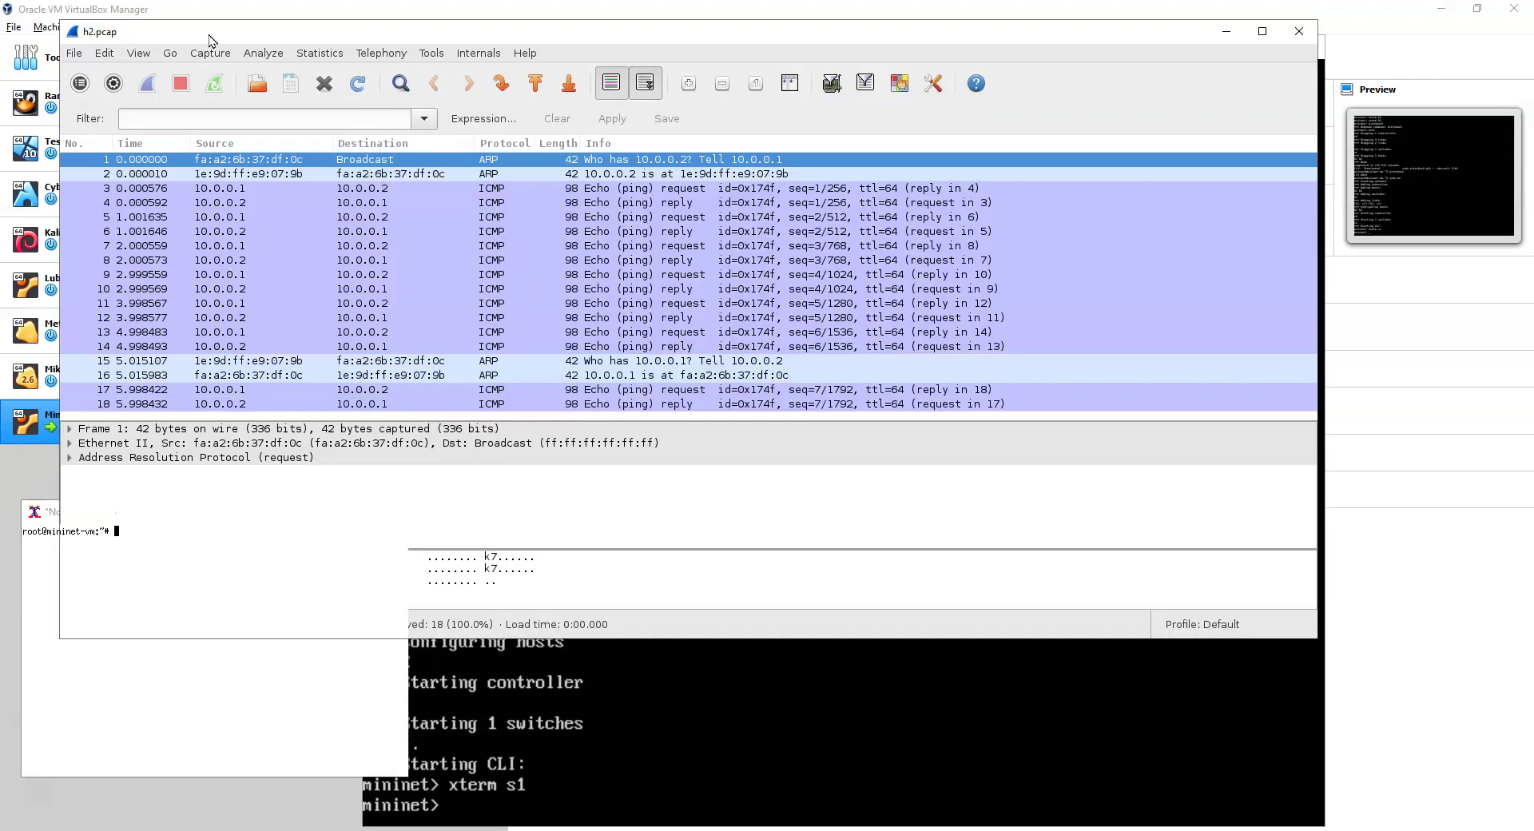
left_click_drag(210, 37, 171, 40)
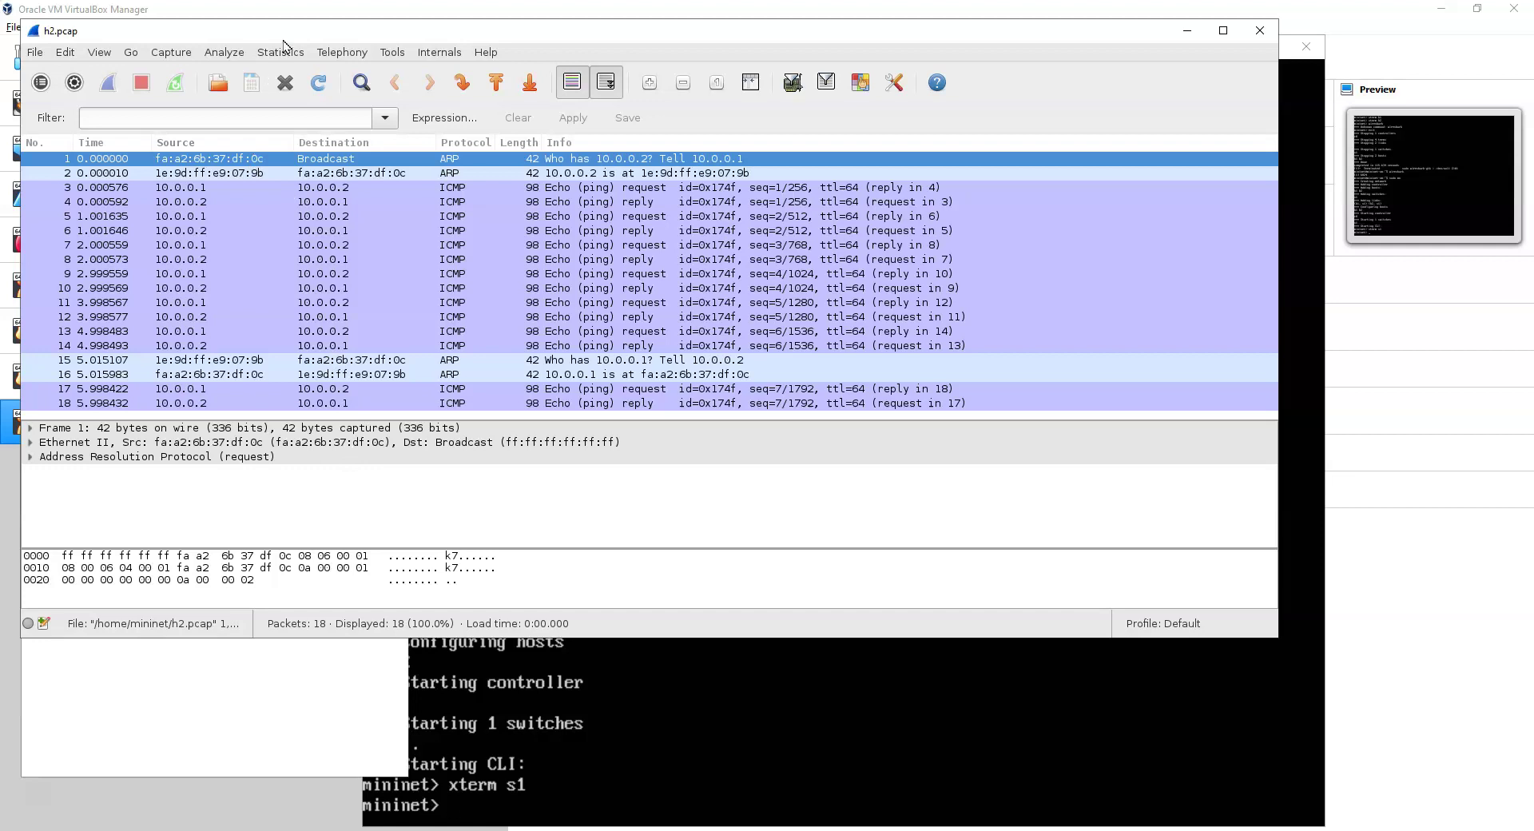
left_click_drag(281, 38, 495, 143)
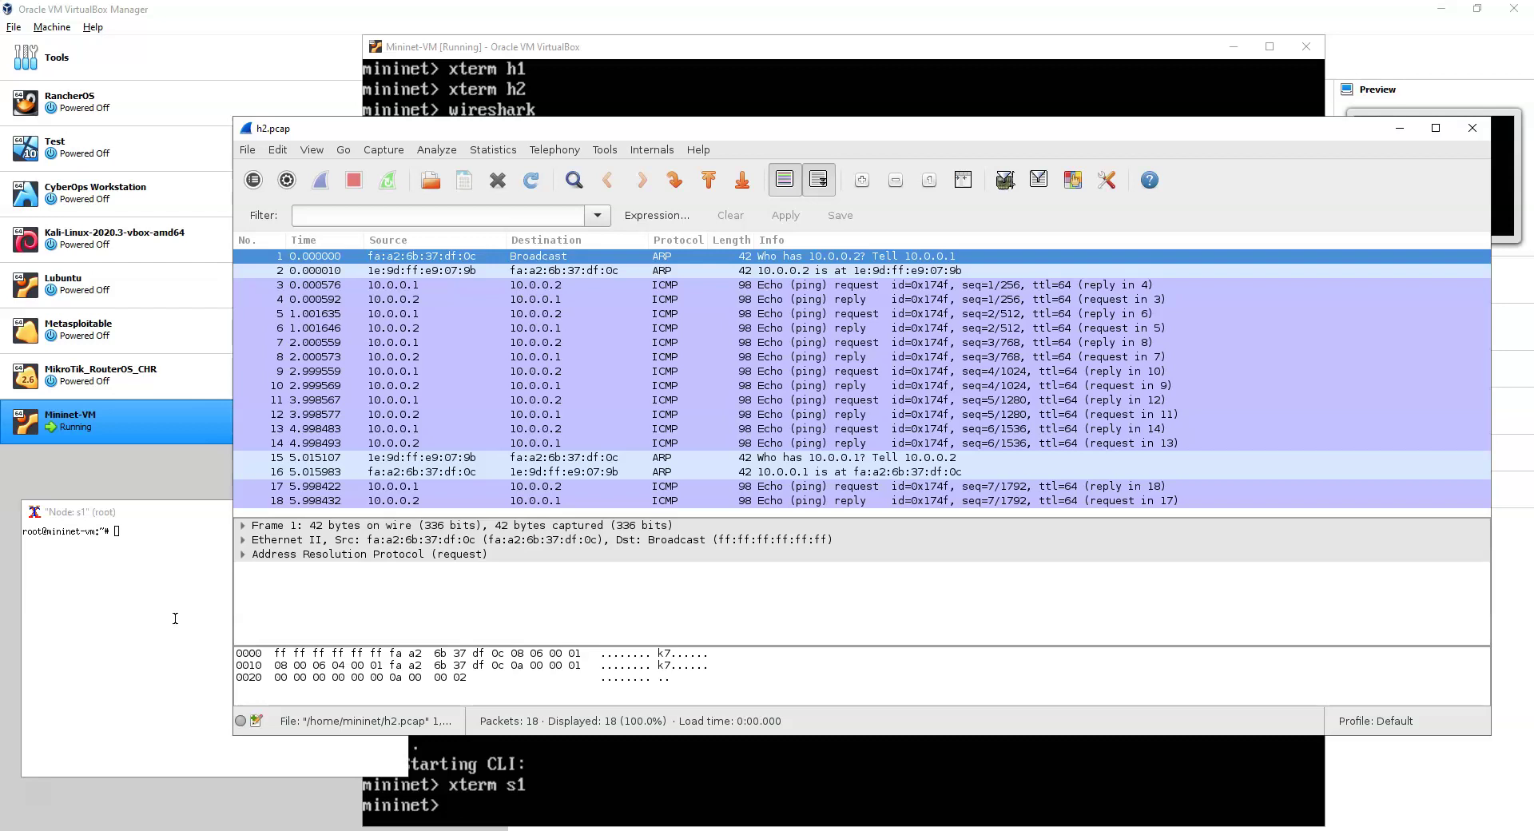
Run ifconfig in the s1 xterm to list interfaces lo, s1-eth1 and s1-eth2
left_click(124, 698)
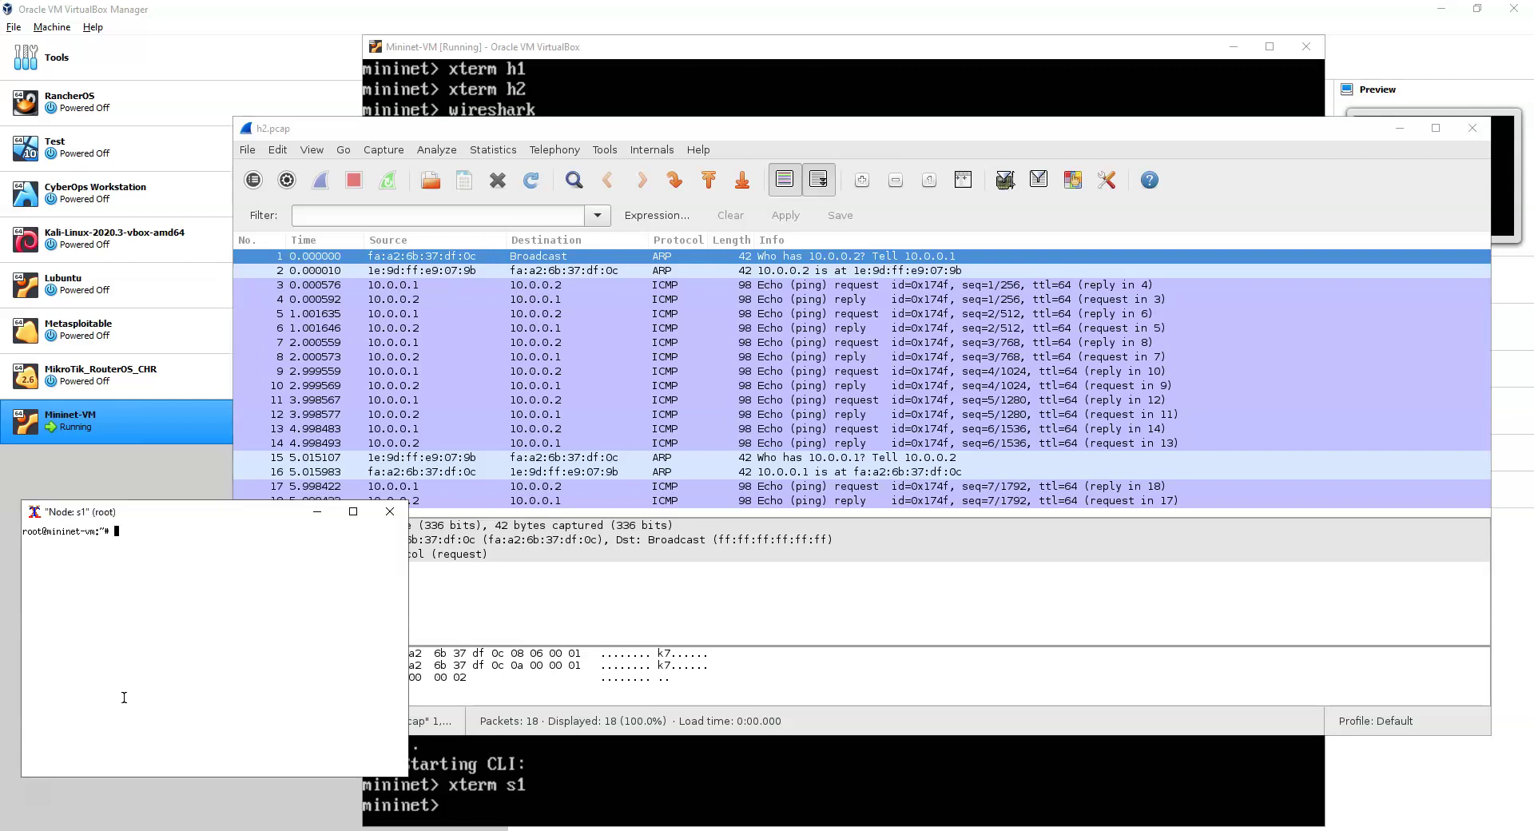
type("ifconfig")
key("Return")
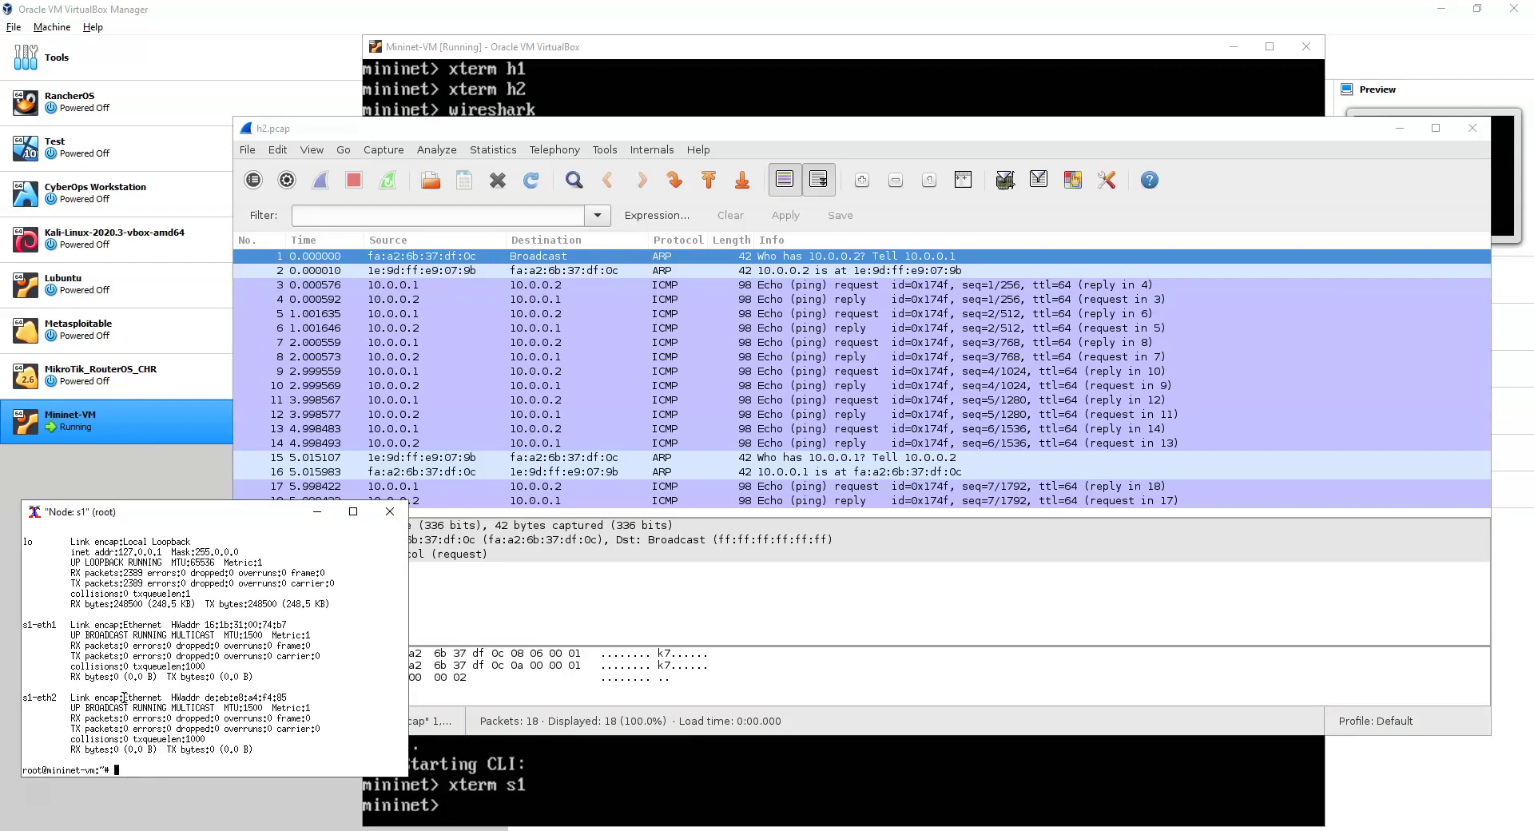